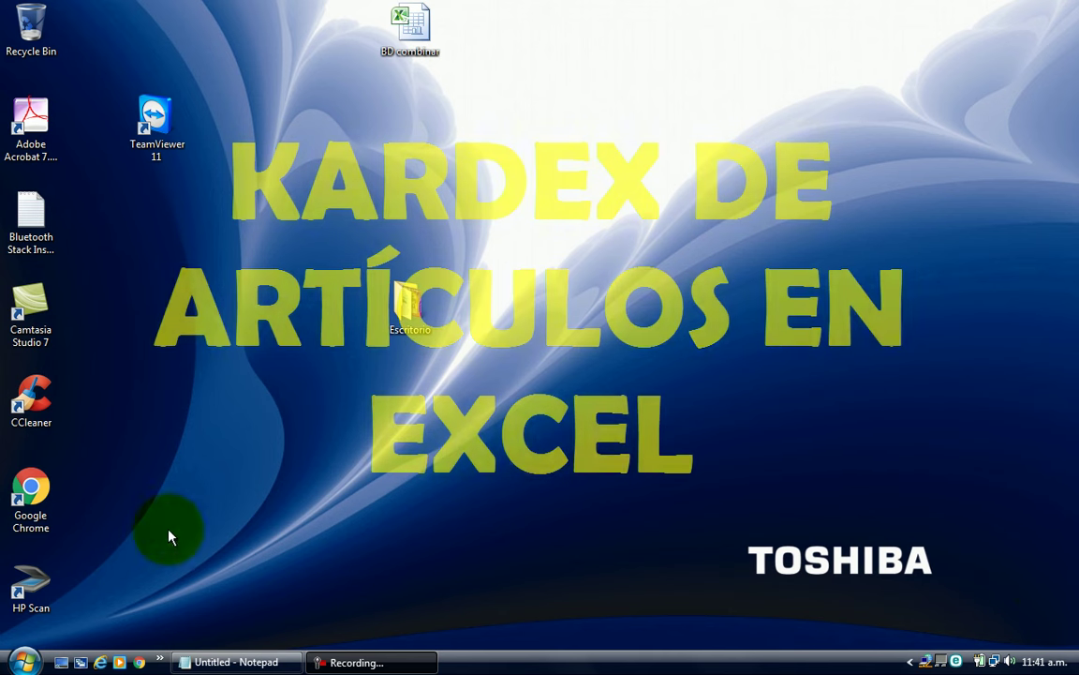
# Launch Microsoft Excel 2010 from the Start menu to get the blank Libro1 workbook
pyautogui.click(28, 663)
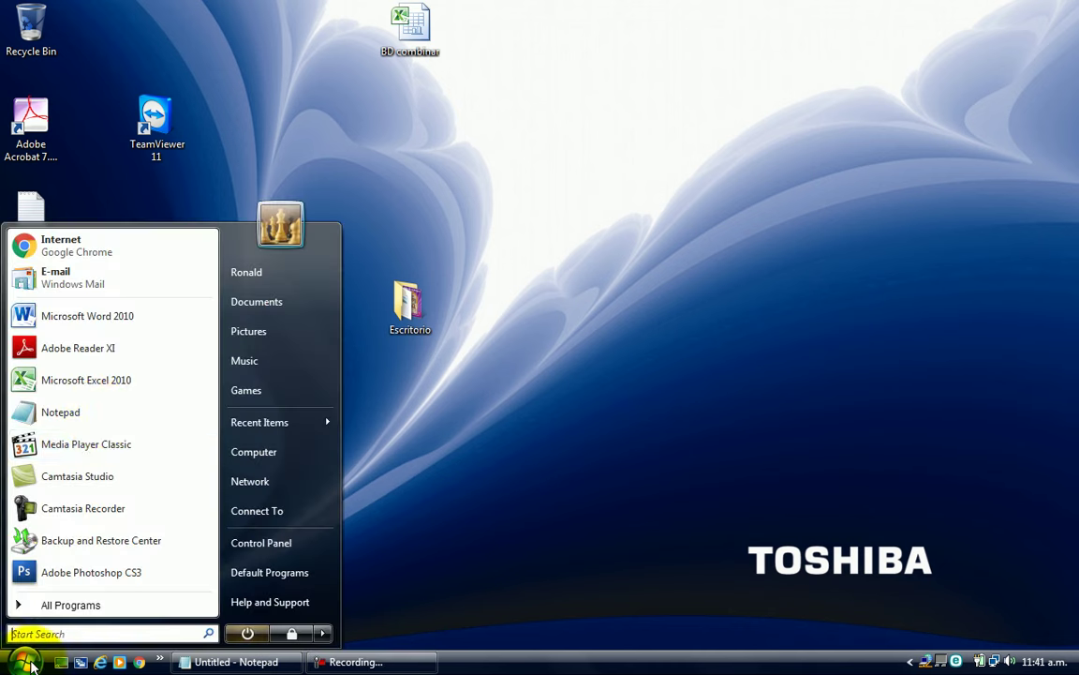
pyautogui.click(106, 387)
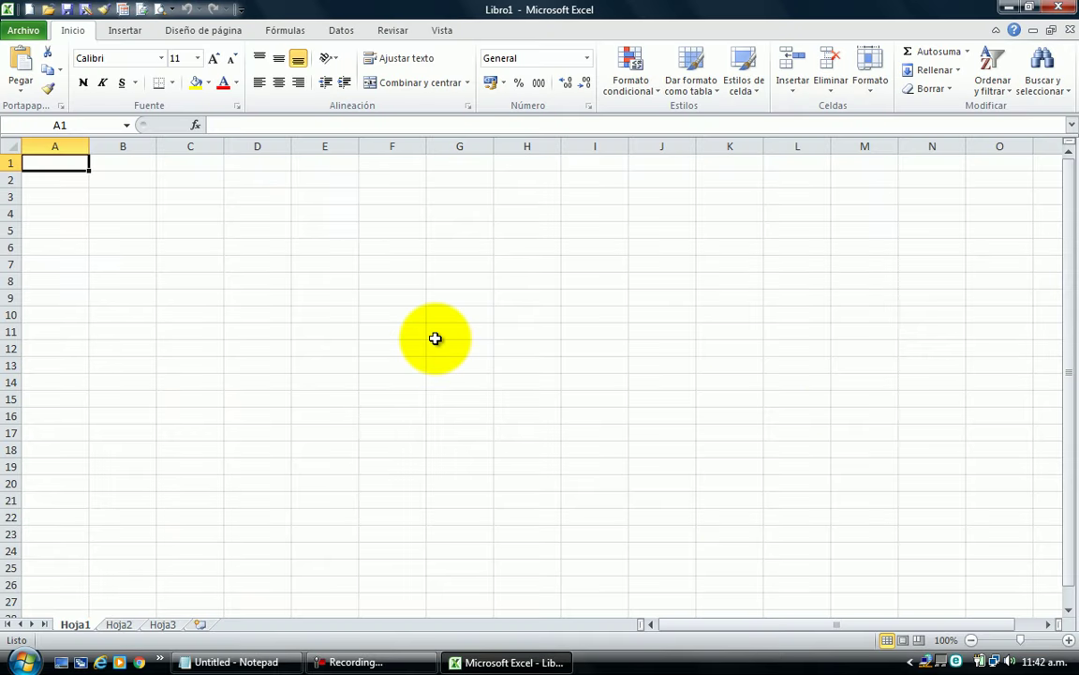
# Rename the Hoja1 sheet to 1
pyautogui.doubleClick(78, 626)
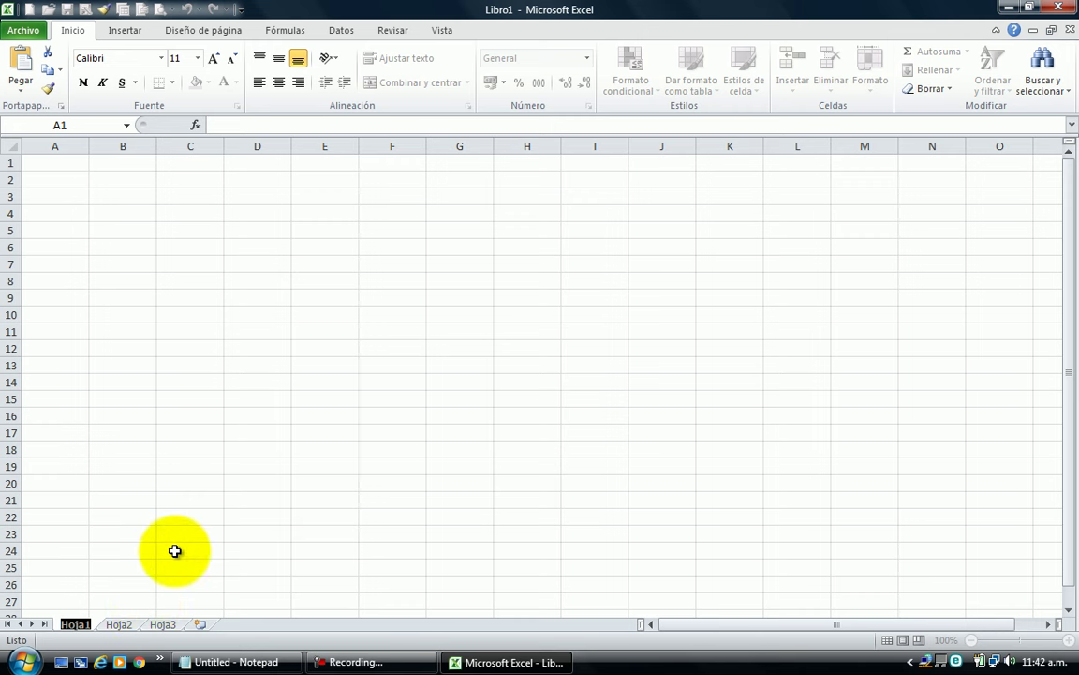
pyautogui.write('1')
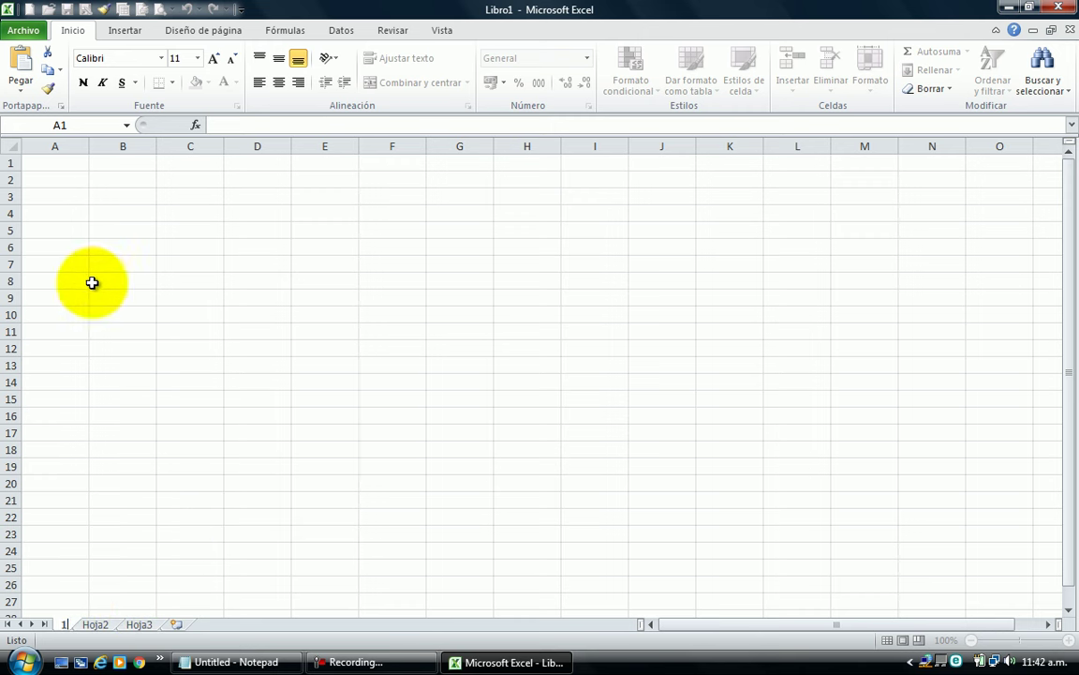
pyautogui.click(75, 230)
# Enter PRODUCTO 1 and PRODUCTO 2 in A3:A4, widen column A, and fill down to PRODUCTO 6
pyautogui.click(68, 199)
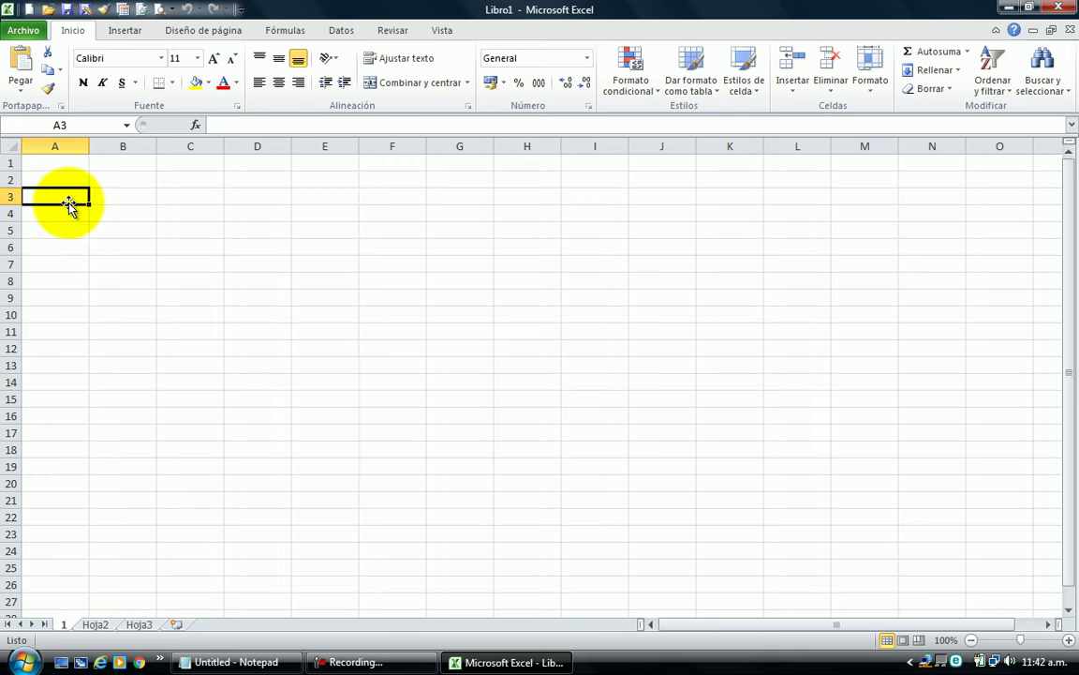
pyautogui.write('PRODUCTO 1')
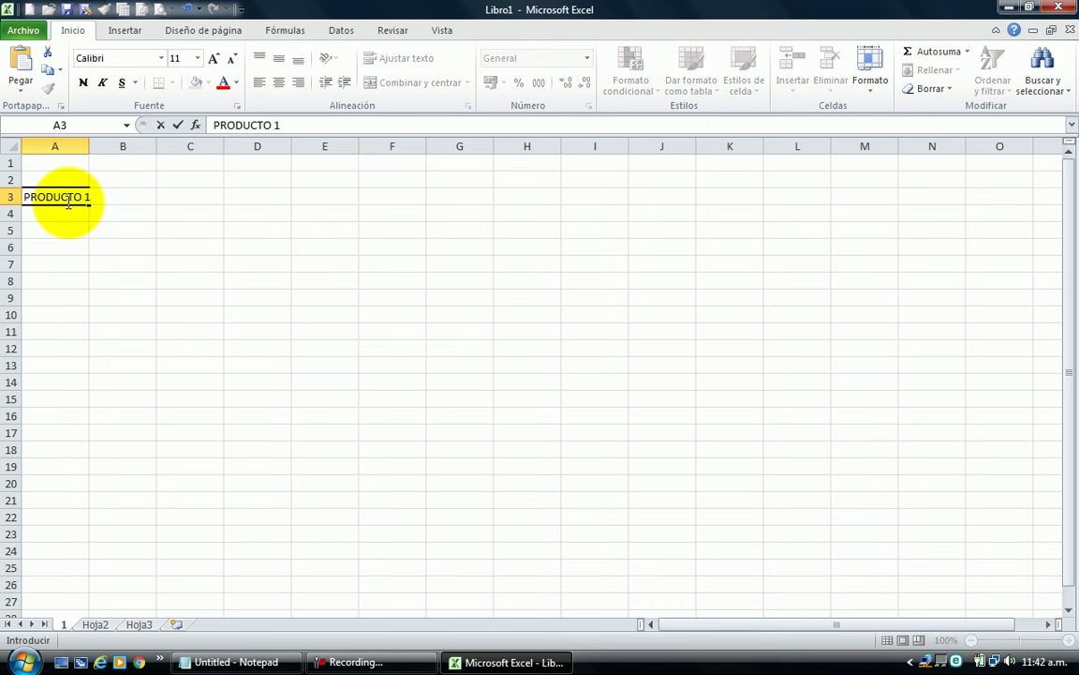
pyautogui.hotkey('ctrl', 'Return')
pyautogui.hotkey('ctrl', 'c')
pyautogui.press('Down')
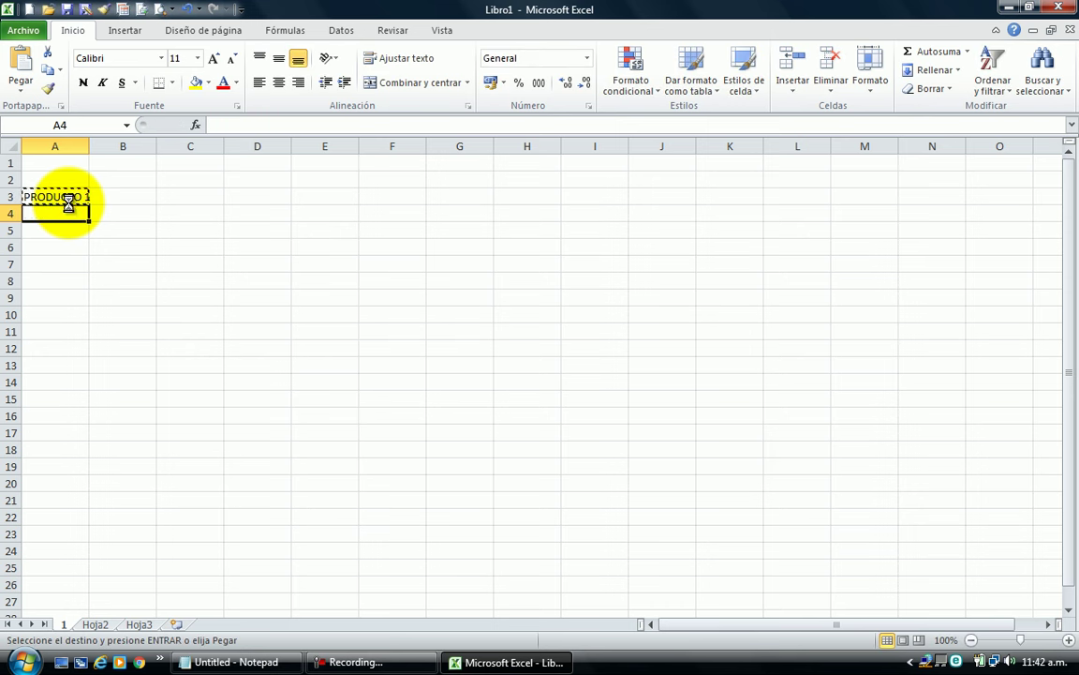
pyautogui.press('Return')
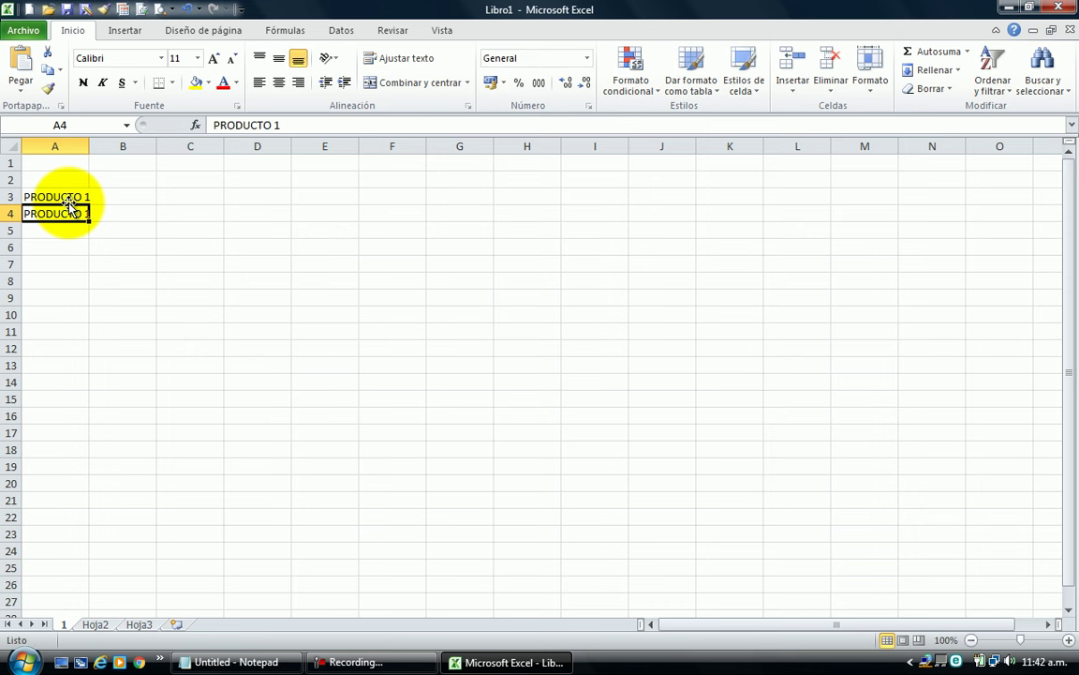
pyautogui.press('F2')
pyautogui.press('BackSpace')
pyautogui.press('BackSpace')
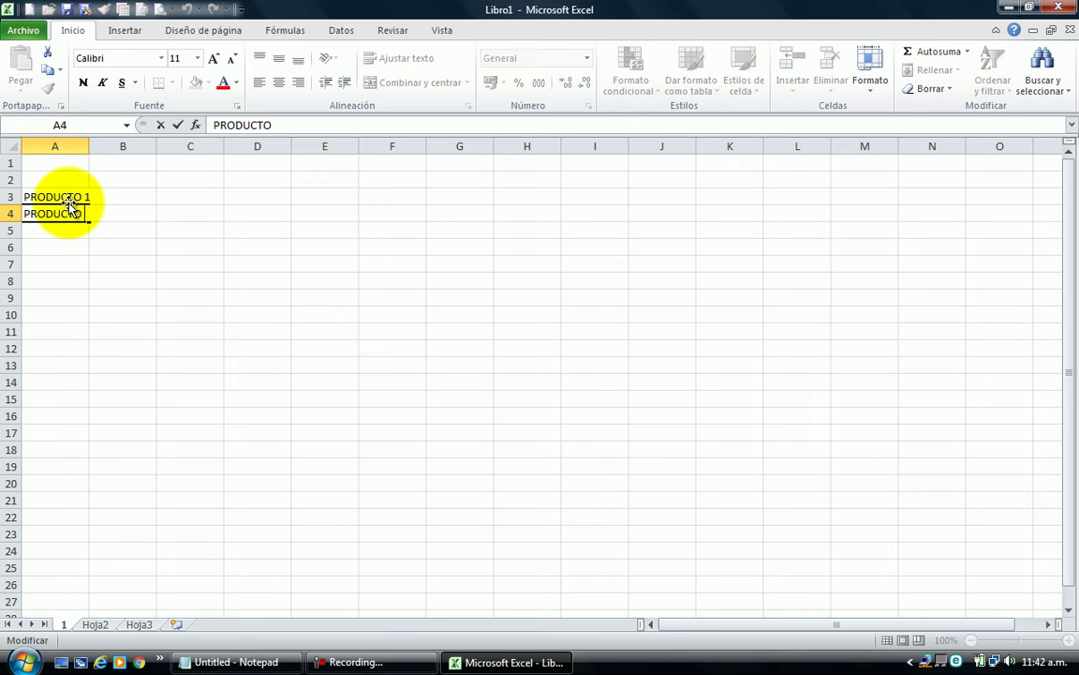
pyautogui.write('2')
pyautogui.press('Return')
pyautogui.moveTo(89, 146); pyautogui.dragTo(122, 146)
pyautogui.moveTo(75, 195); pyautogui.dragTo(125, 288)
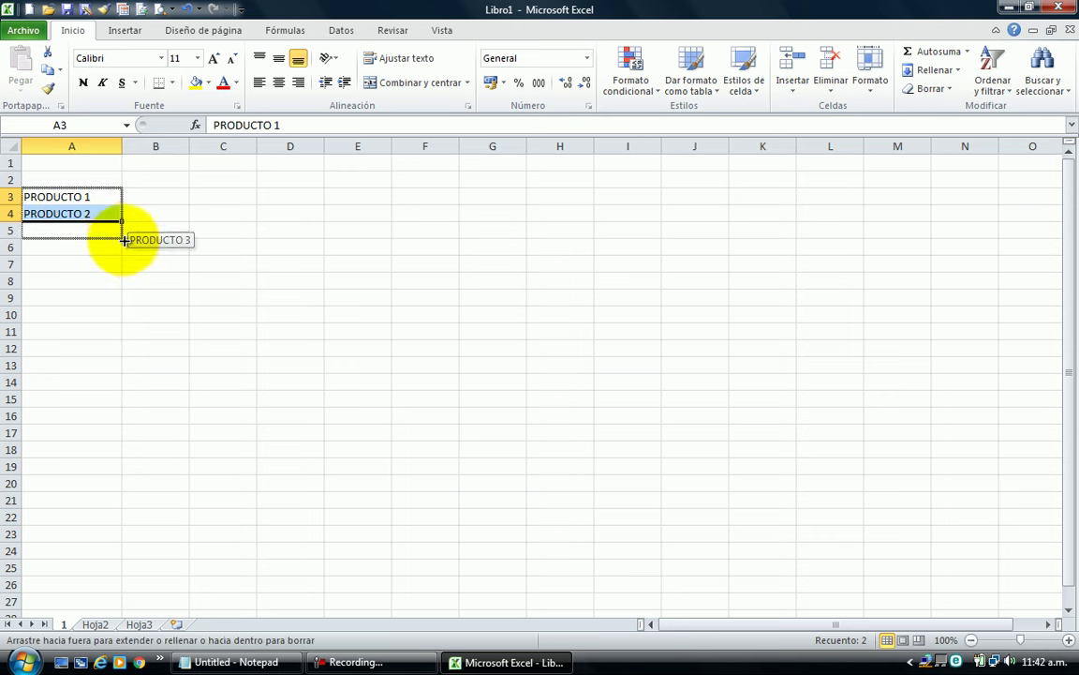
pyautogui.click(91, 178)
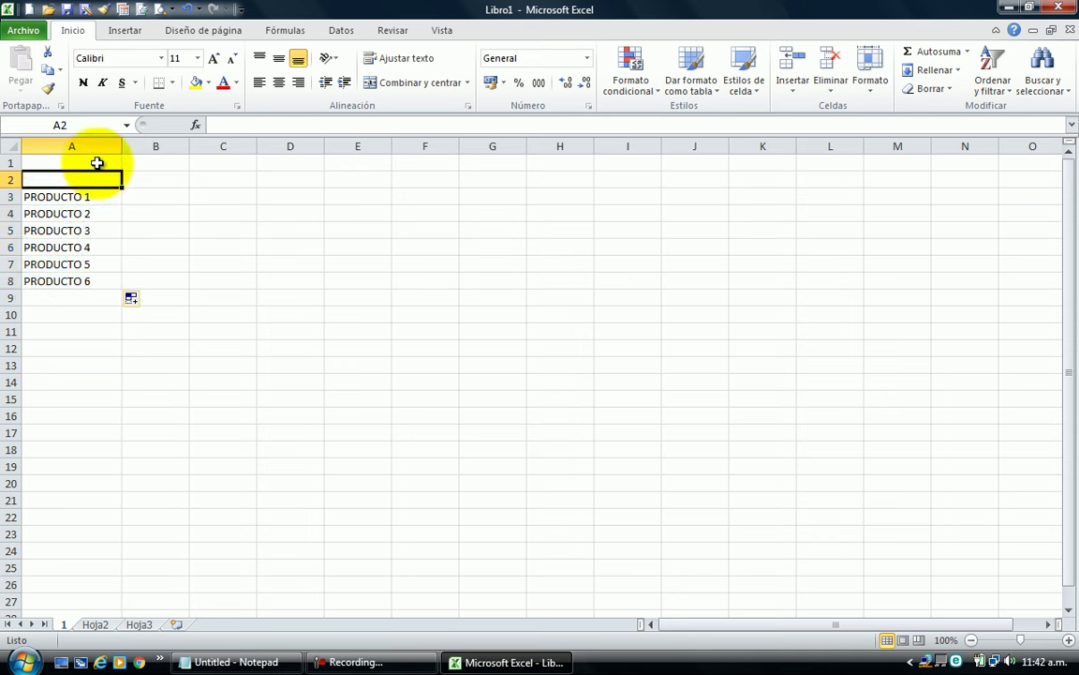
# Insert a row and enter the title KARDEX DE ARTÍCULOS in A1
pyautogui.hotkey('ctrl', '+')
pyautogui.click(97, 163)
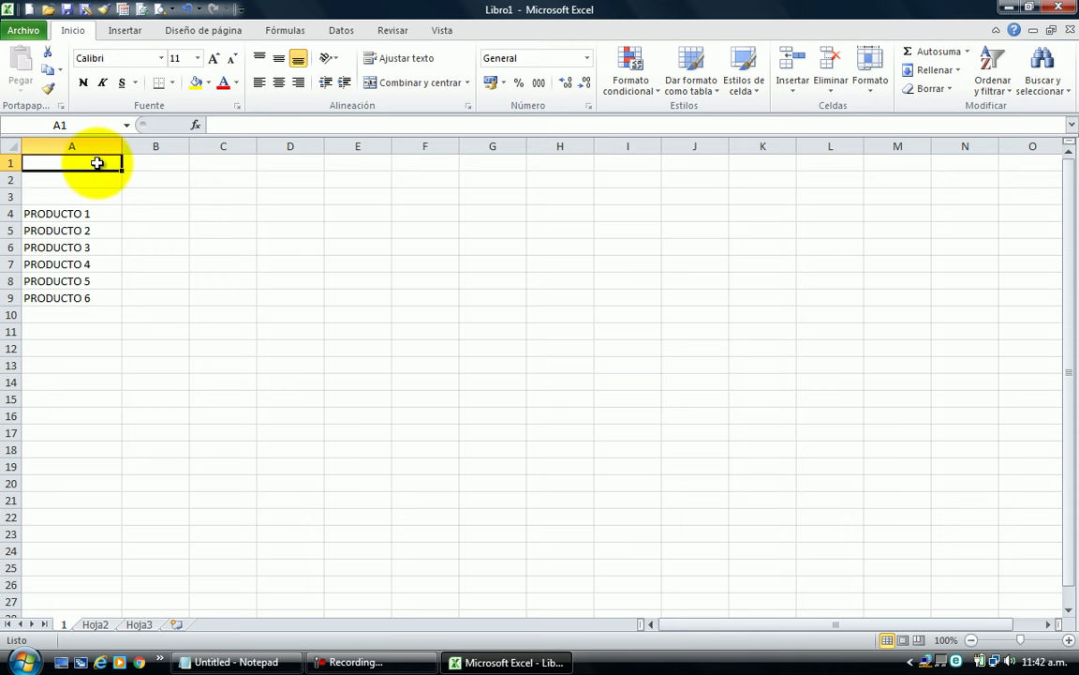
pyautogui.write('KARDE')
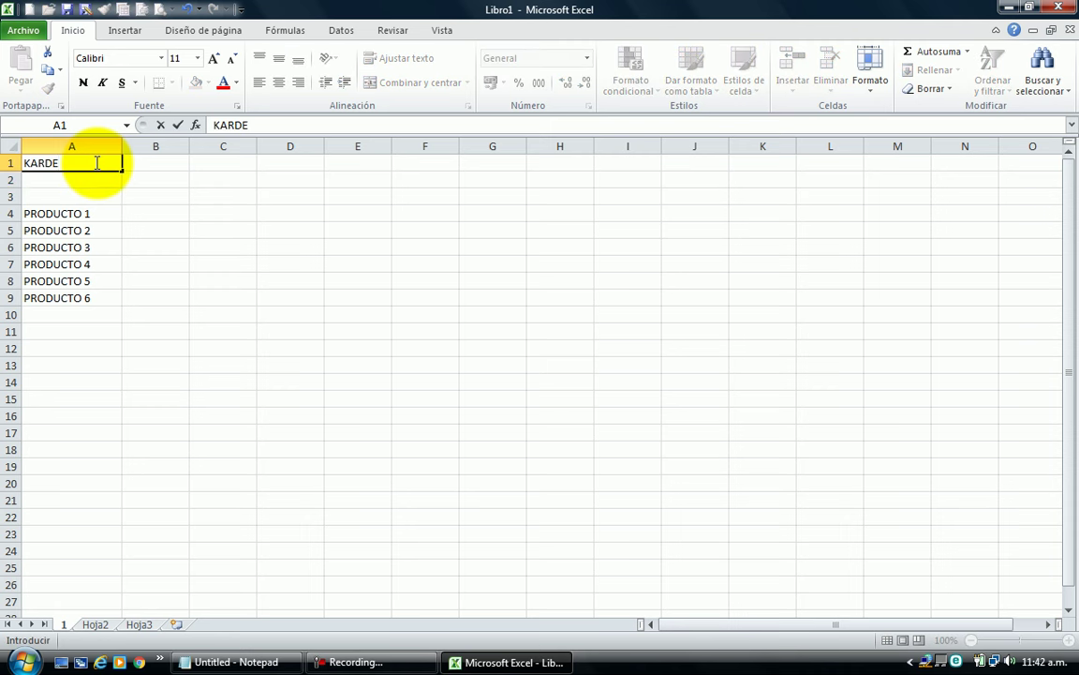
pyautogui.write('X DE ART')
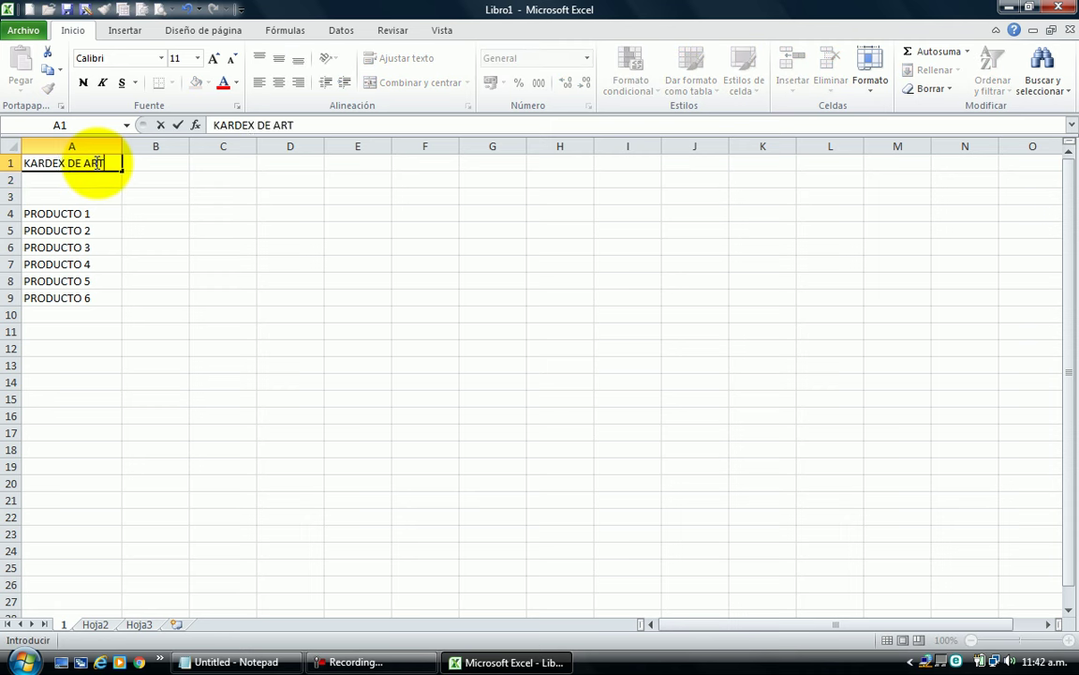
pyautogui.write('ÍCULOS')
pyautogui.press('Return')
# Enter the STOCK INICIAL header in B3 and widen column B to fit
pyautogui.press('Right')
pyautogui.press('Down')
pyautogui.write('STOCK INI')
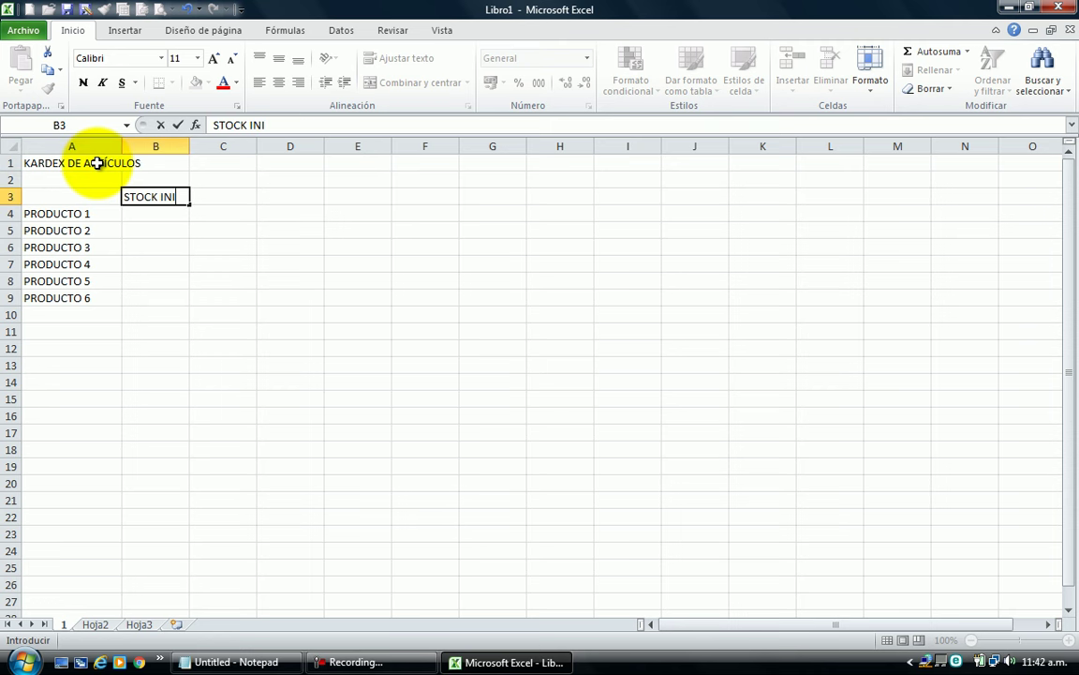
pyautogui.write('CIAL')
pyautogui.press('Tab')
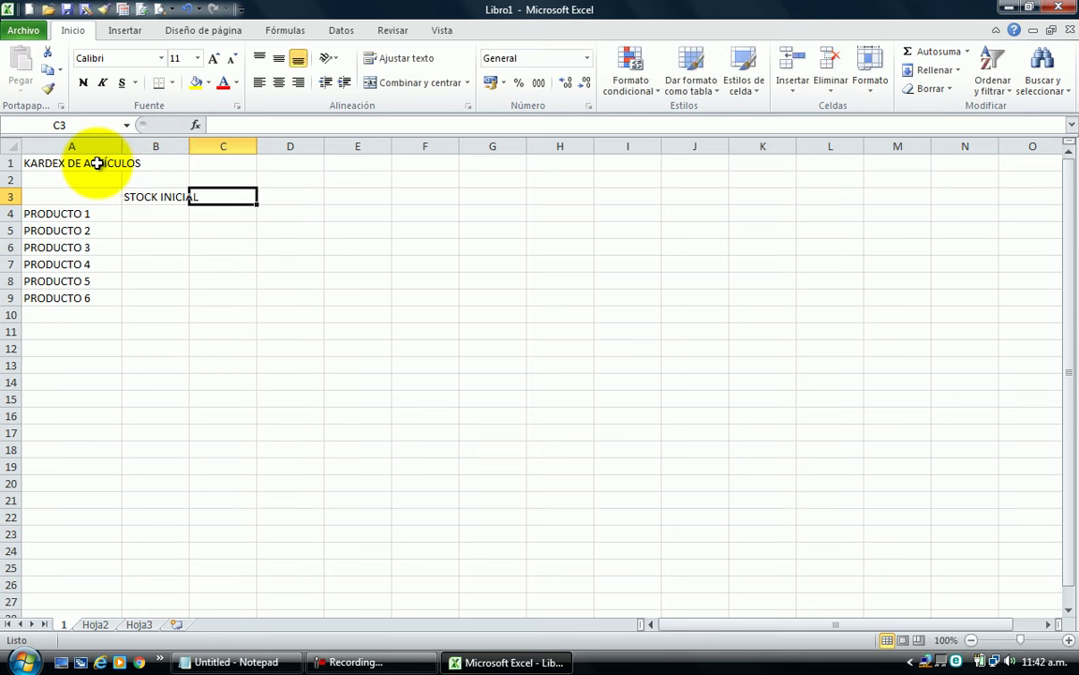
pyautogui.moveTo(189, 146); pyautogui.dragTo(207, 146)
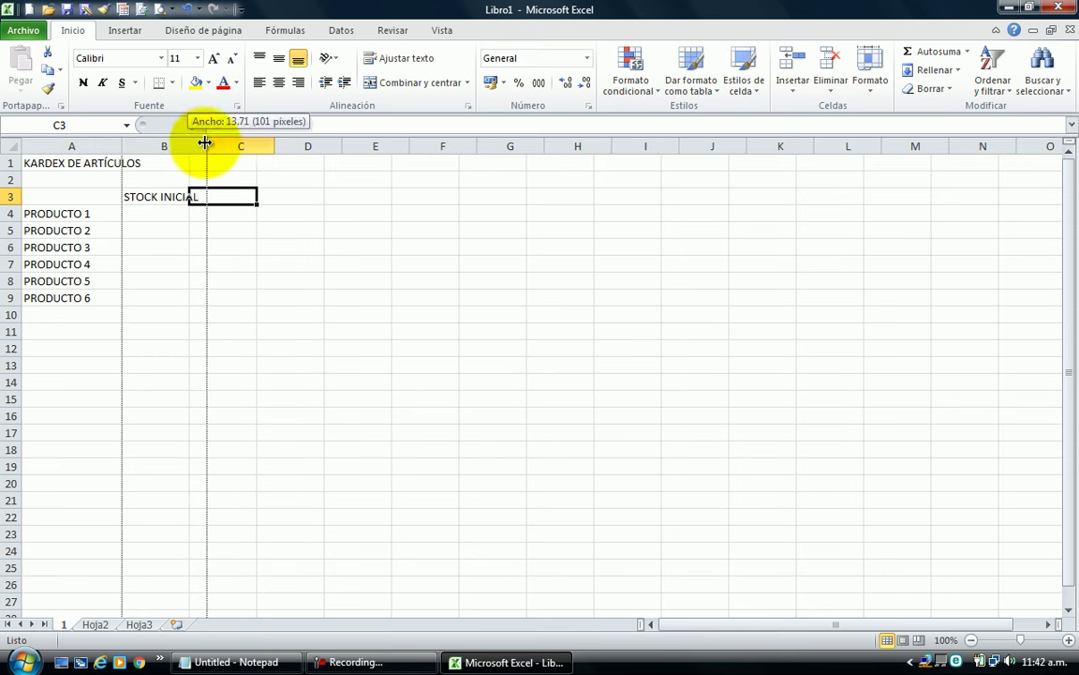
# Add ZONA 1 and ZONA 2 in C3:D3 and extend the series through ZONA 5 in G3
pyautogui.write('ZONA 1')
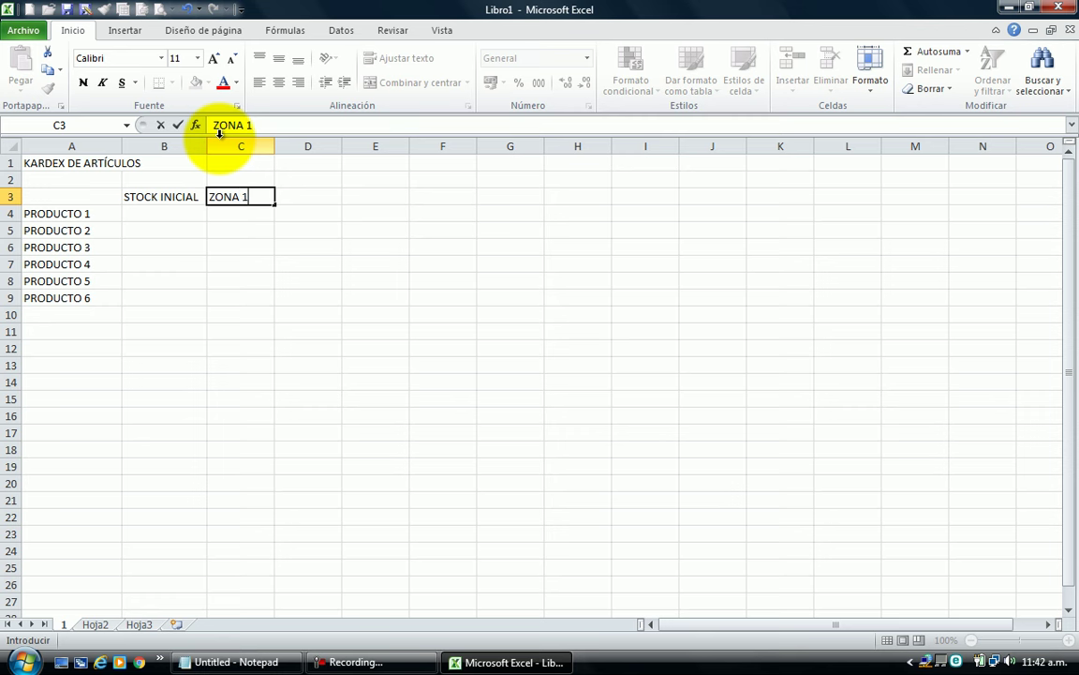
pyautogui.press('Tab')
pyautogui.press('Left')
pyautogui.hotkey('ctrl', 'c')
pyautogui.press('Right')
pyautogui.press('Return')
pyautogui.press('F2')
pyautogui.press('BackSpace')
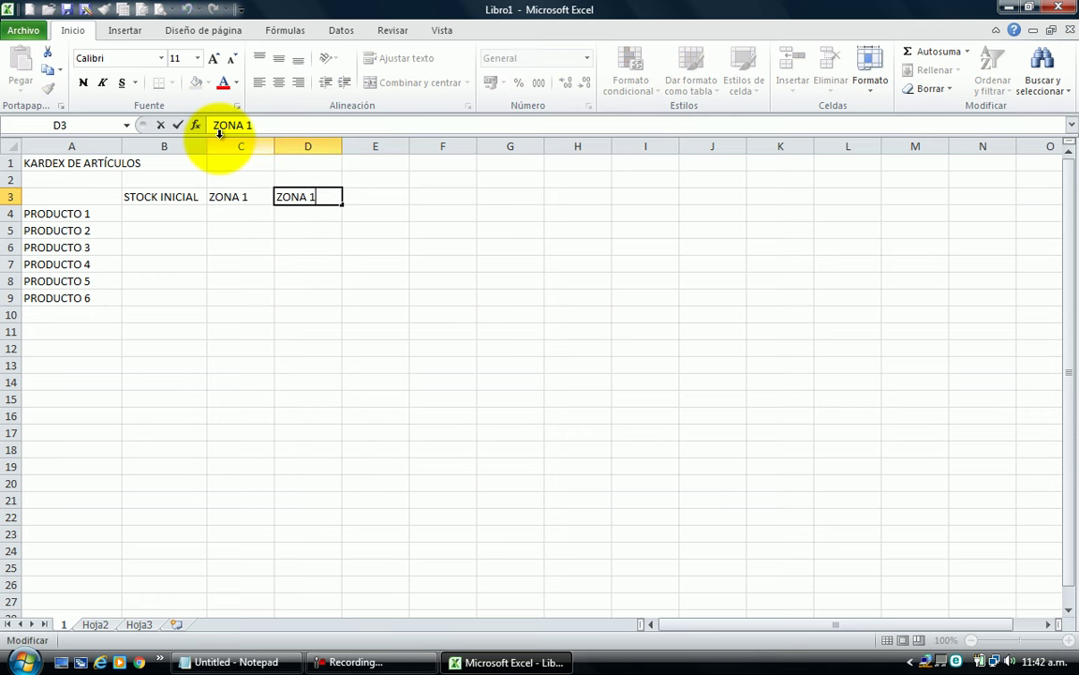
pyautogui.hotkey('shift', 'Tab')
pyautogui.hotkey('shift', 'Right')
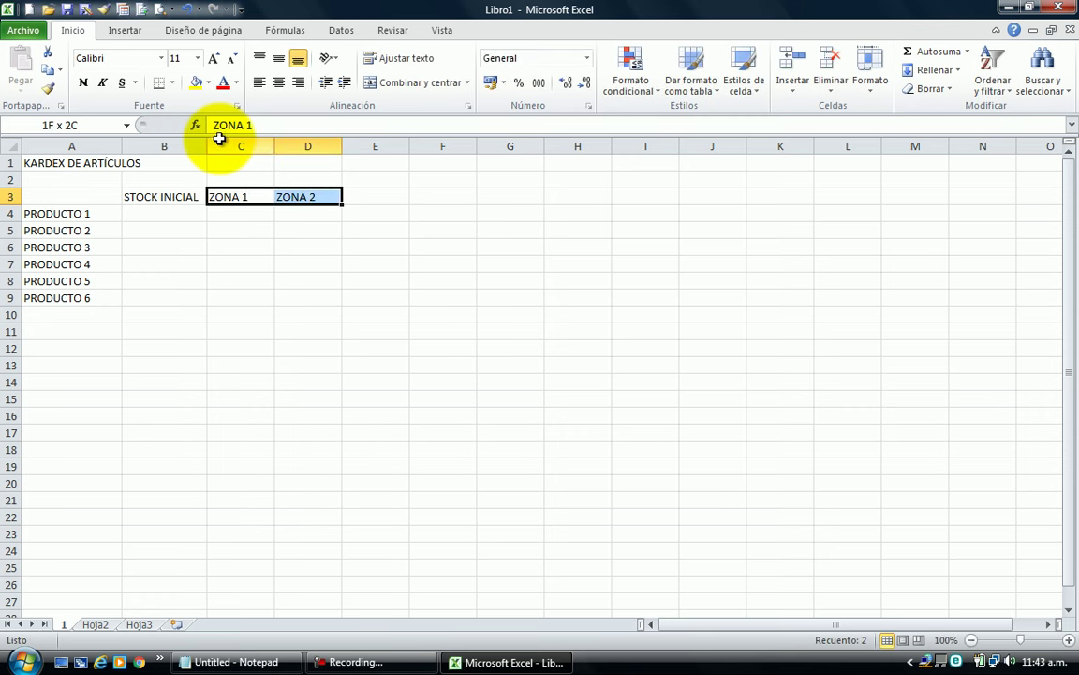
pyautogui.moveTo(342, 204); pyautogui.dragTo(519, 197)
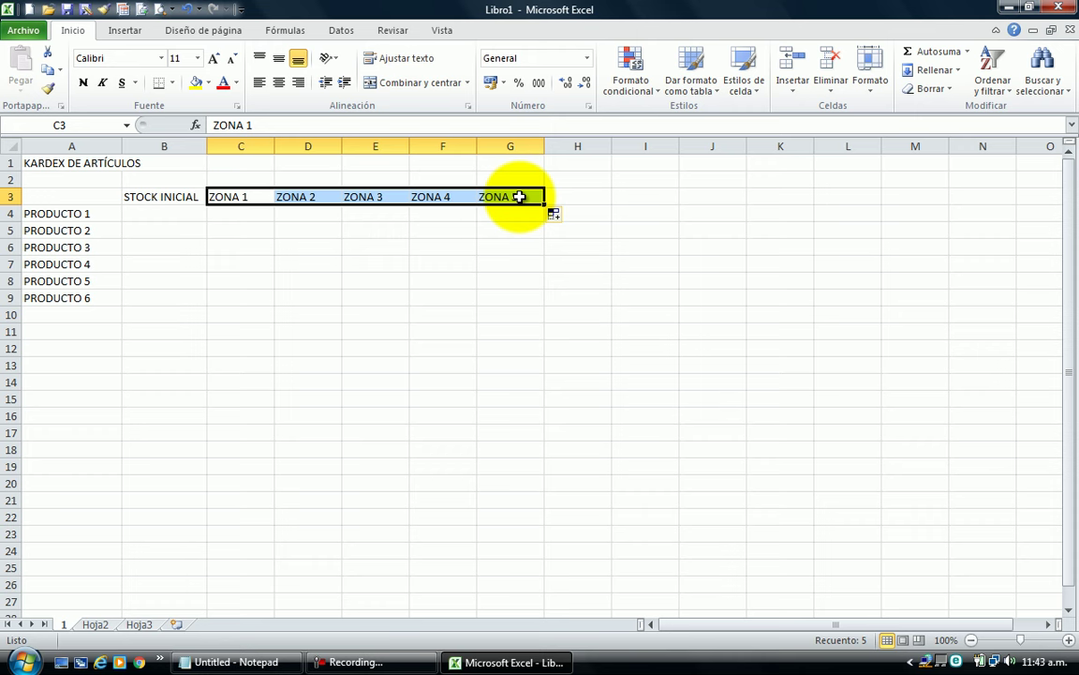
# Copy STOCK INICIAL into H3 and edit it to read STOCK FINAL
pyautogui.press('Left')
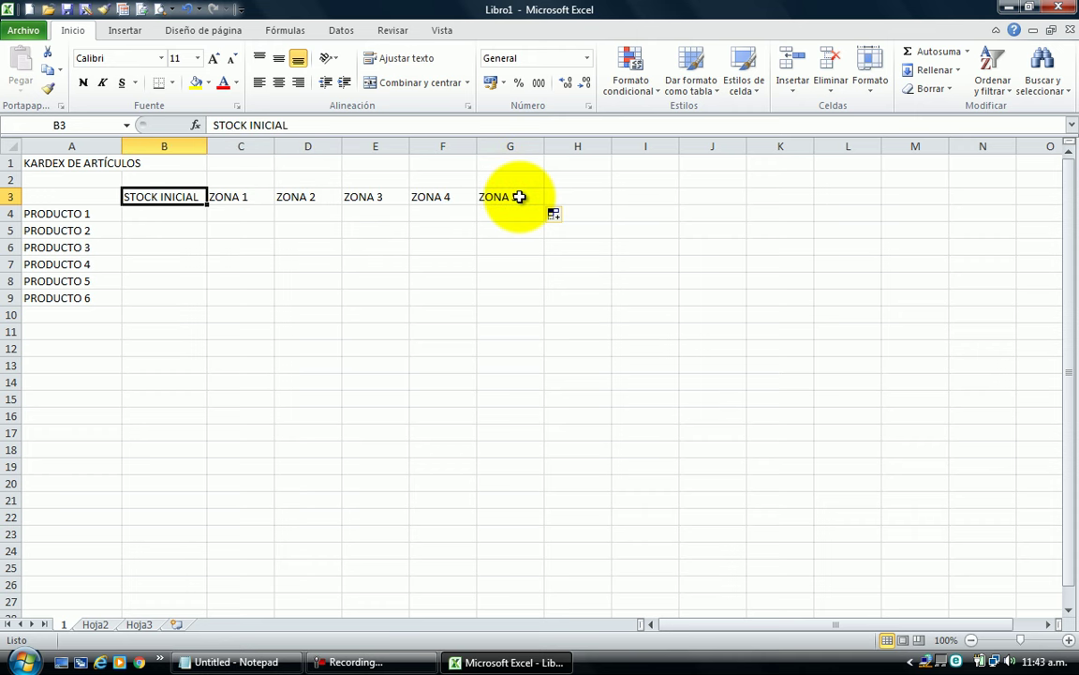
pyautogui.hotkey('ctrl', 'c')
pyautogui.hotkey('ctrl', 'Right')
pyautogui.press('Right')
pyautogui.hotkey('ctrl', 'v')
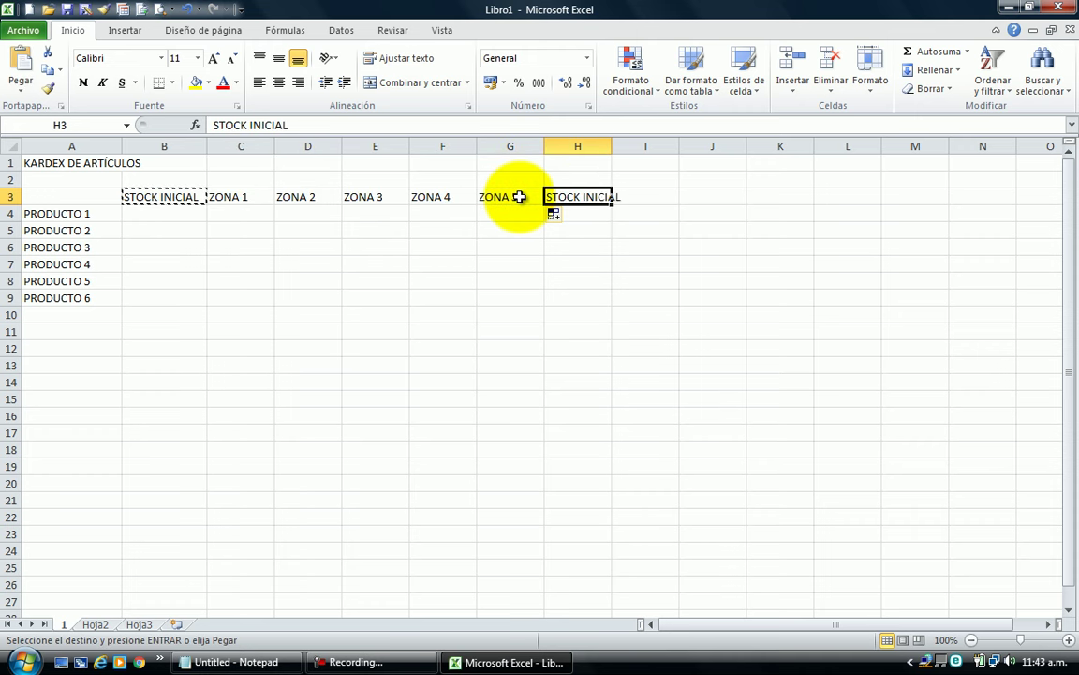
pyautogui.press('F2')
pyautogui.press('BackSpace')
pyautogui.press('BackSpace')
pyautogui.press('BackSpace')
pyautogui.write('INAL')
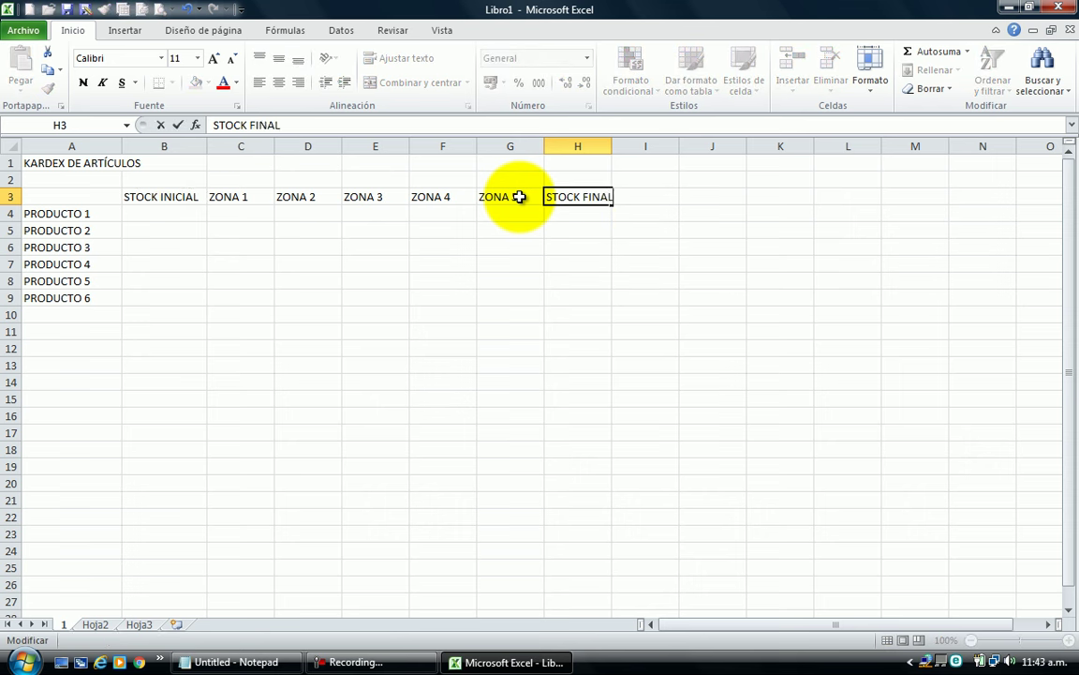
pyautogui.press('Return')
pyautogui.press('Up')
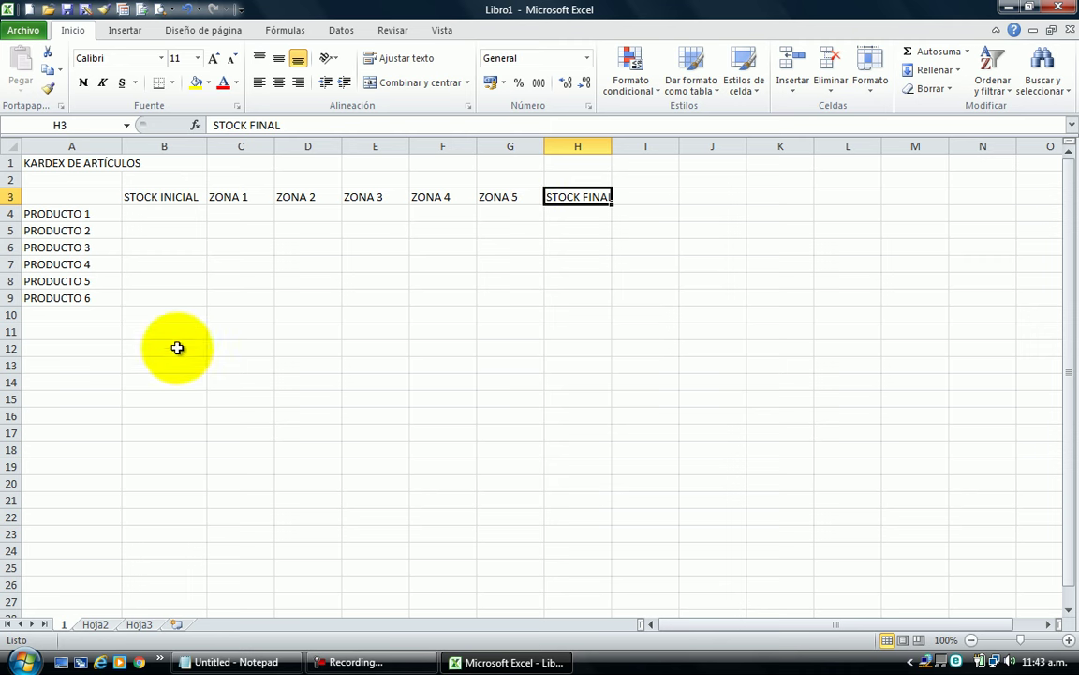
# Label cell A10 TOTAL
pyautogui.click(112, 310)
pyautogui.write('TOTAL')
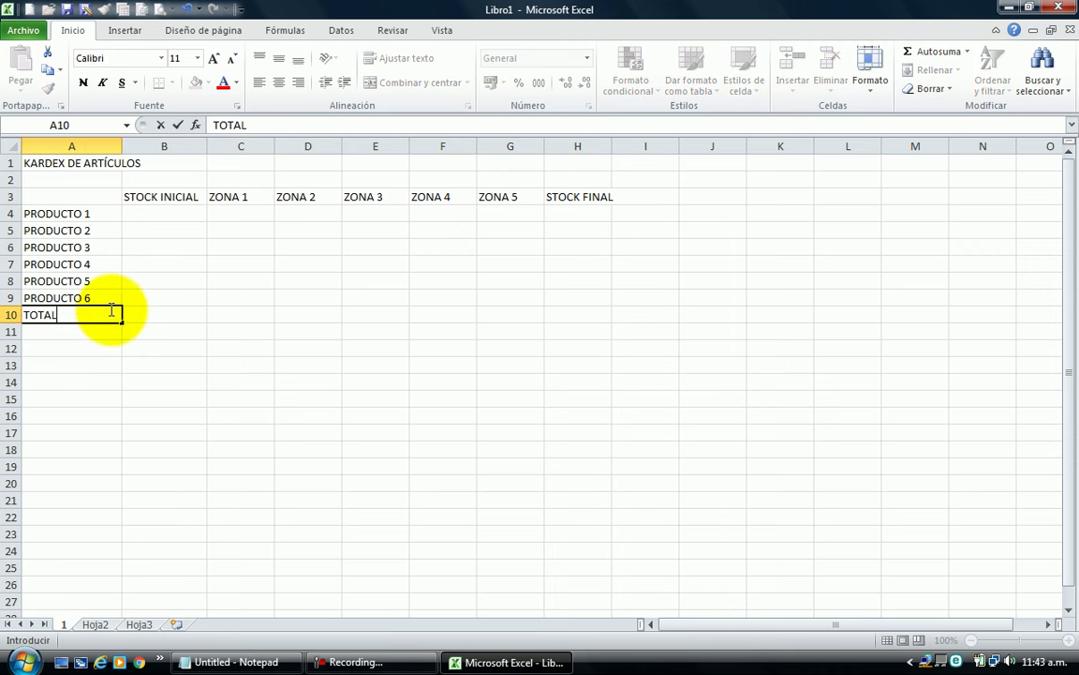
pyautogui.hotkey('ctrl', 'Return')
pyautogui.hotkey('ctrl', 'c')
pyautogui.press('Escape')
pyautogui.press('Right')
pyautogui.press('Left')
pyautogui.press('Right')
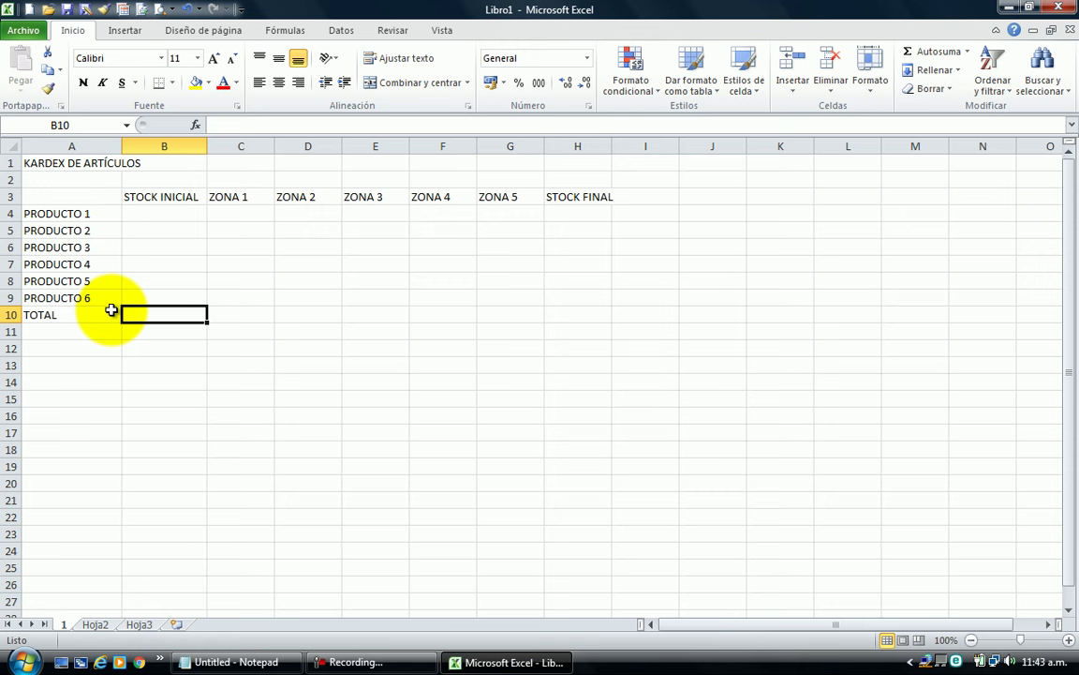
# Enter =SUMA(B4:B9) in B10 to total the stock inicial column
pyautogui.write('+SUM')
pyautogui.press('Right')
pyautogui.write('(')
pyautogui.press('Escape')
pyautogui.press('Left')
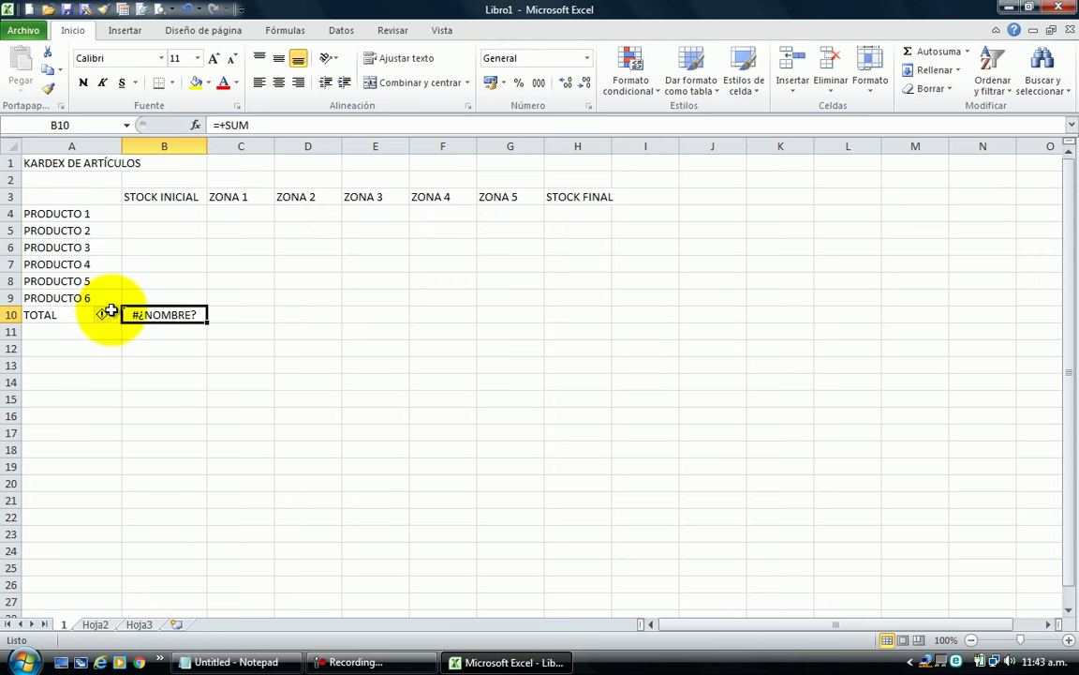
pyautogui.press('BackSpace')
pyautogui.write('+SUMA')
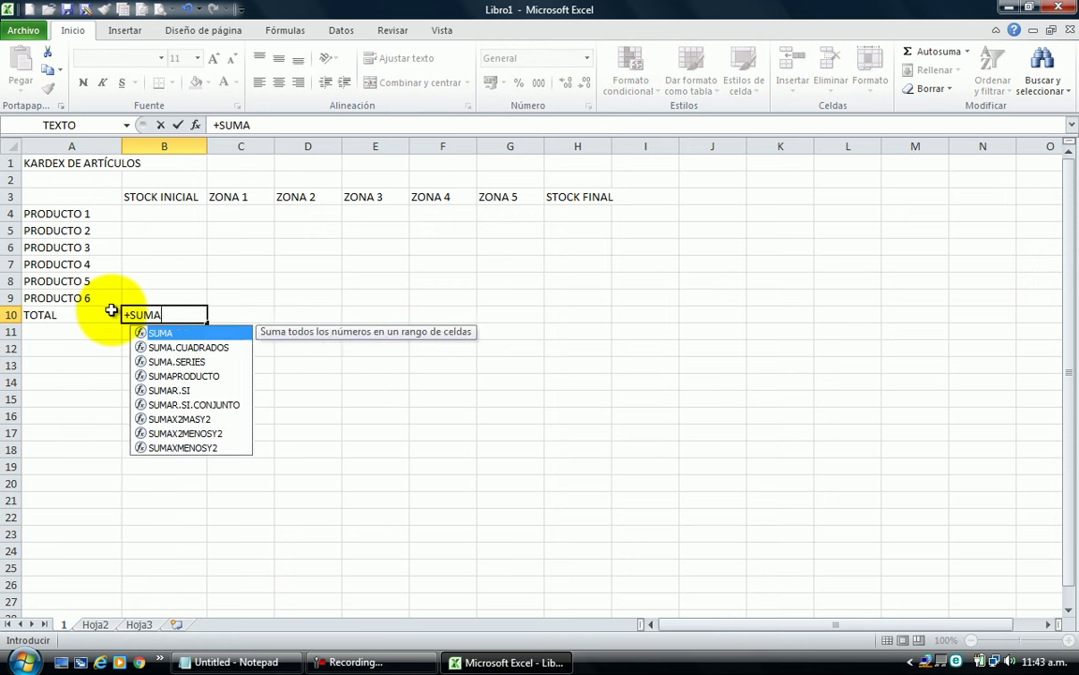
pyautogui.write('(')
pyautogui.press('Up')
pyautogui.hotkey('shift', 'Up')
pyautogui.hotkey('shift', 'Up')
pyautogui.hotkey('shift', 'Up')
pyautogui.hotkey('shift', 'Up')
pyautogui.hotkey('shift', 'Up')
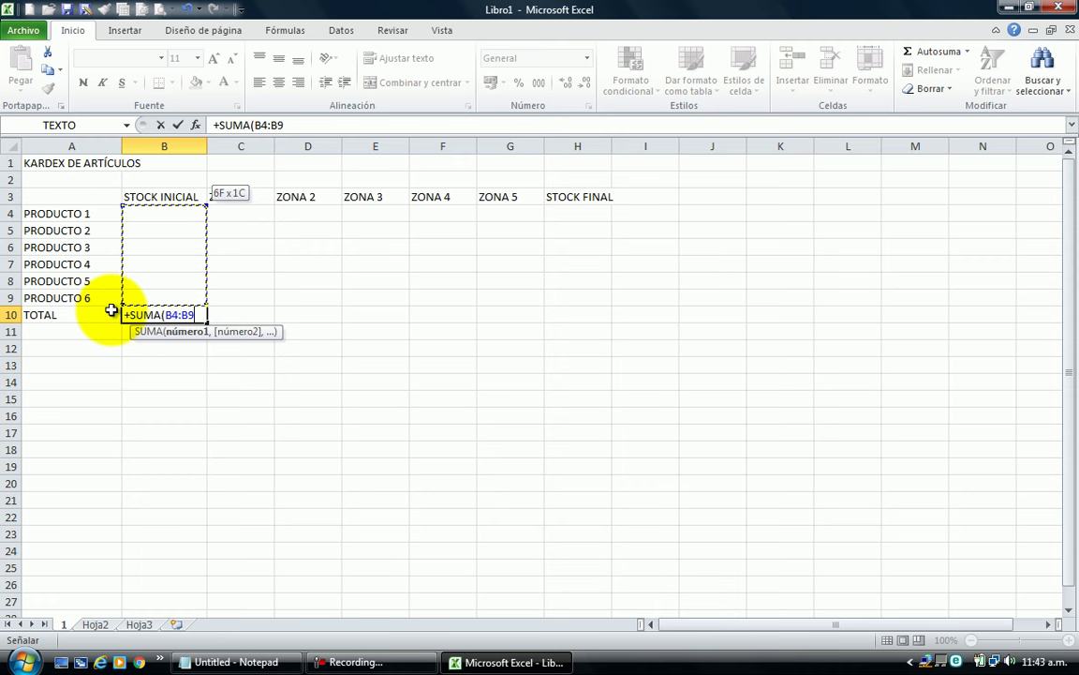
pyautogui.write(')')
pyautogui.hotkey('ctrl', 'Return')
# Copy the B10 sum formula across the TOTAL row into C10:H10
pyautogui.hotkey('ctrl', 'c')
pyautogui.press('Right')
pyautogui.hotkey('shift', 'Right')
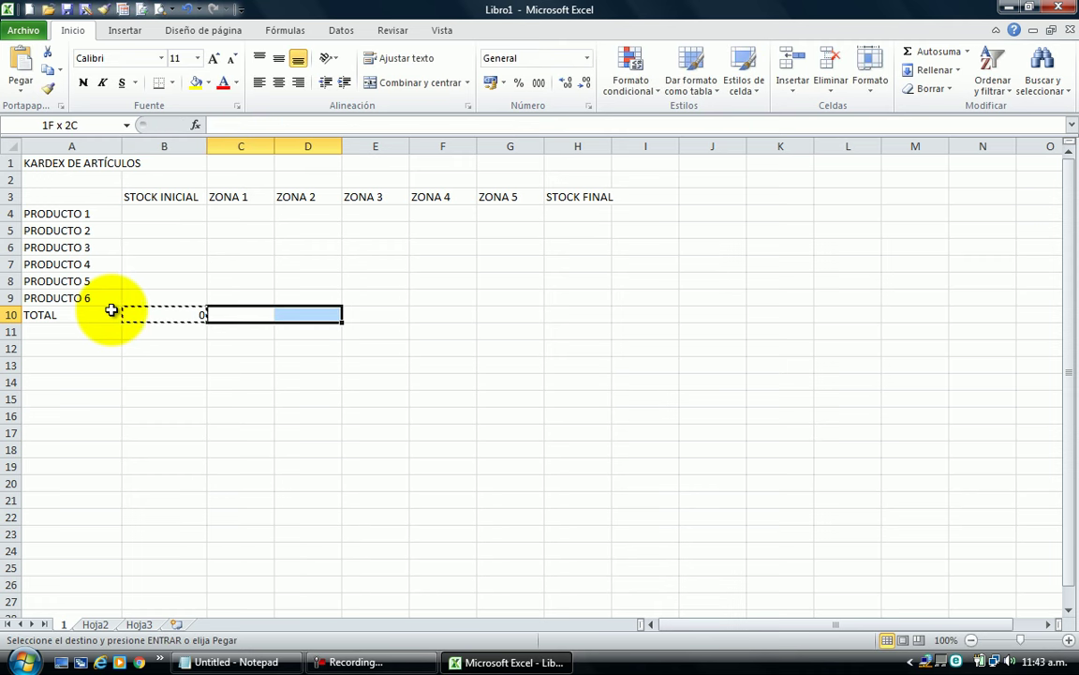
pyautogui.hotkey('shift', 'Right')
pyautogui.hotkey('shift', 'Right')
pyautogui.hotkey('shift', 'Right')
pyautogui.hotkey('ctrl', 'v')
pyautogui.press('Escape')
pyautogui.press('Right')
pyautogui.press('Right')
pyautogui.press('Right')
pyautogui.press('Right')
pyautogui.press('Right')
# Enter =+B4-SUMA(C4:G4) in H4 for PRODUCTO 1's stock final
pyautogui.press('Up')
pyautogui.press('Up')
pyautogui.press('Up')
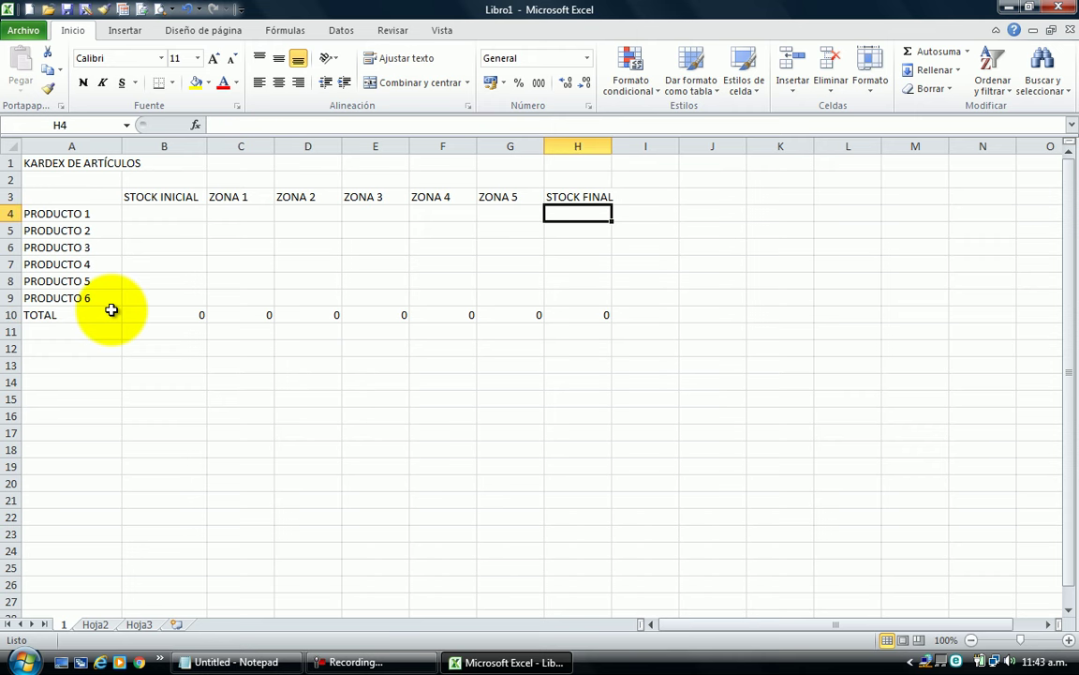
pyautogui.write('+')
pyautogui.press('Left')
pyautogui.press('Left')
pyautogui.press('Left')
pyautogui.press('Left')
pyautogui.press('Left')
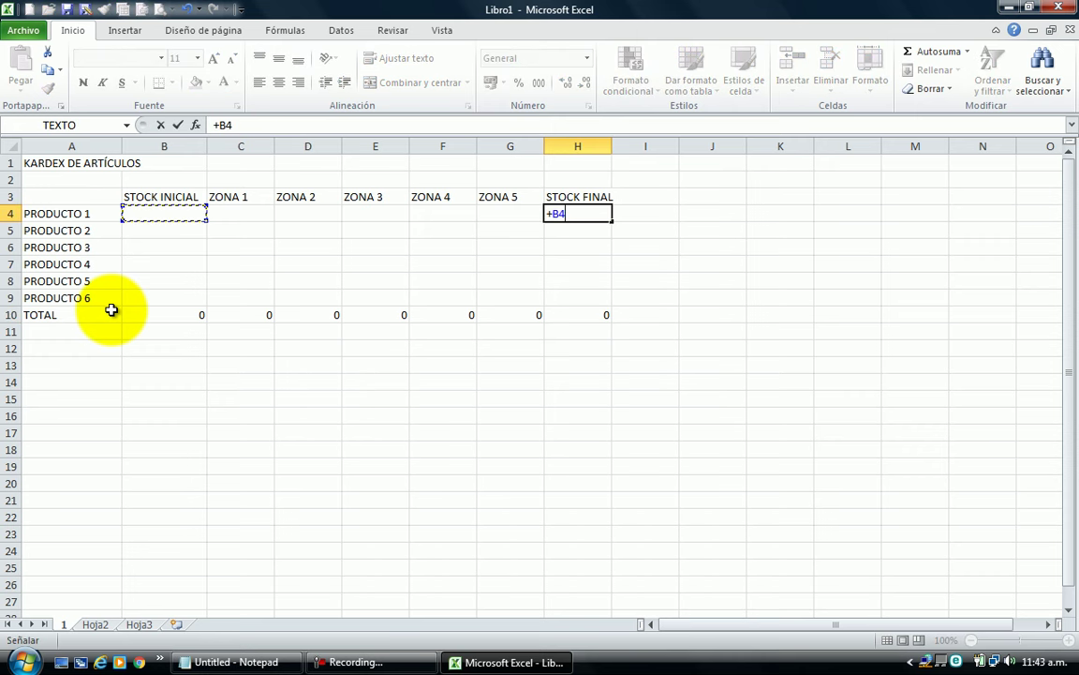
pyautogui.write('-SUMA(')
pyautogui.press('Left')
pyautogui.hotkey('shift', 'Left')
pyautogui.hotkey('shift', 'Left')
pyautogui.hotkey('shift', 'Left')
pyautogui.hotkey('shift', 'Left')
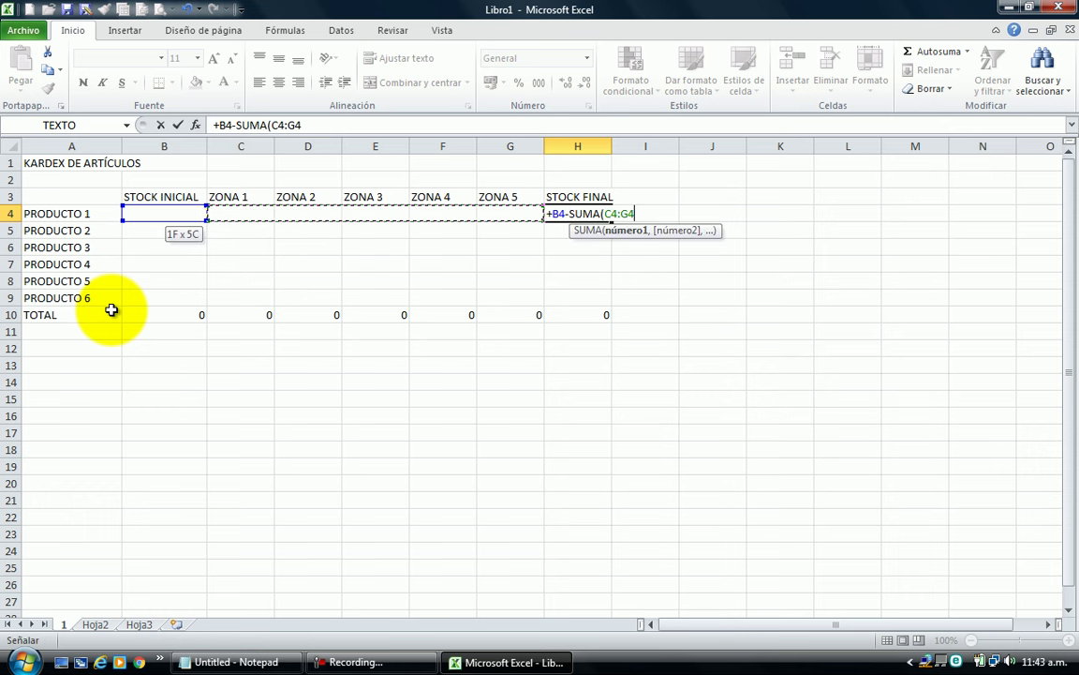
pyautogui.write(')')
pyautogui.press('Return')
pyautogui.press('Up')
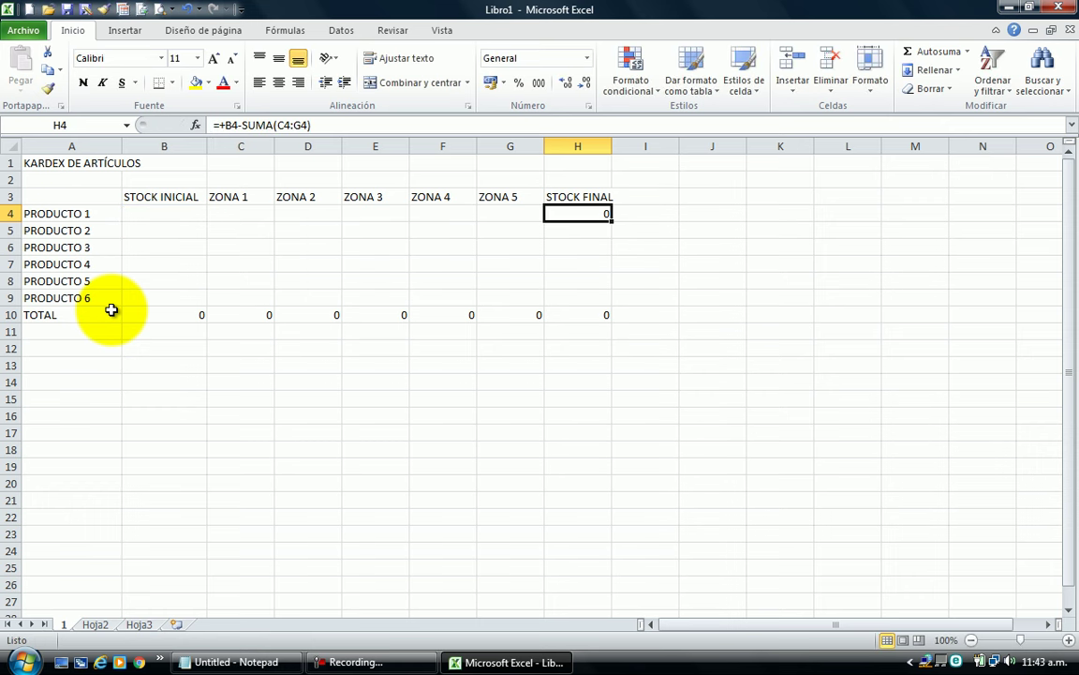
pyautogui.press('Left')
pyautogui.press('Right')
pyautogui.press('F2')
pyautogui.press('Escape')
pyautogui.press('Left')
pyautogui.press('Left')
pyautogui.press('Left')
pyautogui.press('Left')
pyautogui.press('Left')
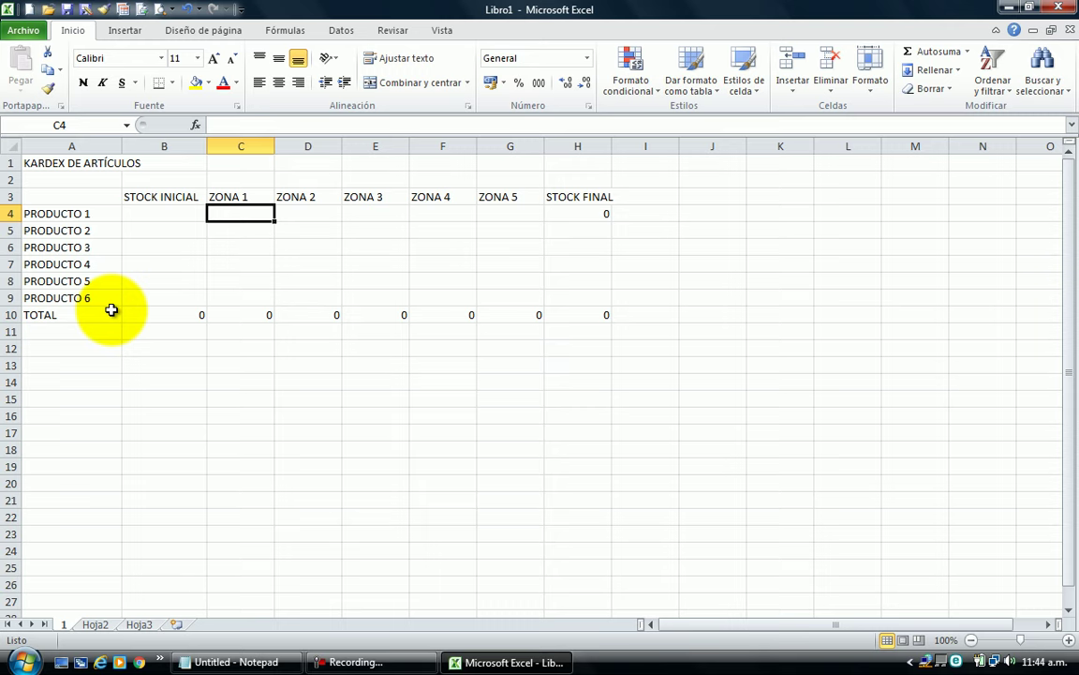
# Insert a new column C and give it the heading INGRESOS
pyautogui.hotkey('ctrl', '+')
pyautogui.hotkey('ctrl', 'z')
pyautogui.hotkey('alt', 'i')
pyautogui.press('c')
pyautogui.press('Up')
pyautogui.write('INGRESOS')
pyautogui.press('Return')
# Edit I4 to =+B4+C4-SUMA(D4:H4) so ingresos are added to the stock final
pyautogui.press('Up')
pyautogui.press('Right')
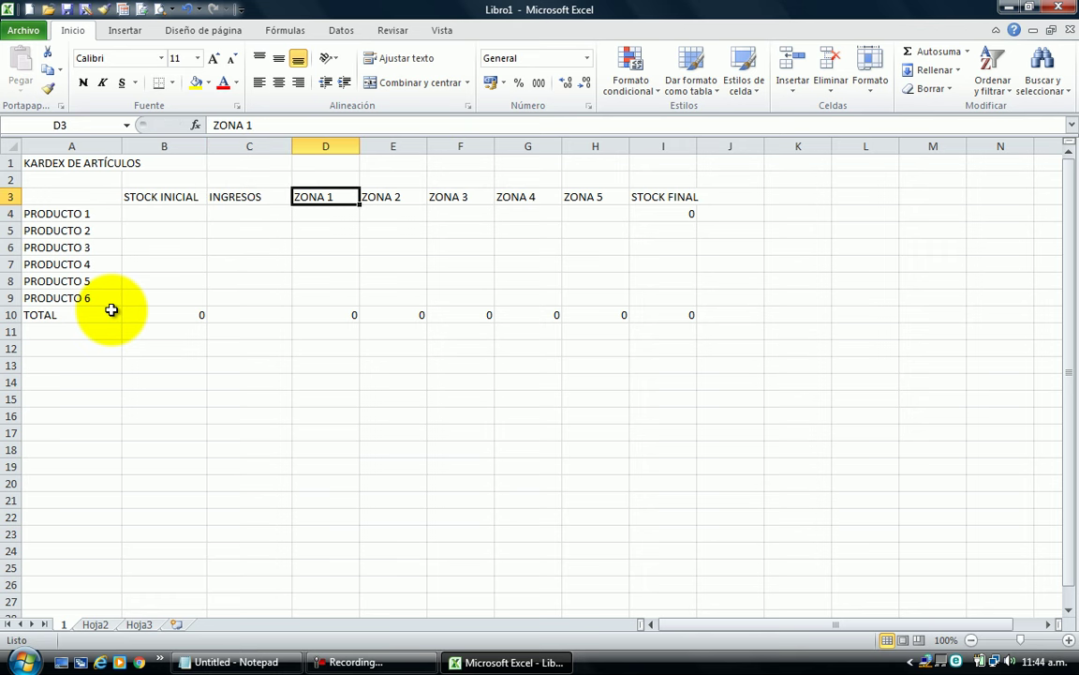
pyautogui.press('Right')
pyautogui.press('Right')
pyautogui.press('Right')
pyautogui.press('Right')
pyautogui.press('Down')
pyautogui.press('Down')
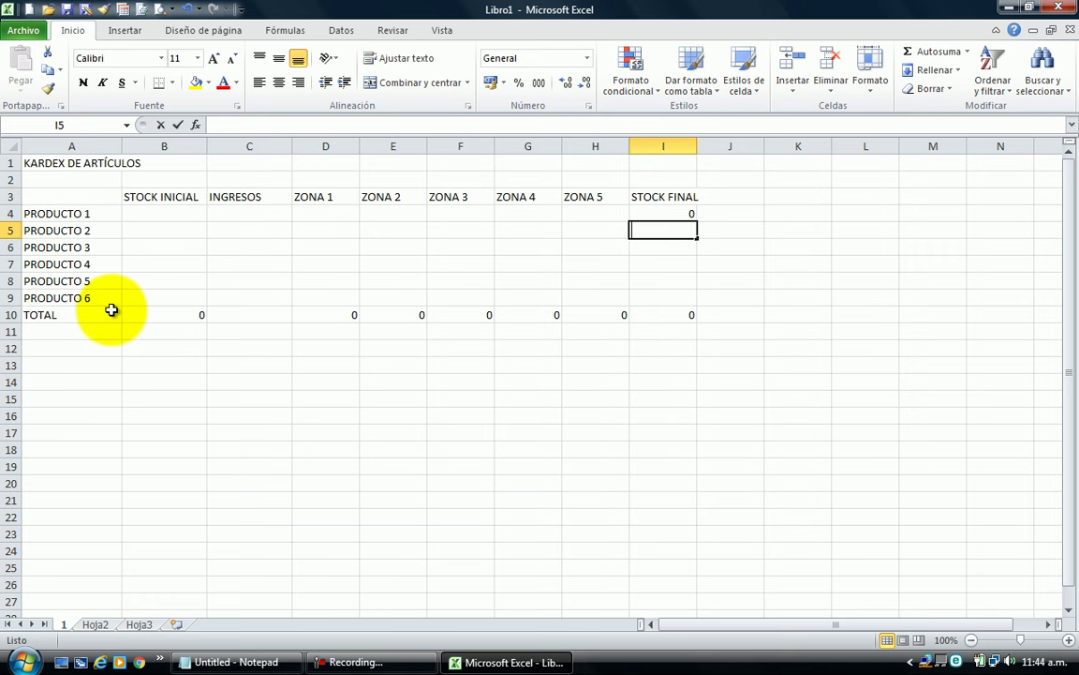
pyautogui.press('Up')
pyautogui.press('F2')
pyautogui.press('Left')
pyautogui.press('Left')
pyautogui.press('Left')
pyautogui.press('Left')
pyautogui.press('Left')
pyautogui.press('Left')
pyautogui.write('+')
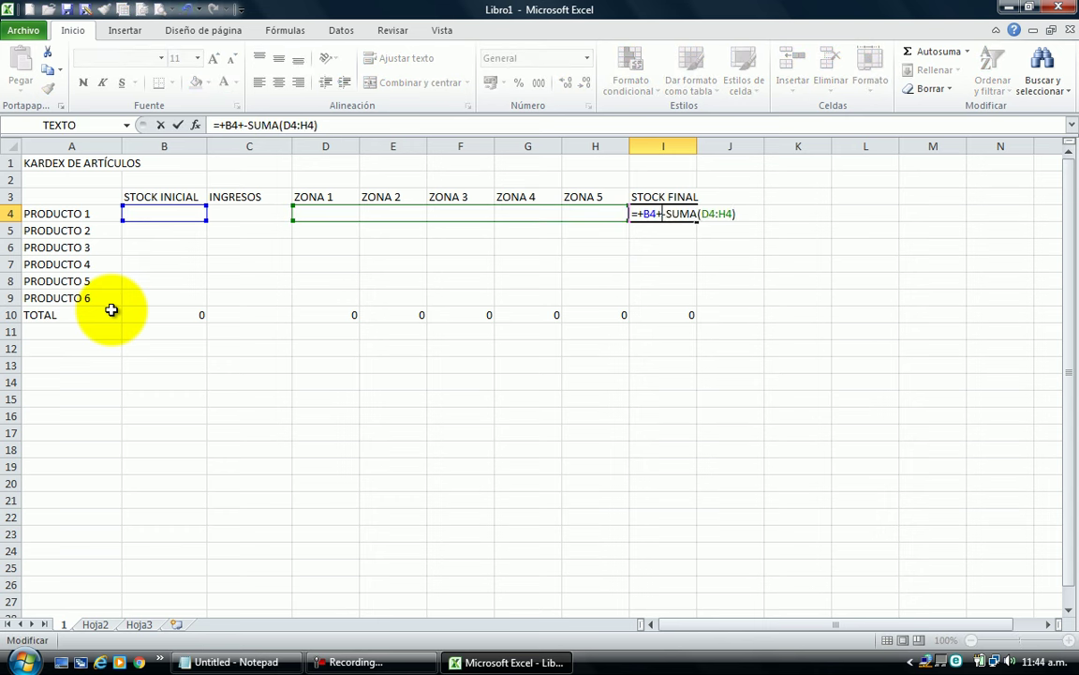
pyautogui.click(223, 216)
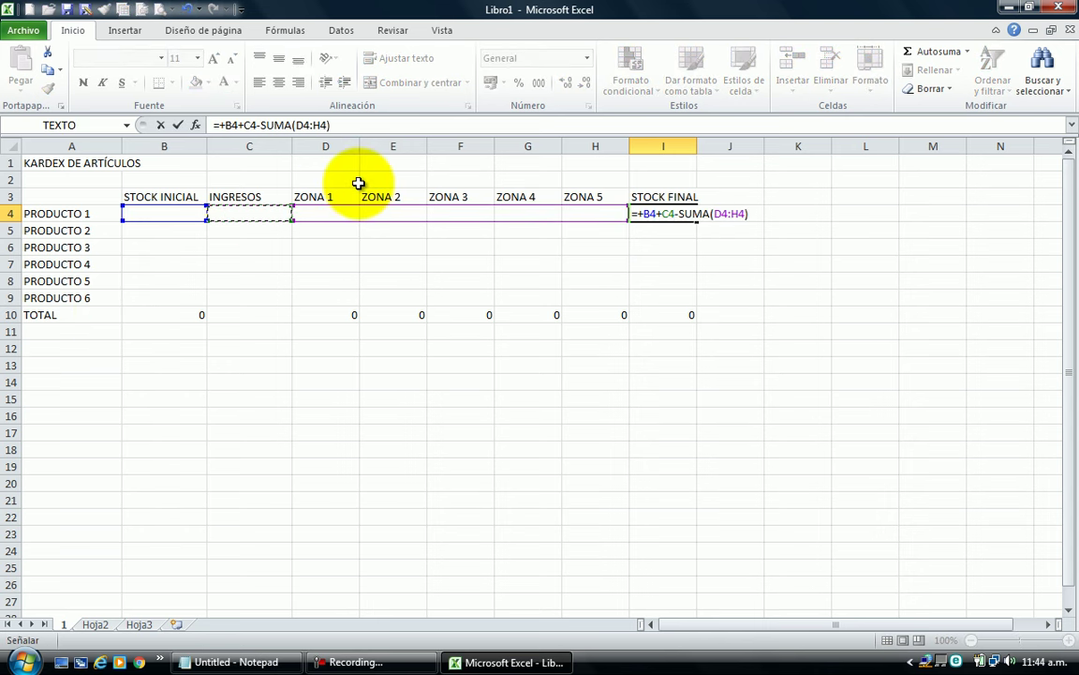
pyautogui.hotkey('ctrl', 'Return')
# Copy the stock final formula down to I5:I9 and select the heading row
pyautogui.hotkey('ctrl', 'c')
pyautogui.press('Down')
pyautogui.hotkey('shift', 'Down')
pyautogui.hotkey('shift', 'Down')
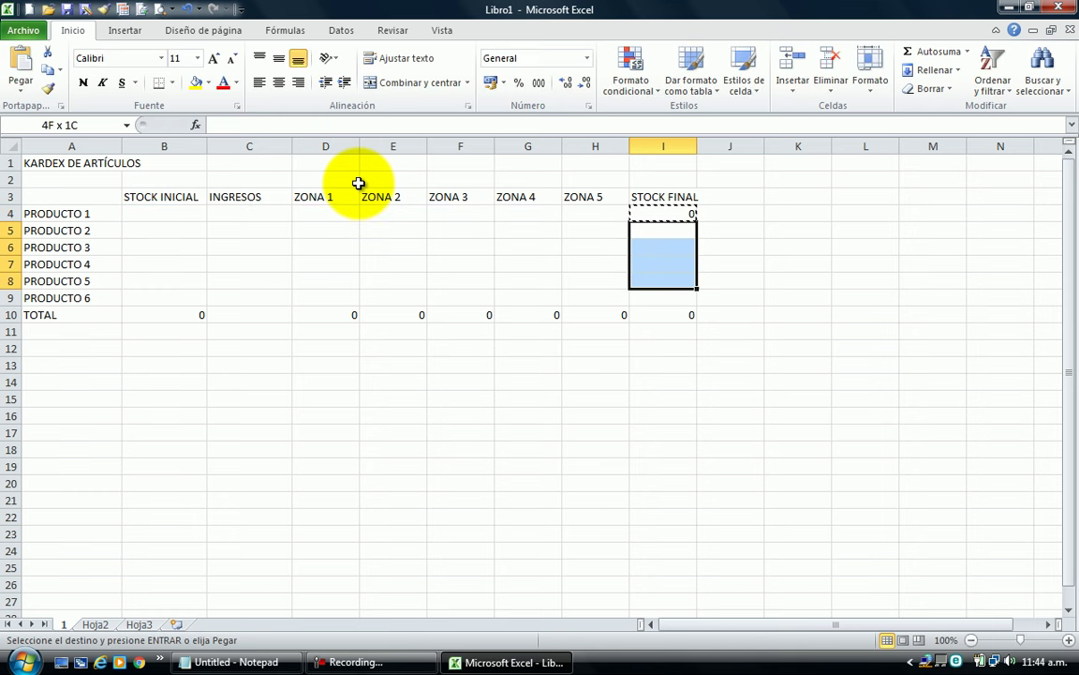
pyautogui.hotkey('shift', 'Down')
pyautogui.hotkey('shift', 'Down')
pyautogui.hotkey('ctrl', 'v')
pyautogui.press('Escape')
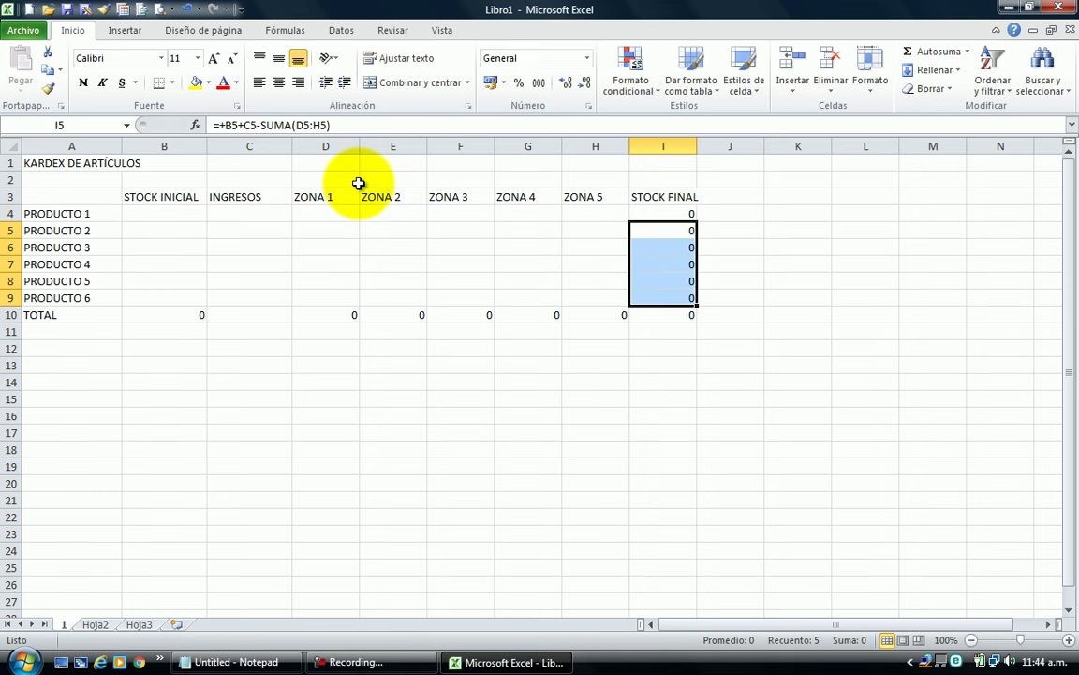
pyautogui.press('Up')
pyautogui.press('Left')
pyautogui.press('Left')
pyautogui.press('Up')
pyautogui.press('Right')
pyautogui.press('Right')
pyautogui.hotkey('ctrl', 'shift', 'Left')
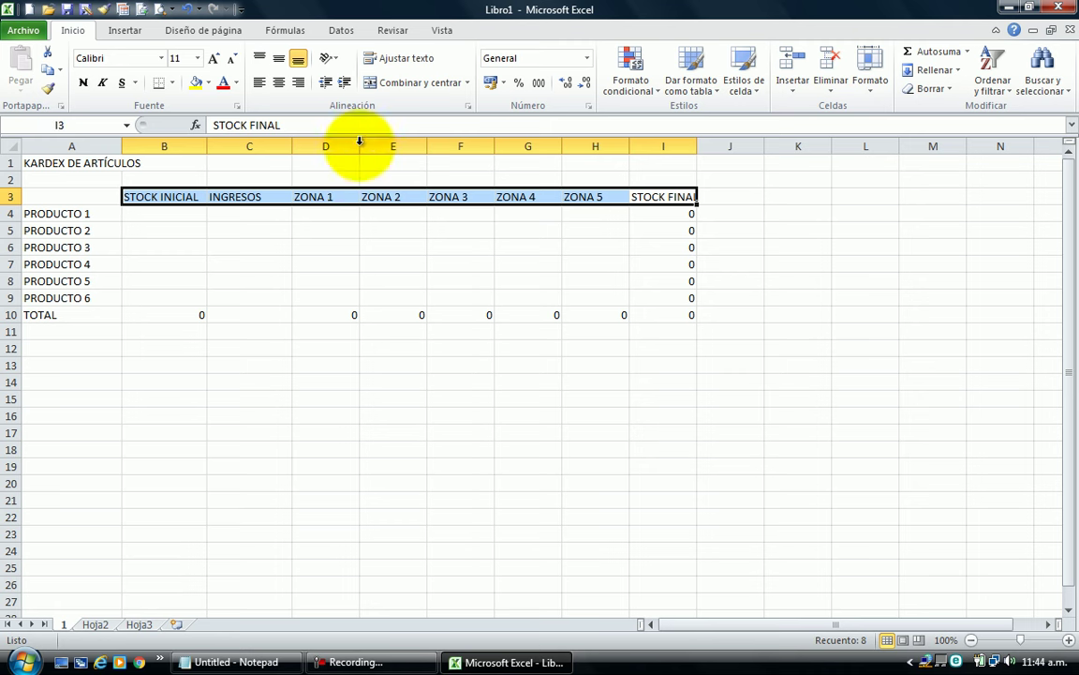
# Fill the column headings light orange and the product names A4:A10 light blue
pyautogui.click(208, 82)
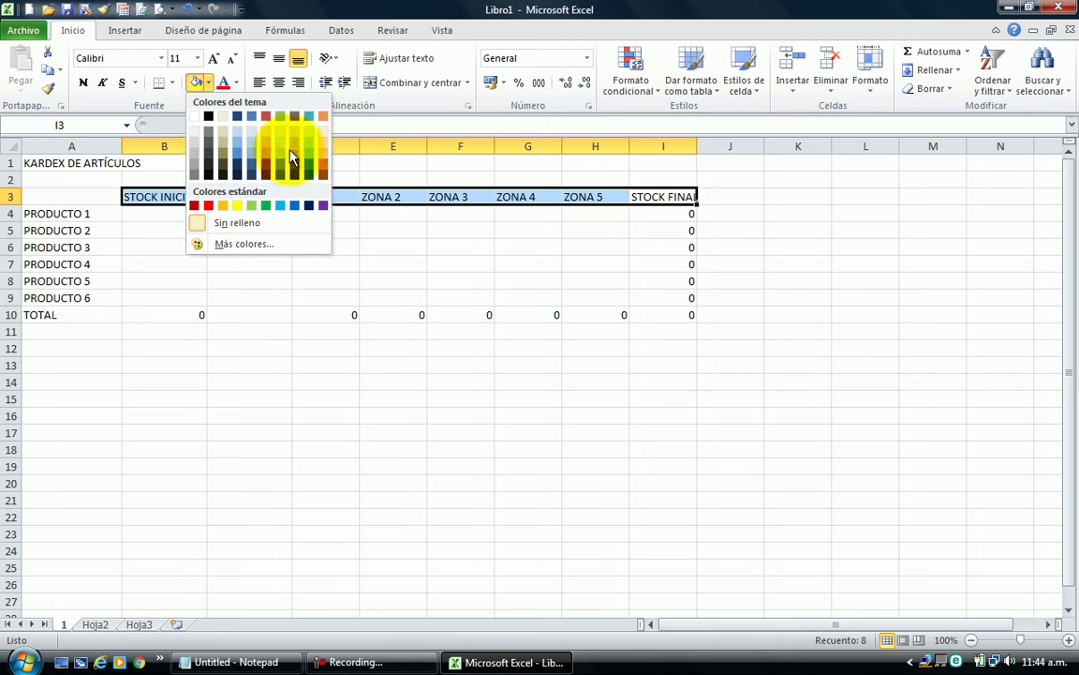
pyautogui.click(323, 136)
pyautogui.moveTo(87, 218); pyautogui.dragTo(105, 314)
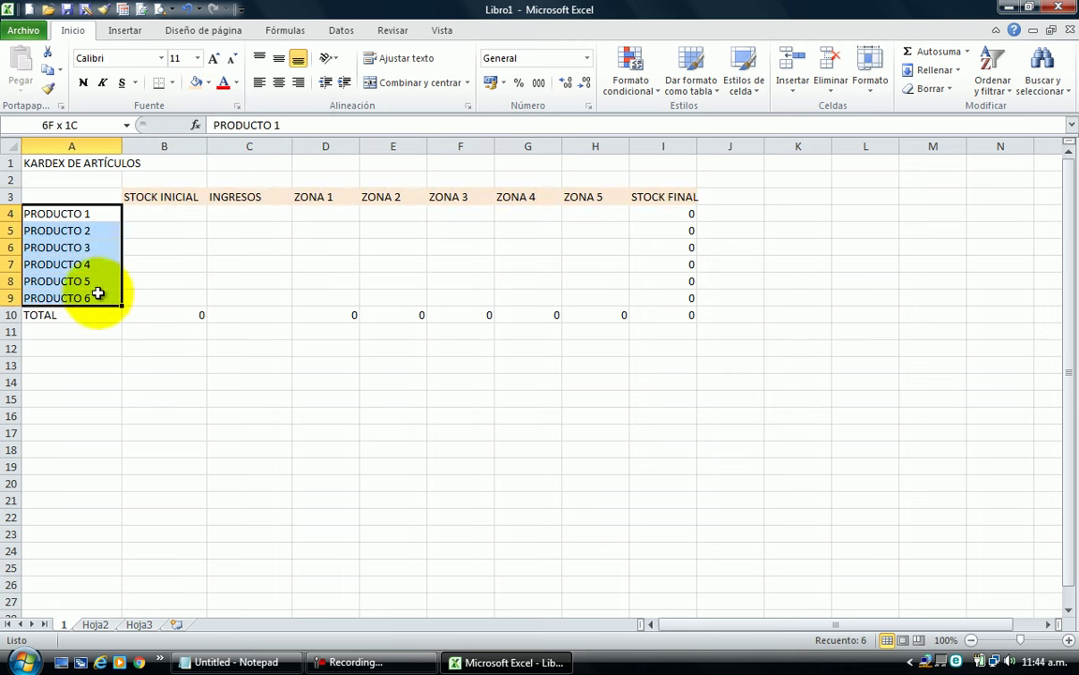
pyautogui.click(208, 83)
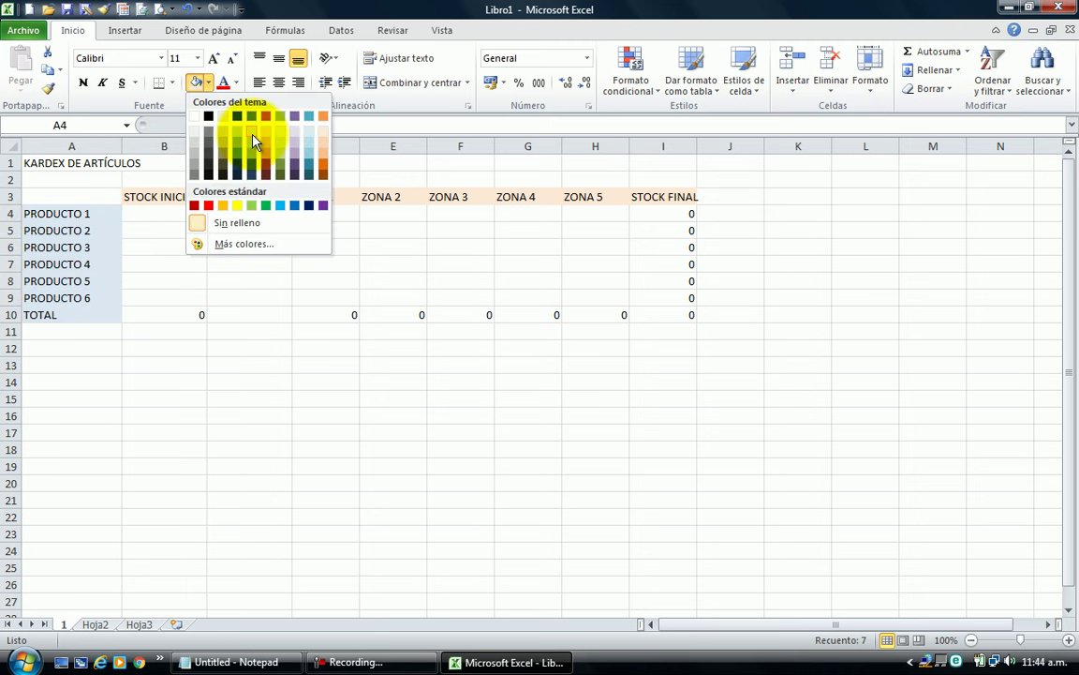
pyautogui.click(253, 141)
# Shade the TOTAL row A10:I10 green and bring up the Guardar como dialog
pyautogui.click(120, 315)
pyautogui.moveTo(120, 315); pyautogui.dragTo(638, 315)
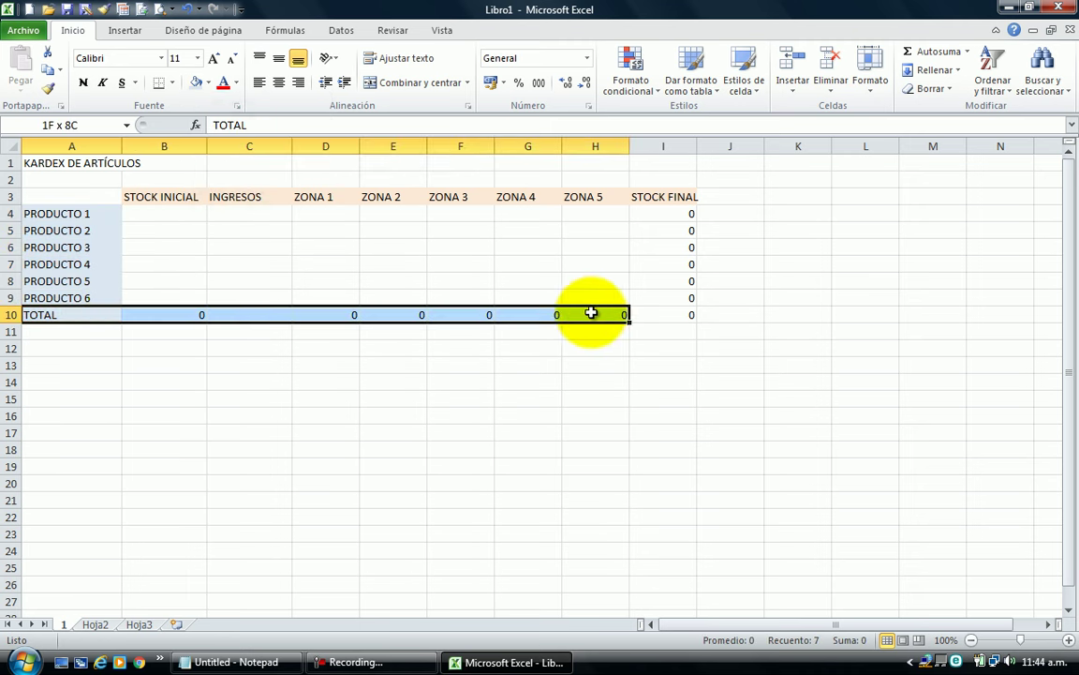
pyautogui.click(211, 82)
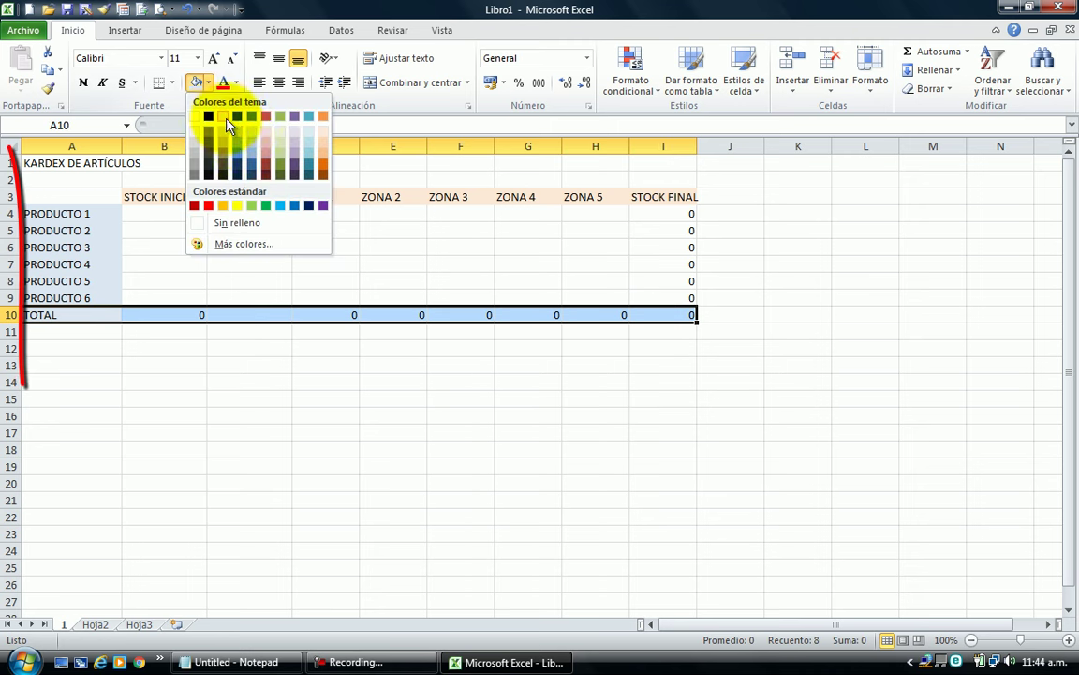
pyautogui.click(250, 204)
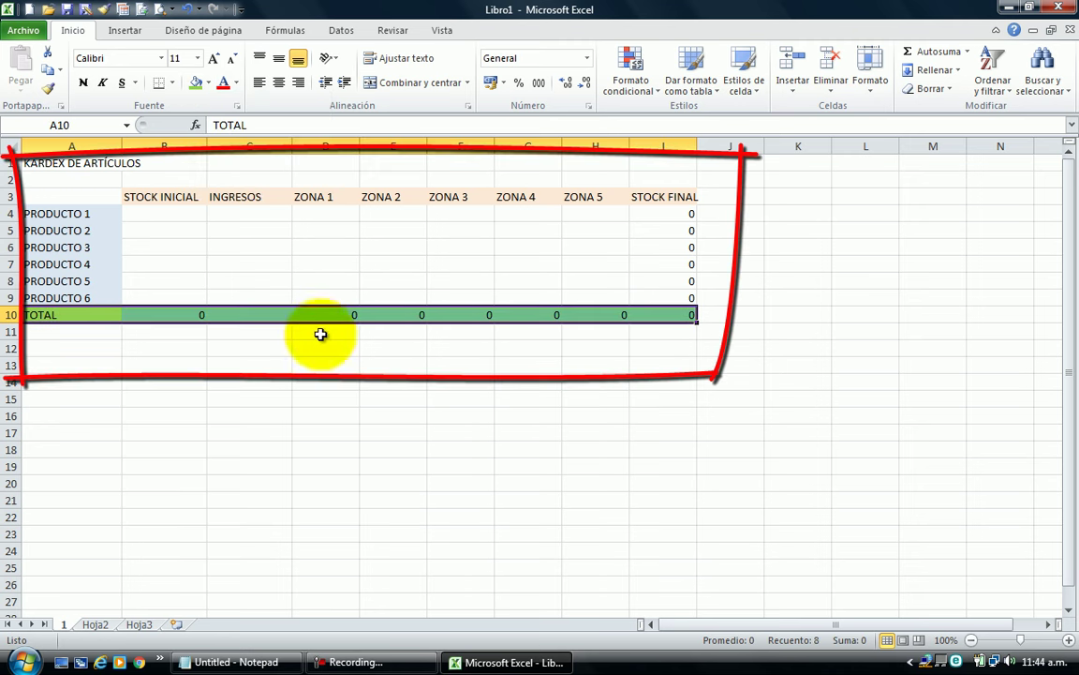
pyautogui.click(319, 330)
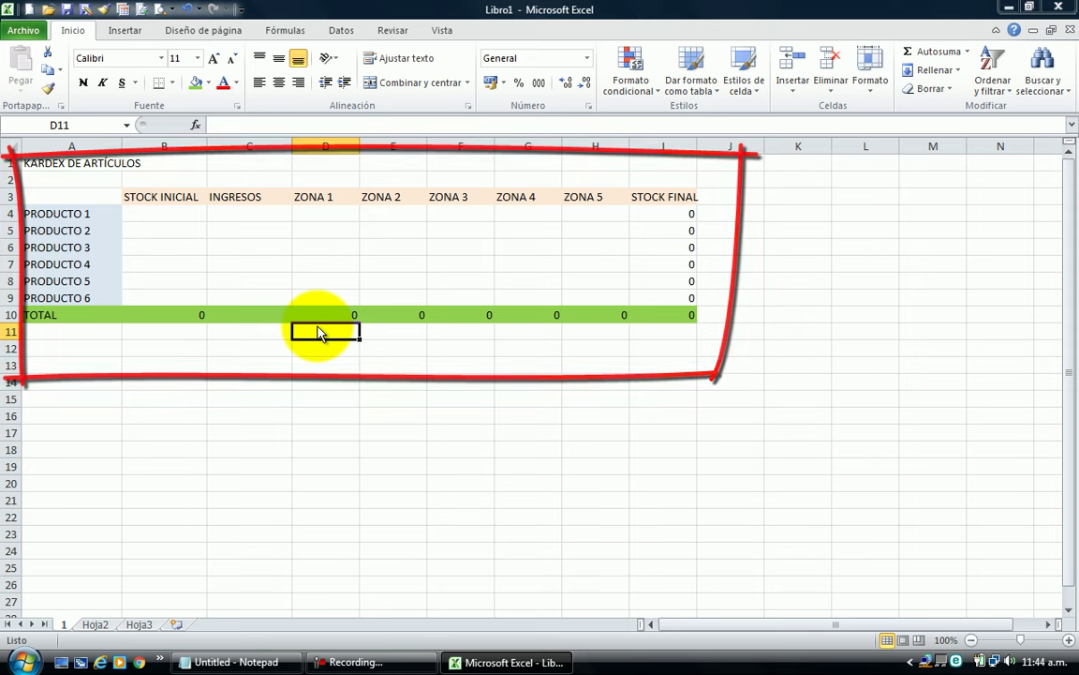
pyautogui.hotkey('ctrl', 'g')
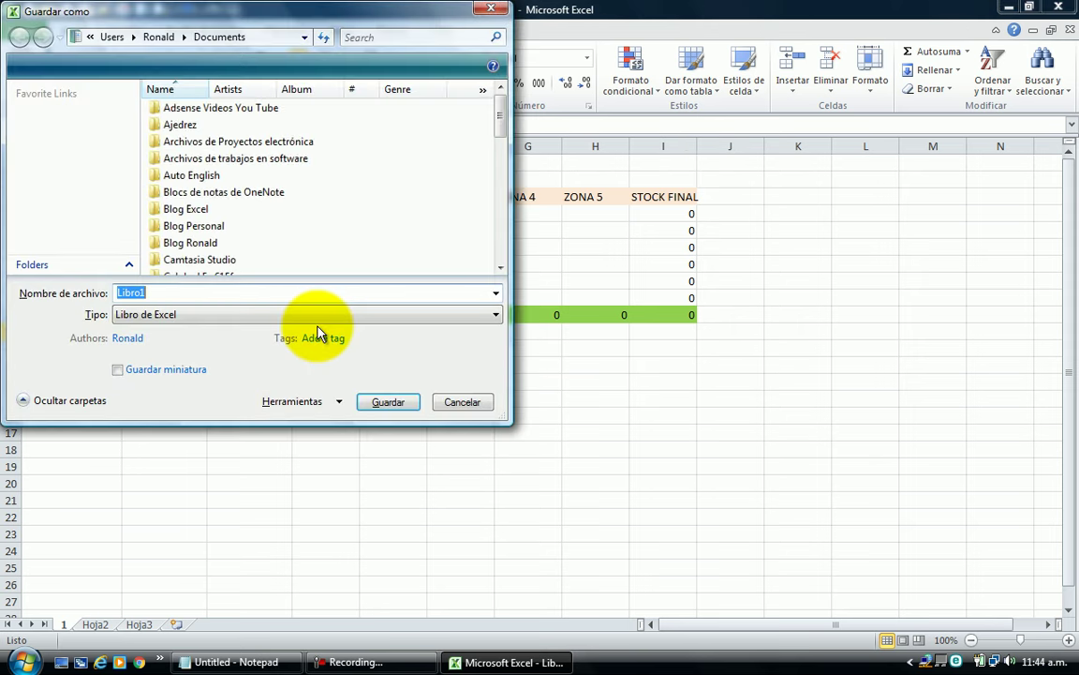
# Close Guardar como, copy D10's sum into C10 for the INGRESOS total, and check the C10 and B10 formulas
pyautogui.press('Escape')
pyautogui.click(339, 314)
pyautogui.hotkey('ctrl', 'c')
pyautogui.press('Left')
pyautogui.press('Return')
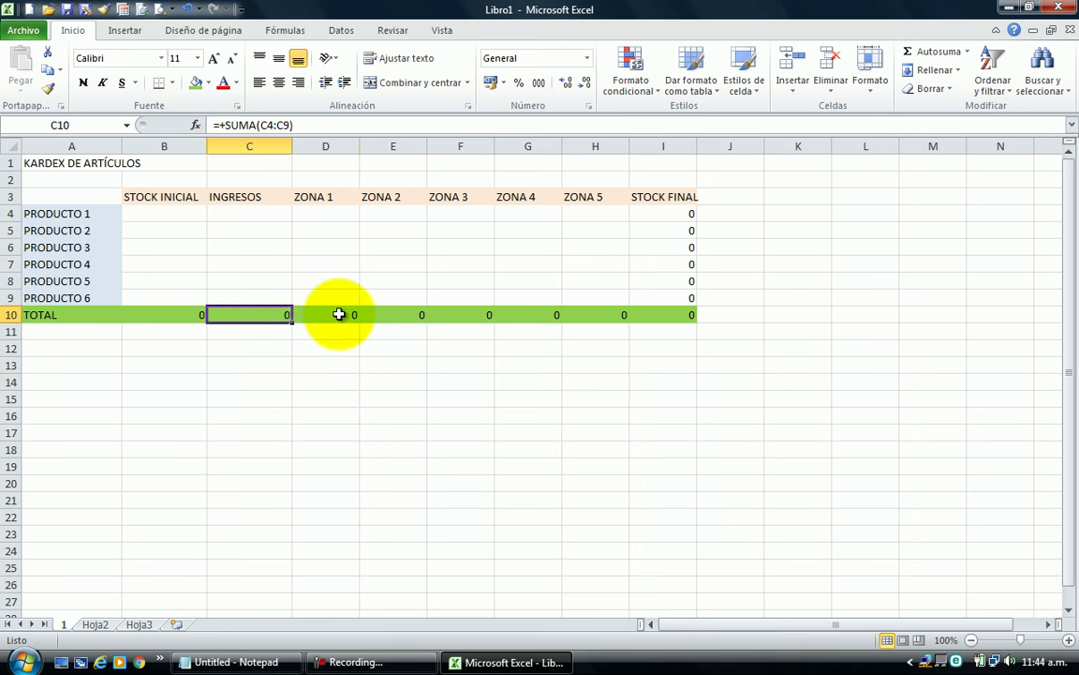
pyautogui.press('F2')
pyautogui.press('Escape')
pyautogui.press('Left')
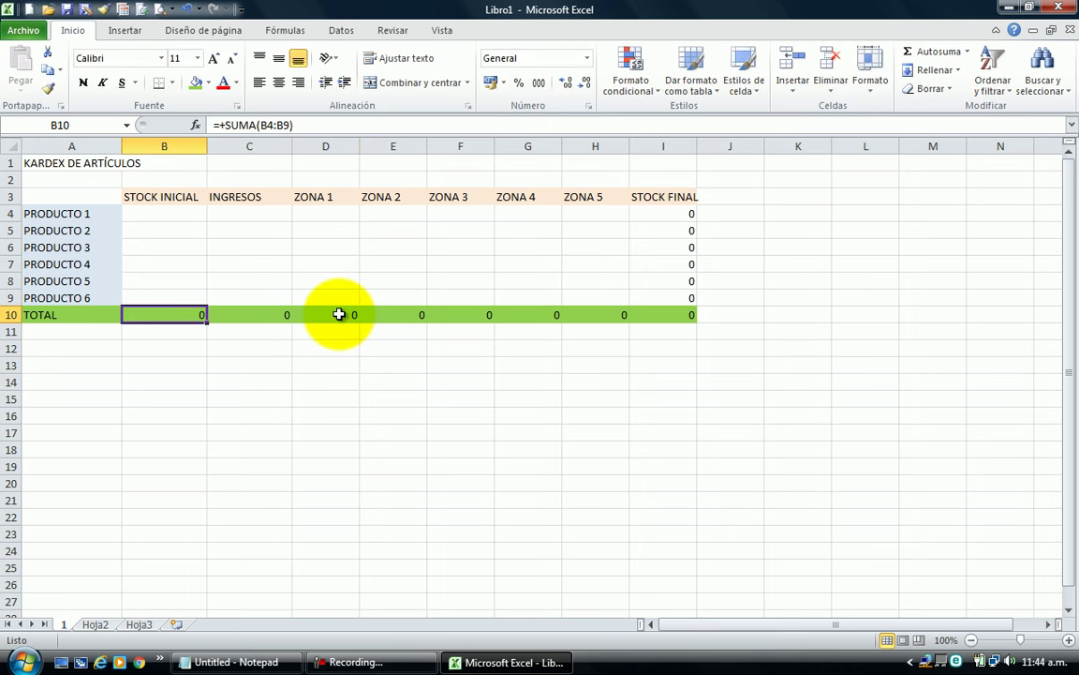
pyautogui.press('F2')
pyautogui.press('Escape')
pyautogui.press('Right')
pyautogui.press('Right')
pyautogui.press('Right')
pyautogui.press('Right')
pyautogui.press('Right')
pyautogui.press('Right')
pyautogui.press('Right')
pyautogui.press('Up')
pyautogui.press('Up')
pyautogui.press('Up')
pyautogui.press('Up')
pyautogui.press('Up')
pyautogui.press('Up')
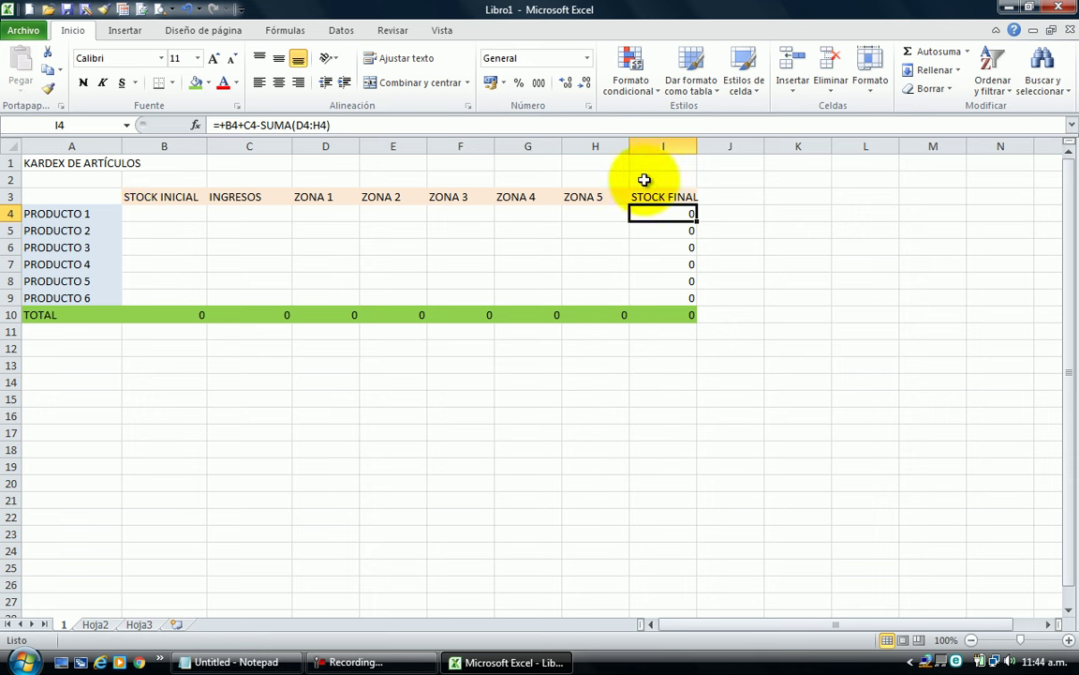
# Enter the date 01/12/2016 in cell I1 above STOCK FINAL
pyautogui.click(656, 159)
pyautogui.doubleClick(643, 158)
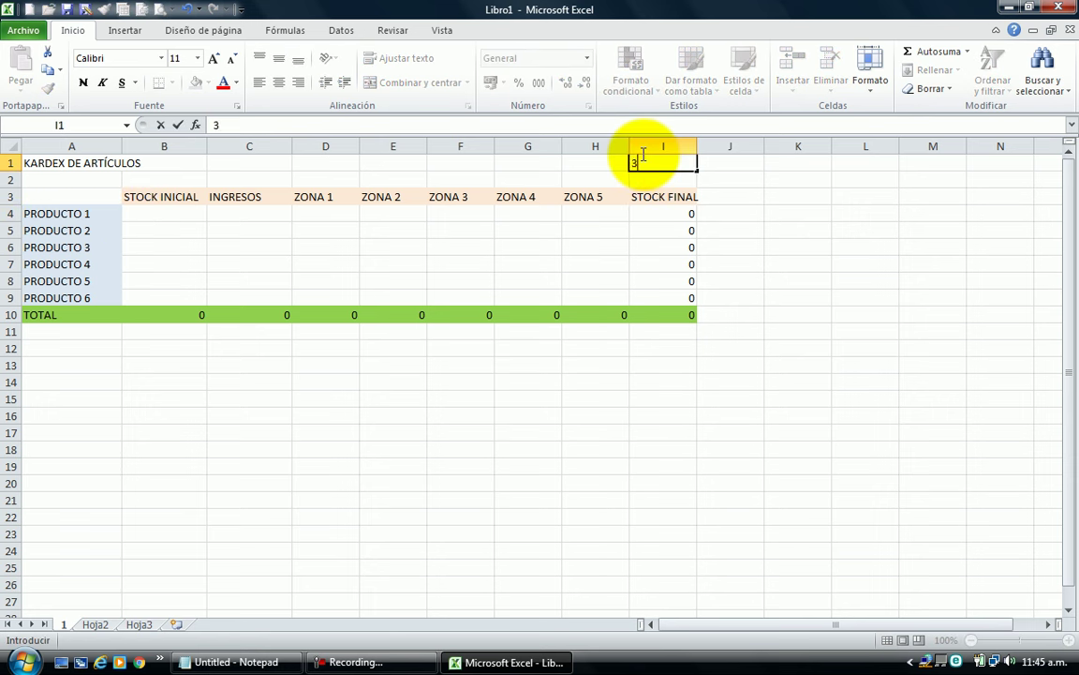
pyautogui.write('1')
pyautogui.press('Return')
# Make the KARDEX DE ARTÍCULOS title in A1 bold with Ctrl+N
pyautogui.press('Up')
pyautogui.press('Down')
pyautogui.press('Down')
pyautogui.press('Left')
pyautogui.press('Left')
pyautogui.press('Left')
pyautogui.press('Left')
pyautogui.press('Left')
pyautogui.press('Left')
pyautogui.press('Left')
pyautogui.press('Up')
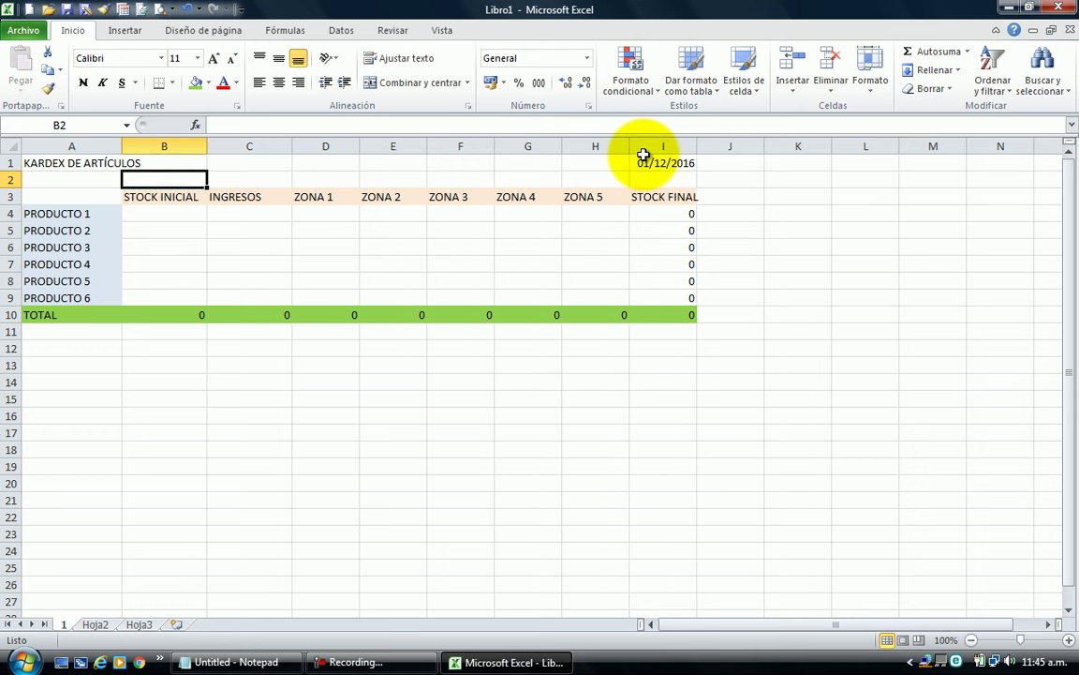
pyautogui.press('Up')
pyautogui.press('Left')
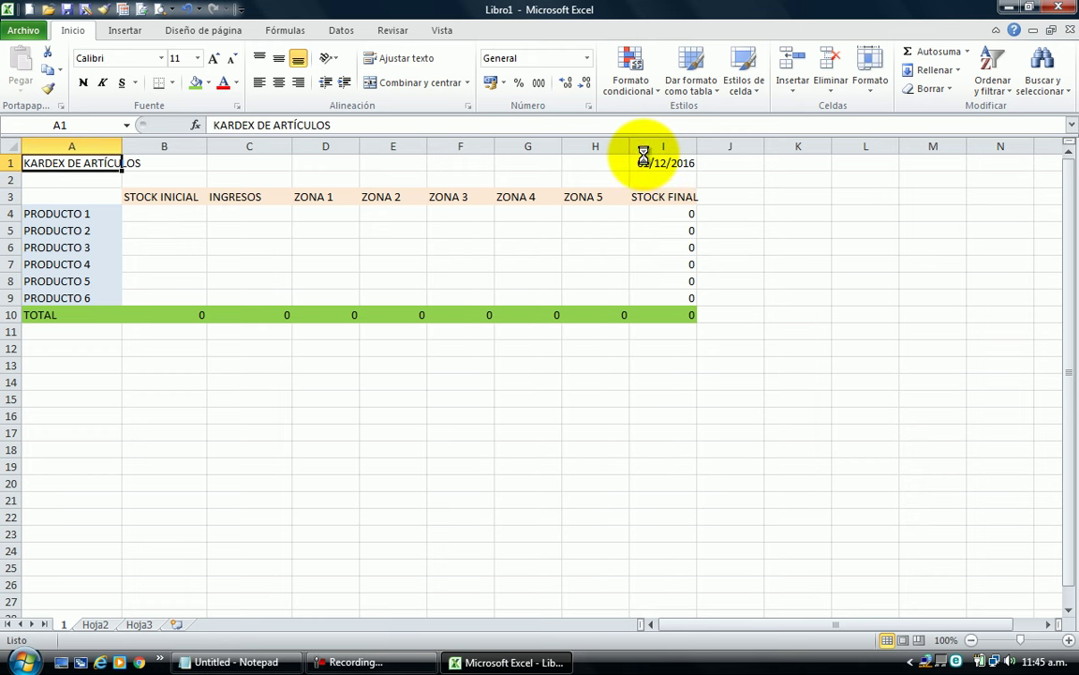
pyautogui.hotkey('ctrl', 'n')
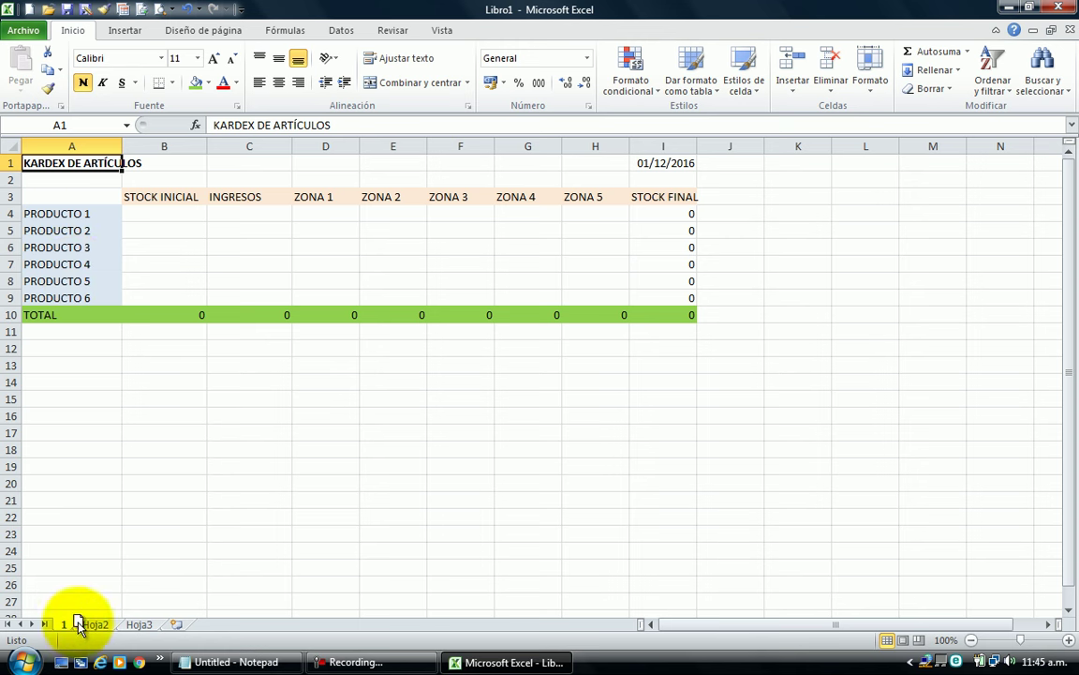
# Ctrl-drag tab 1 to make four copies and rename them 2, 3, 4 and 5
pyautogui.keyDown('ctrl'); pyautogui.moveTo(75, 620); pyautogui.dragTo(210, 624); pyautogui.keyUp('ctrl')
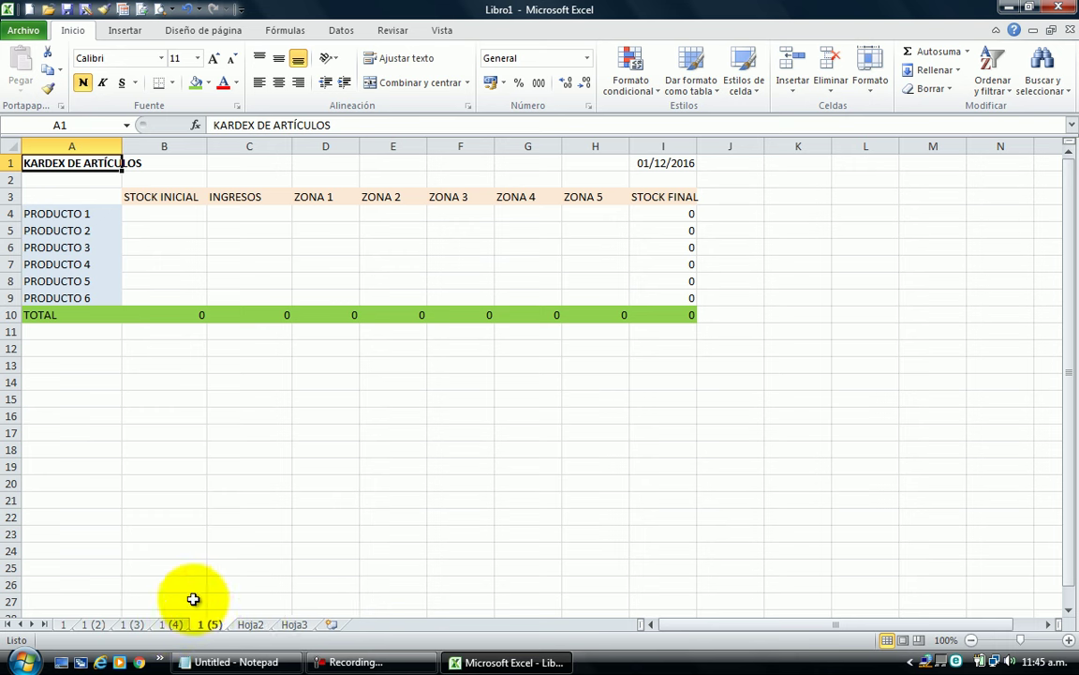
pyautogui.click(94, 624)
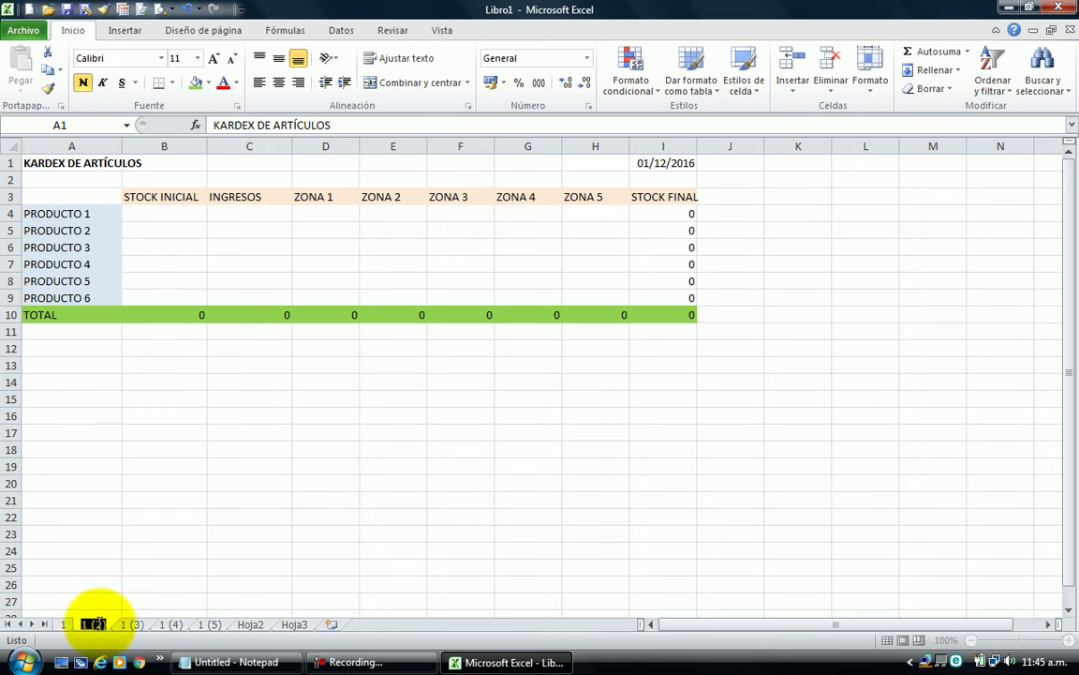
pyautogui.write('2')
pyautogui.doubleClick(115, 624)
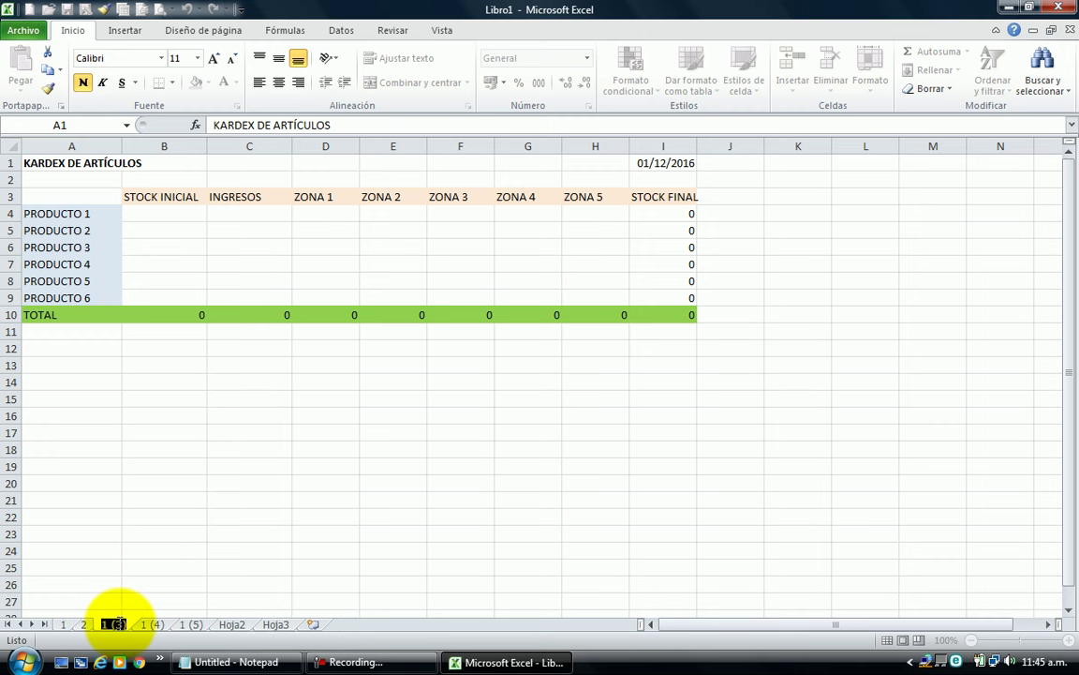
pyautogui.write('3')
pyautogui.doubleClick(134, 624)
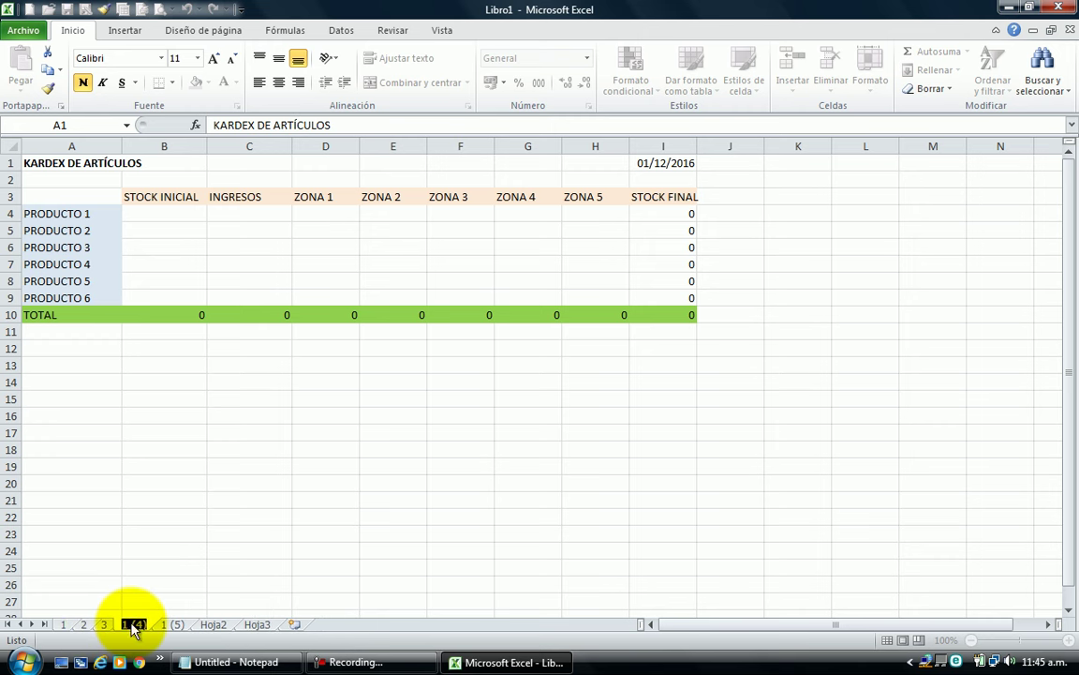
pyautogui.write('4')
pyautogui.doubleClick(153, 624)
pyautogui.write('5')
pyautogui.press('Return')
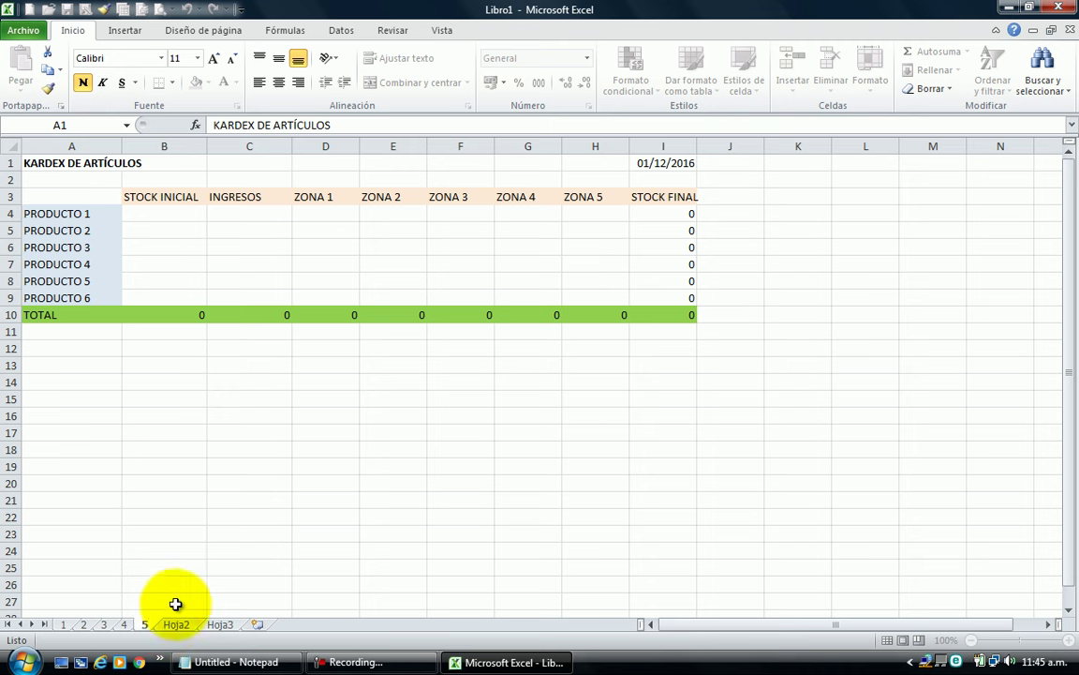
pyautogui.click(175, 602)
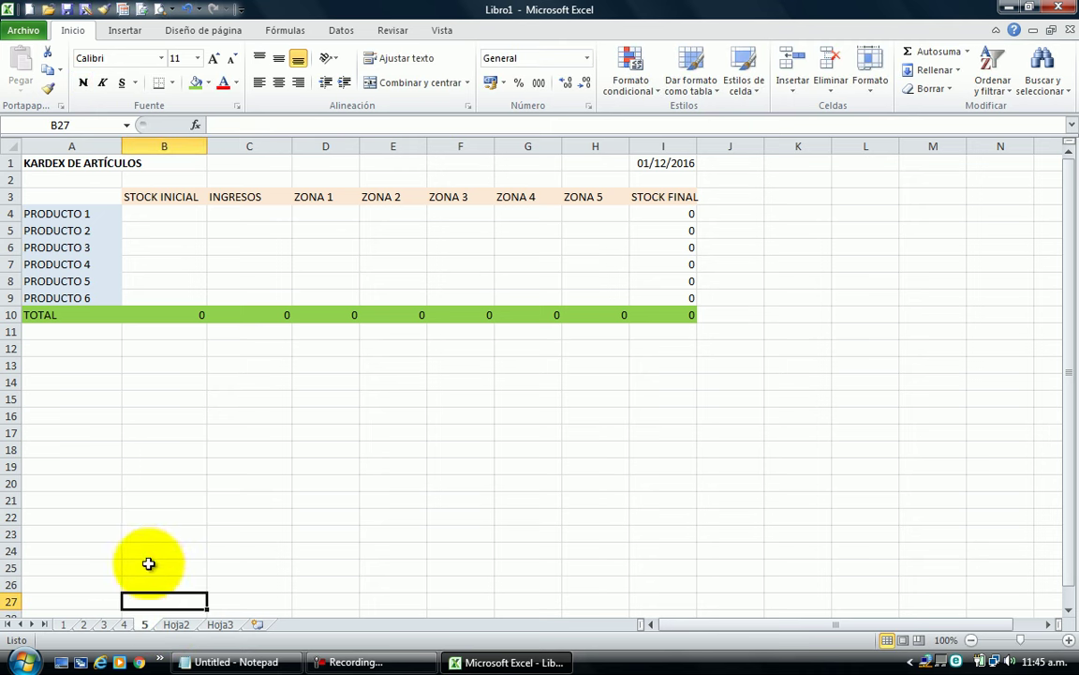
pyautogui.click(84, 624)
# On sheet 2, link STOCK INICIAL B4:B9 to sheet 1's STOCK FINAL (=+'1'!I4)
pyautogui.click(172, 216)
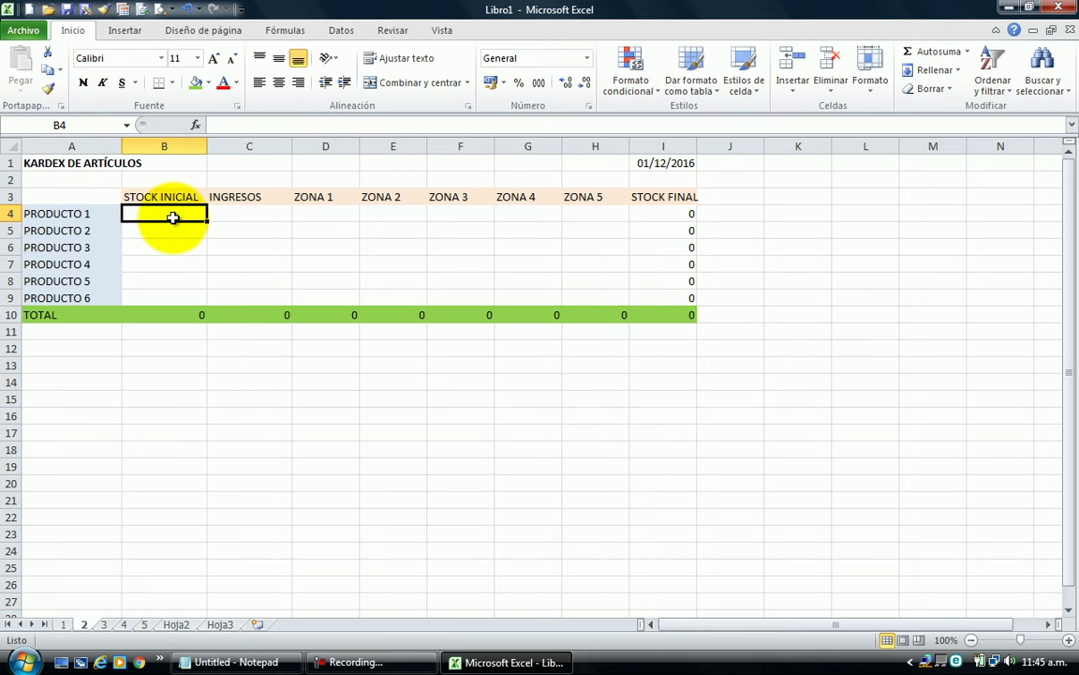
pyautogui.write('+')
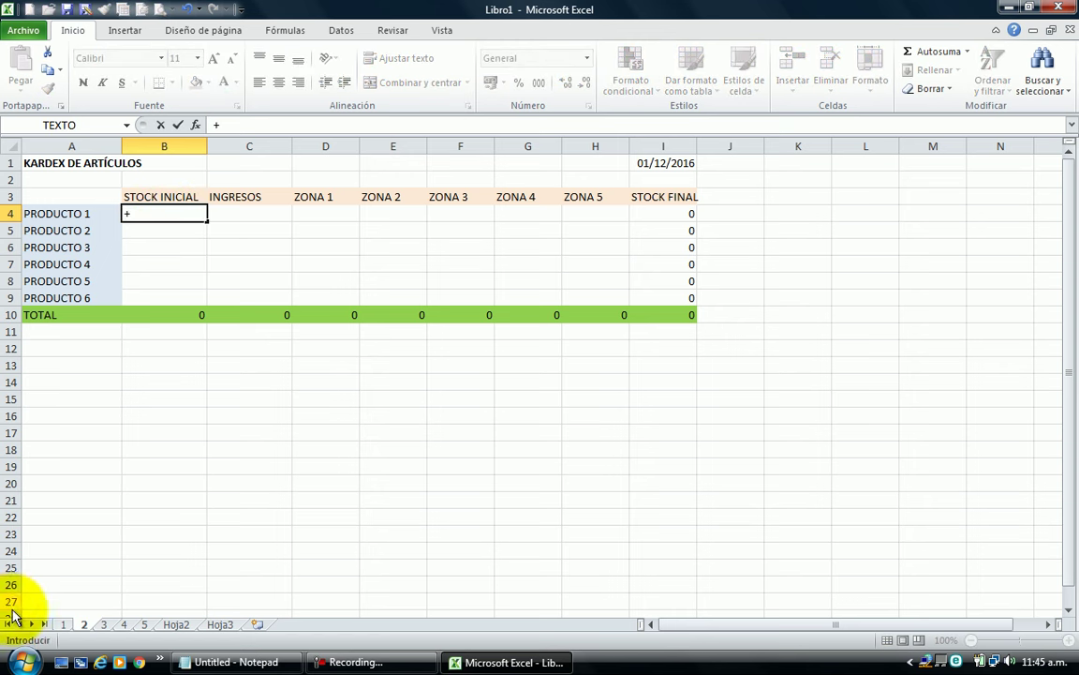
pyautogui.click(63, 624)
pyautogui.click(688, 216)
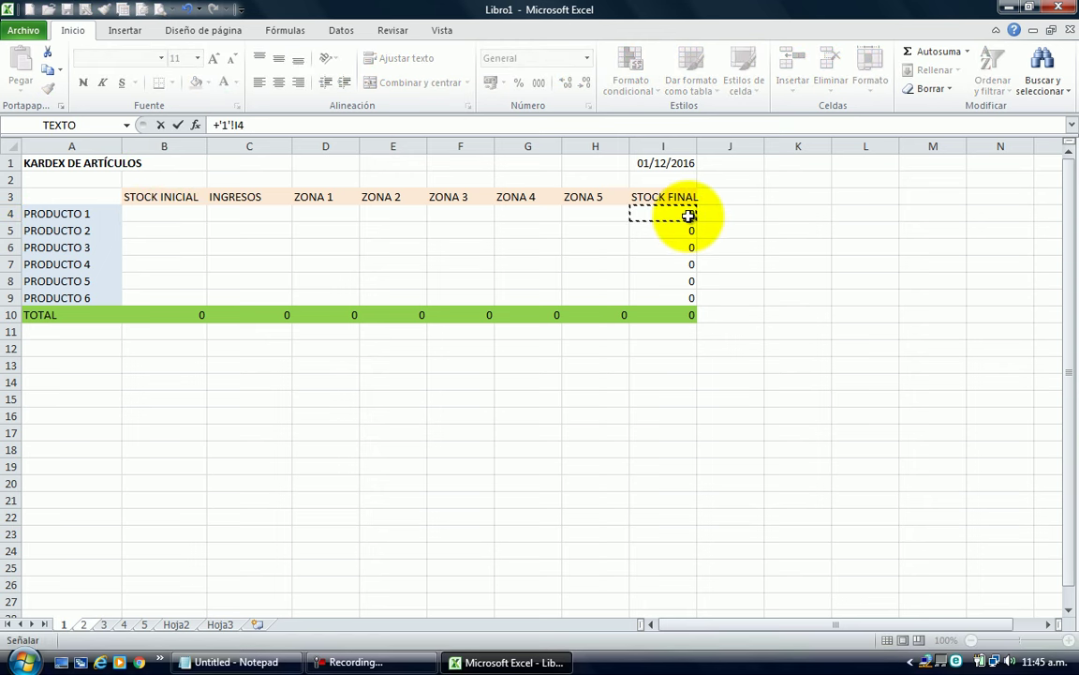
pyautogui.hotkey('ctrl', 'Return')
pyautogui.hotkey('ctrl', 'c')
pyautogui.press('Down')
pyautogui.hotkey('shift', 'Down')
pyautogui.hotkey('shift', 'Down')
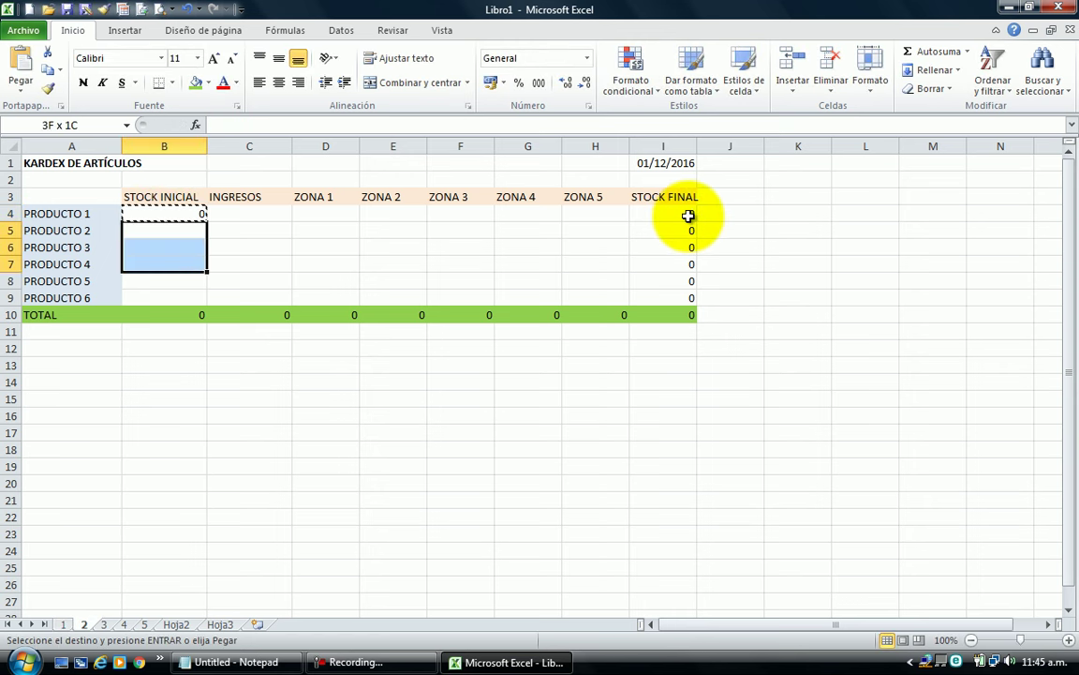
pyautogui.hotkey('shift', 'Down')
pyautogui.hotkey('shift', 'Down')
pyautogui.hotkey('ctrl', 'v')
# On sheet 3, link STOCK INICIAL B4:B9 to sheet 2's STOCK FINAL (=+'2'!I4)
pyautogui.hotkey('ctrl', 'pagedown')
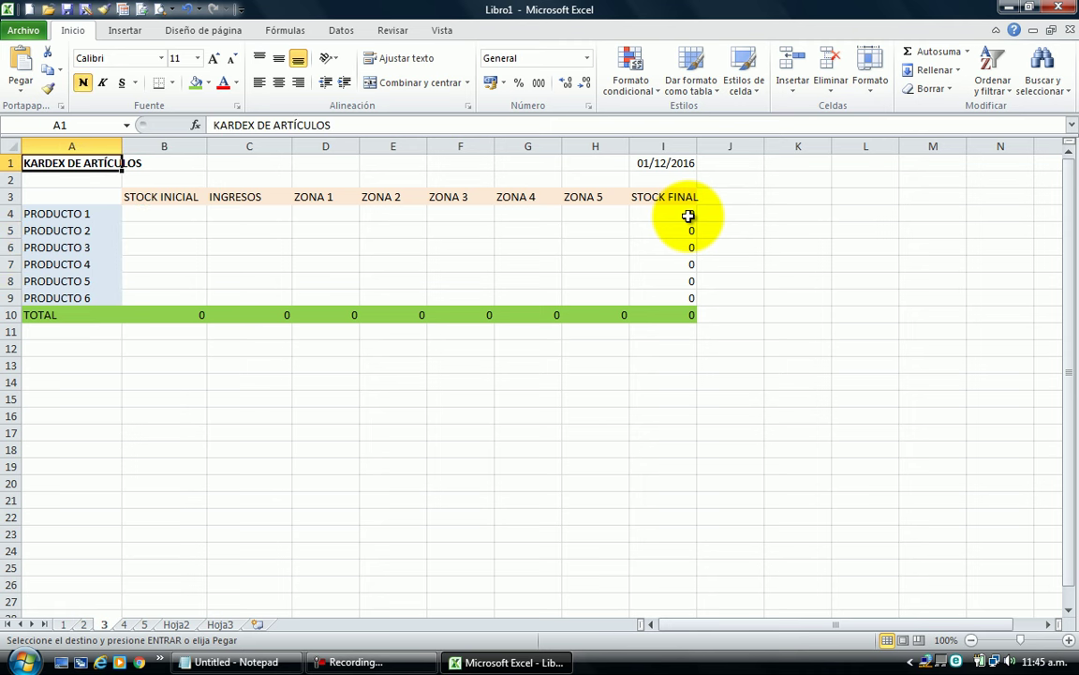
pyautogui.click(210, 213)
pyautogui.click(200, 213)
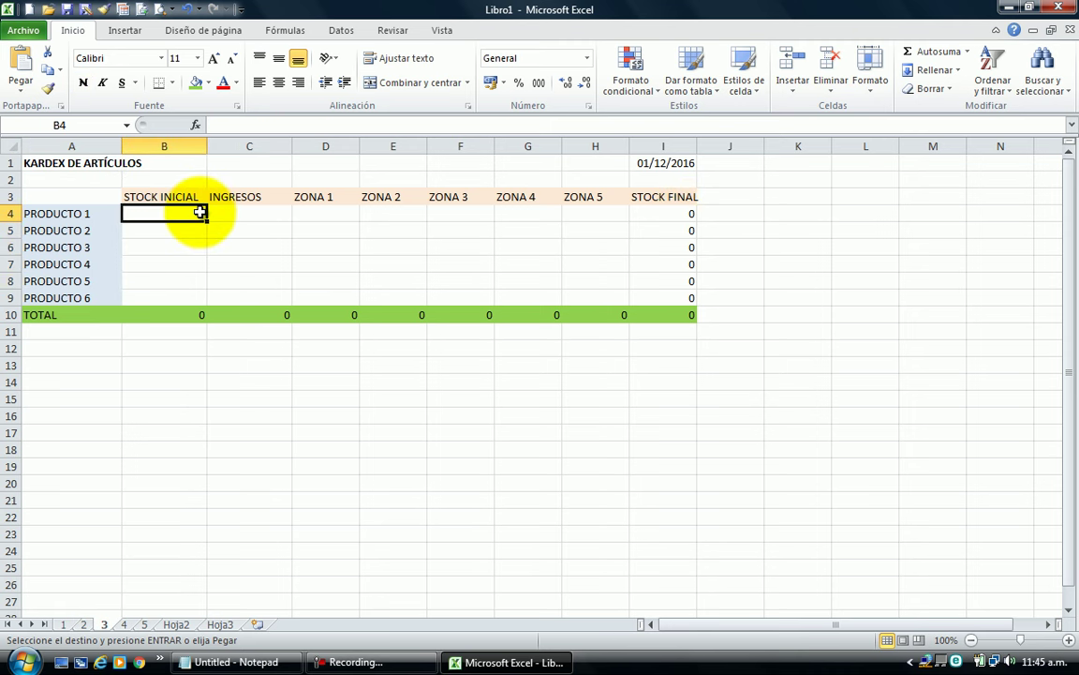
pyautogui.write('+')
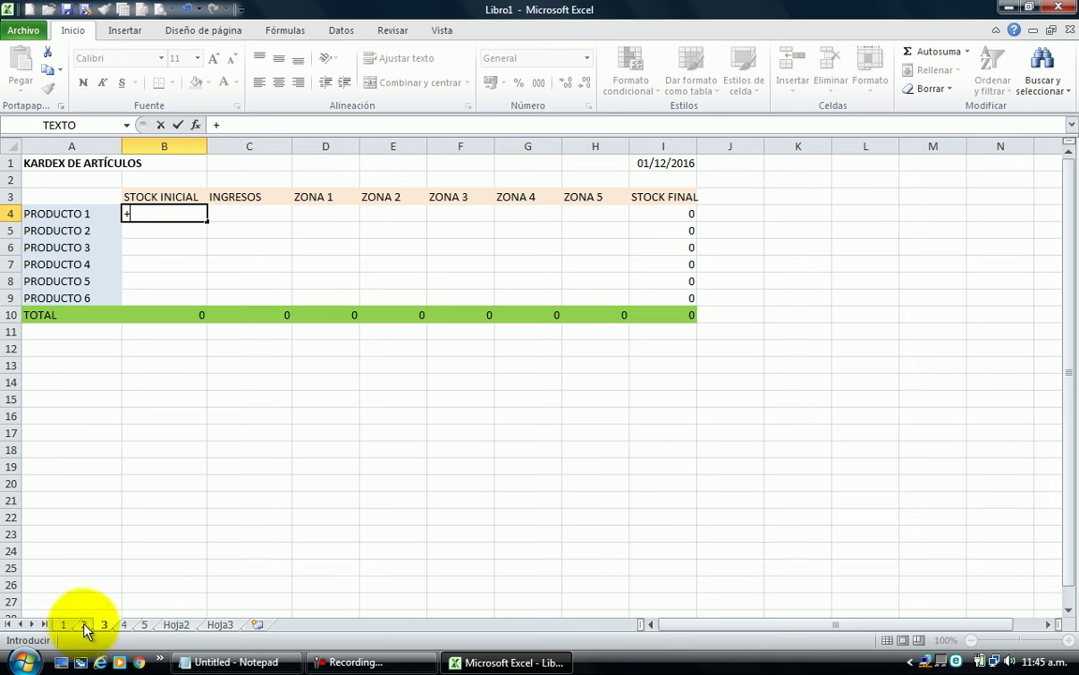
pyautogui.click(83, 623)
pyautogui.click(656, 212)
pyautogui.hotkey('ctrl', 'Return')
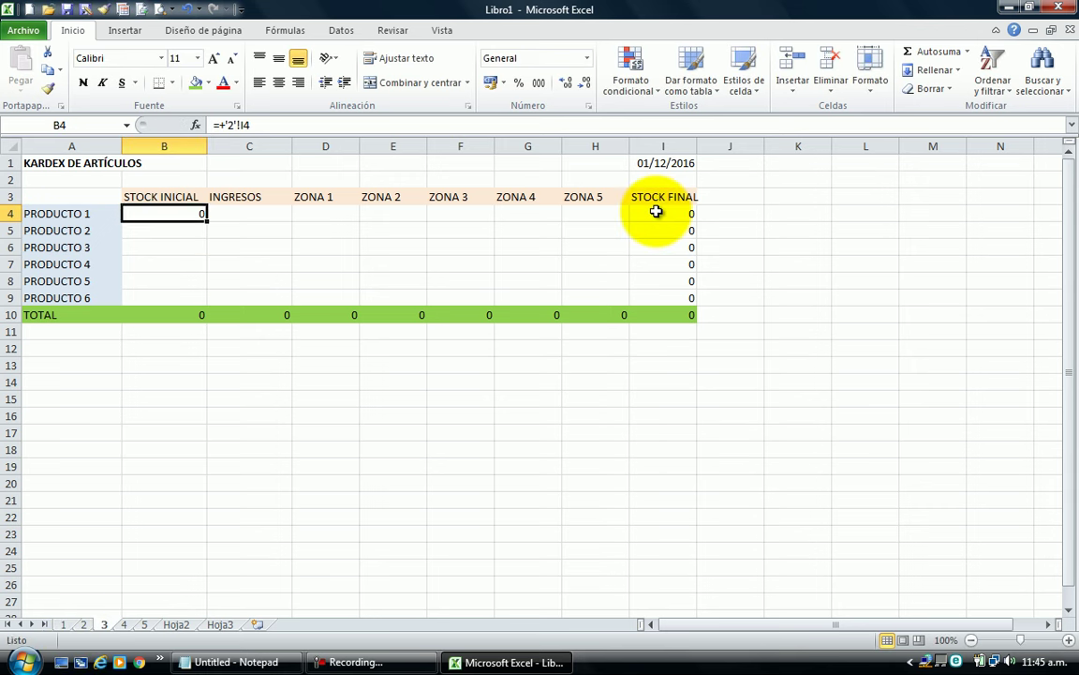
pyautogui.hotkey('ctrl', 'c')
pyautogui.press('Down')
pyautogui.hotkey('shift', 'Down')
pyautogui.hotkey('shift', 'Down')
pyautogui.hotkey('shift', 'Down')
pyautogui.hotkey('ctrl', 'v')
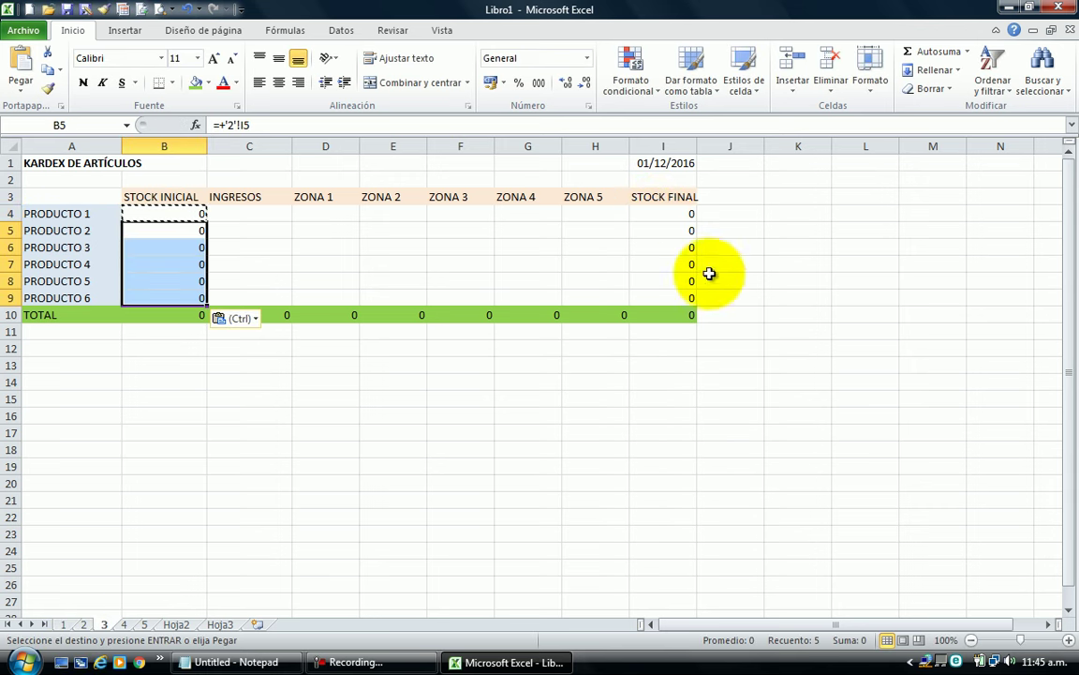
# On sheet 4, link STOCK INICIAL B4:B9 to sheet 3's STOCK FINAL (=+'3'!I4)
pyautogui.click(124, 623)
pyautogui.click(182, 217)
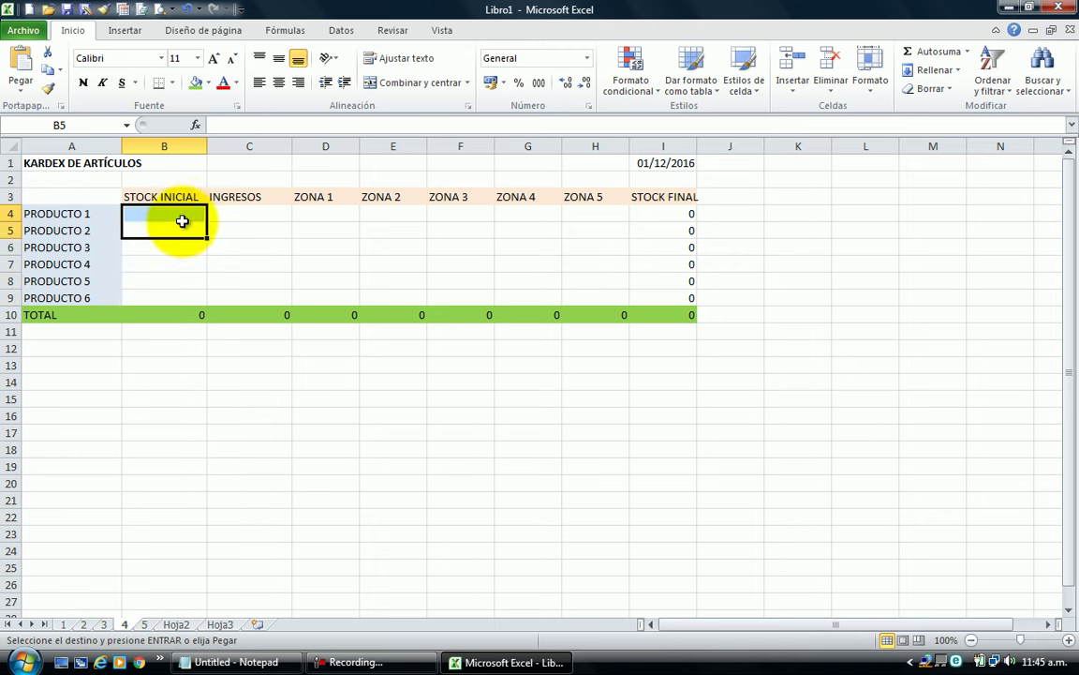
pyautogui.write('+')
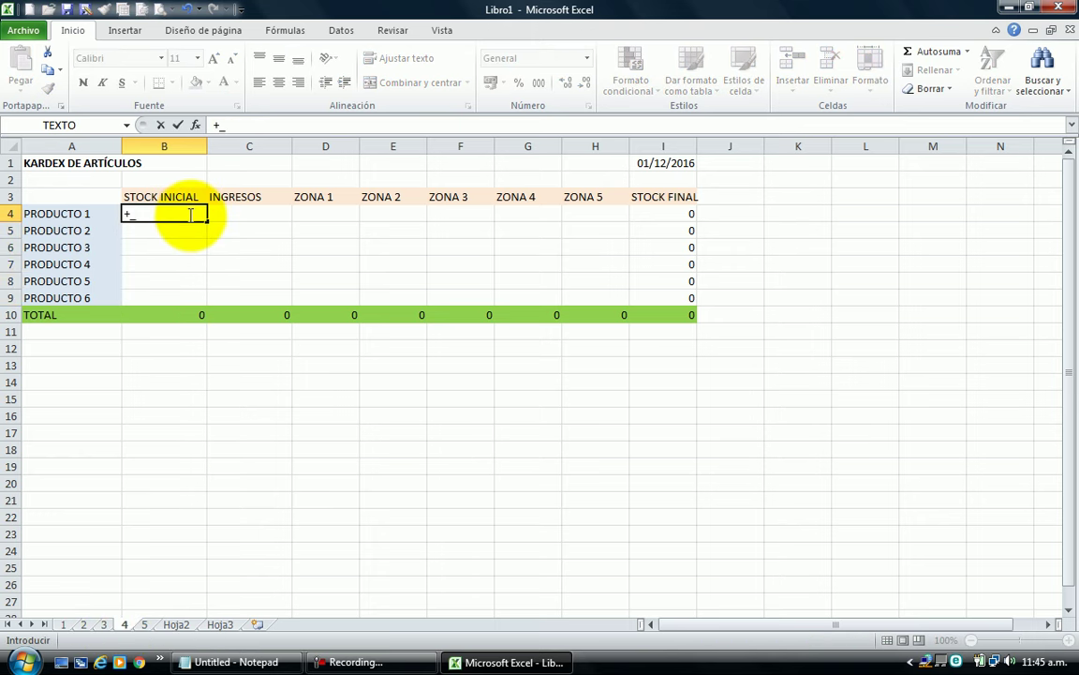
pyautogui.click(104, 624)
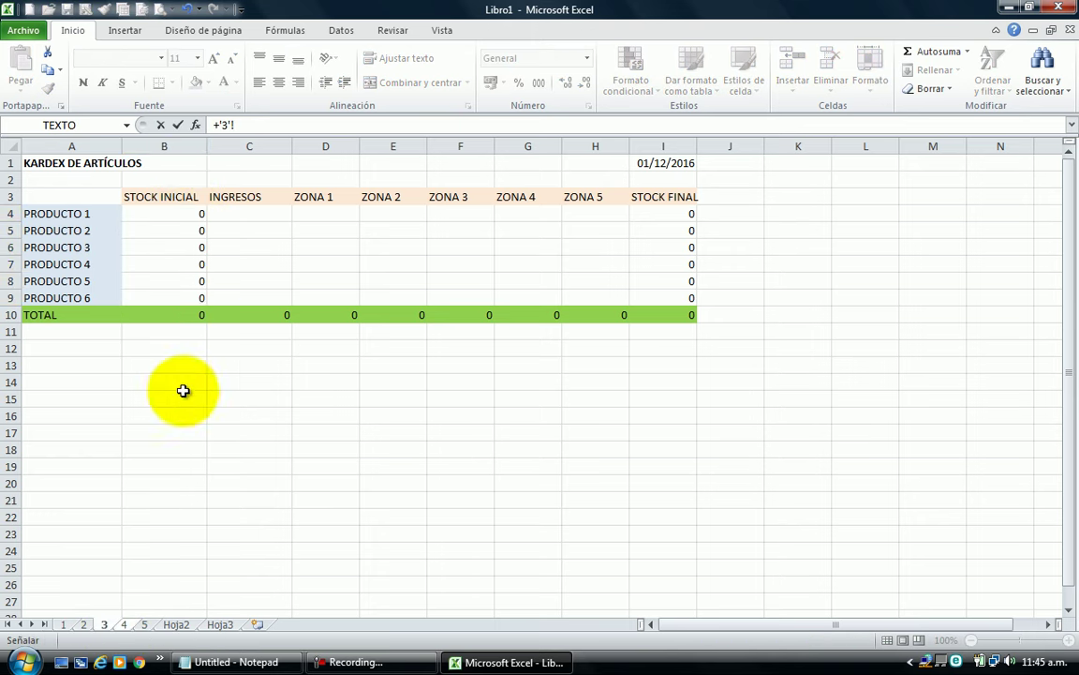
pyautogui.click(645, 214)
pyautogui.press('Return')
pyautogui.press('Up')
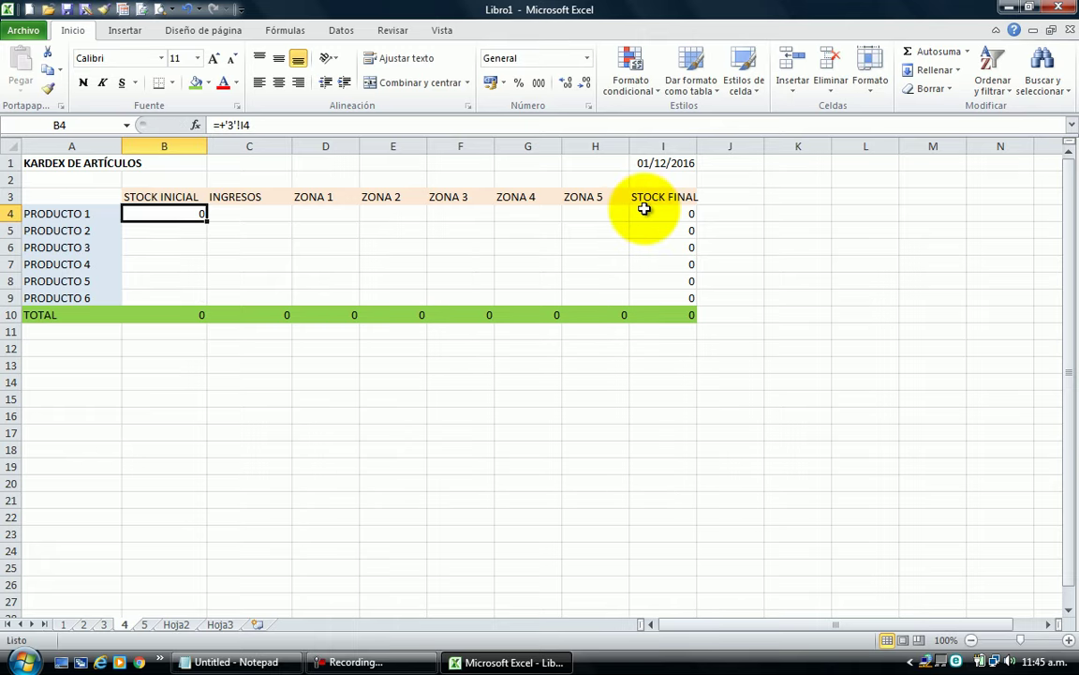
pyautogui.hotkey('ctrl', 'c')
pyautogui.press('Down')
pyautogui.hotkey('shift', 'Down')
pyautogui.hotkey('shift', 'Down')
pyautogui.hotkey('shift', 'Down')
pyautogui.hotkey('shift', 'Down')
pyautogui.hotkey('ctrl', 'v')
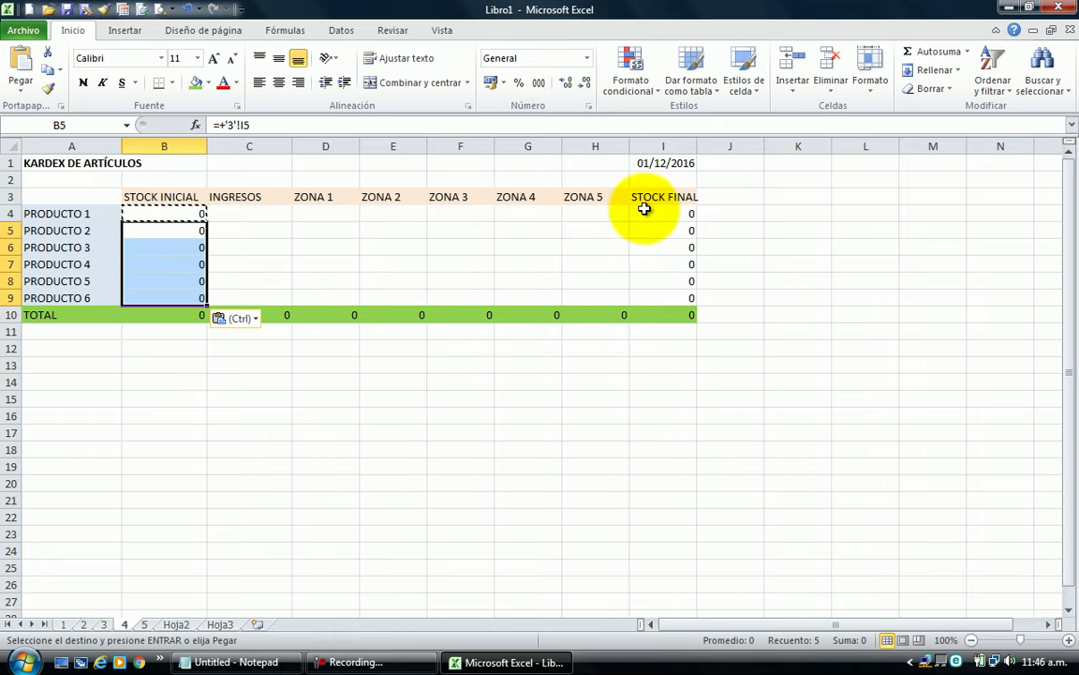
# On sheet 5, link STOCK INICIAL B4:B9 to sheet 4's STOCK FINAL (=+'4'!I4)
pyautogui.hotkey('ctrl', 'pagedown')
pyautogui.click(171, 213)
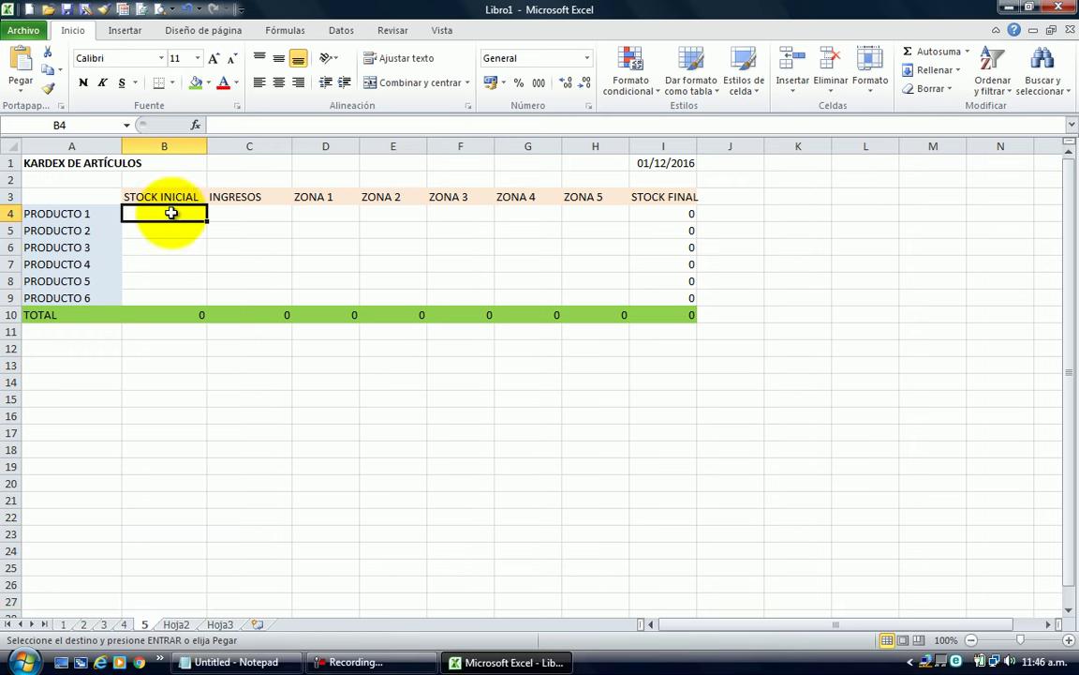
pyautogui.write('+')
pyautogui.click(124, 624)
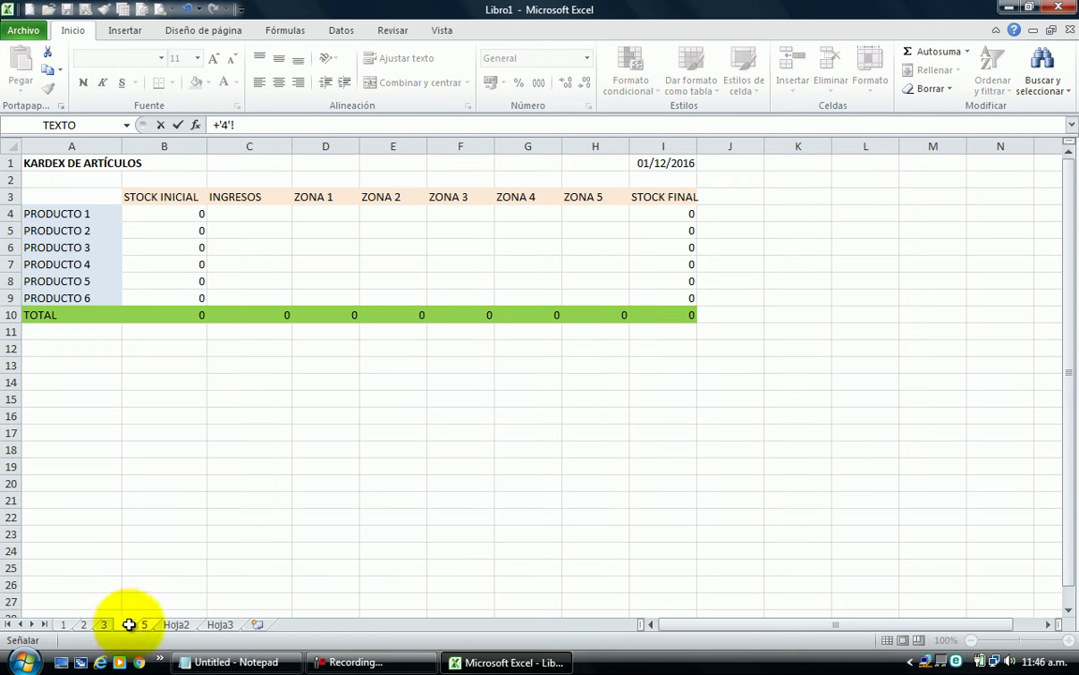
pyautogui.click(660, 212)
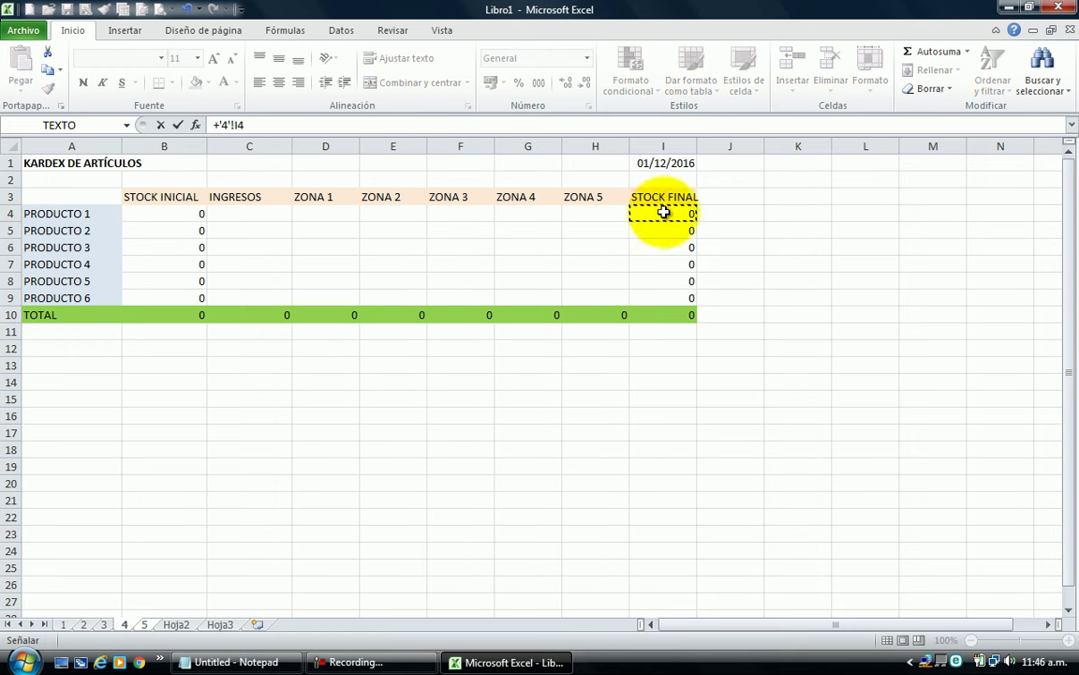
pyautogui.hotkey('ctrl', 'Return')
pyautogui.hotkey('ctrl', 'c')
pyautogui.press('Down')
pyautogui.hotkey('shift', 'Down')
pyautogui.hotkey('shift', 'Down')
pyautogui.hotkey('shift', 'Down')
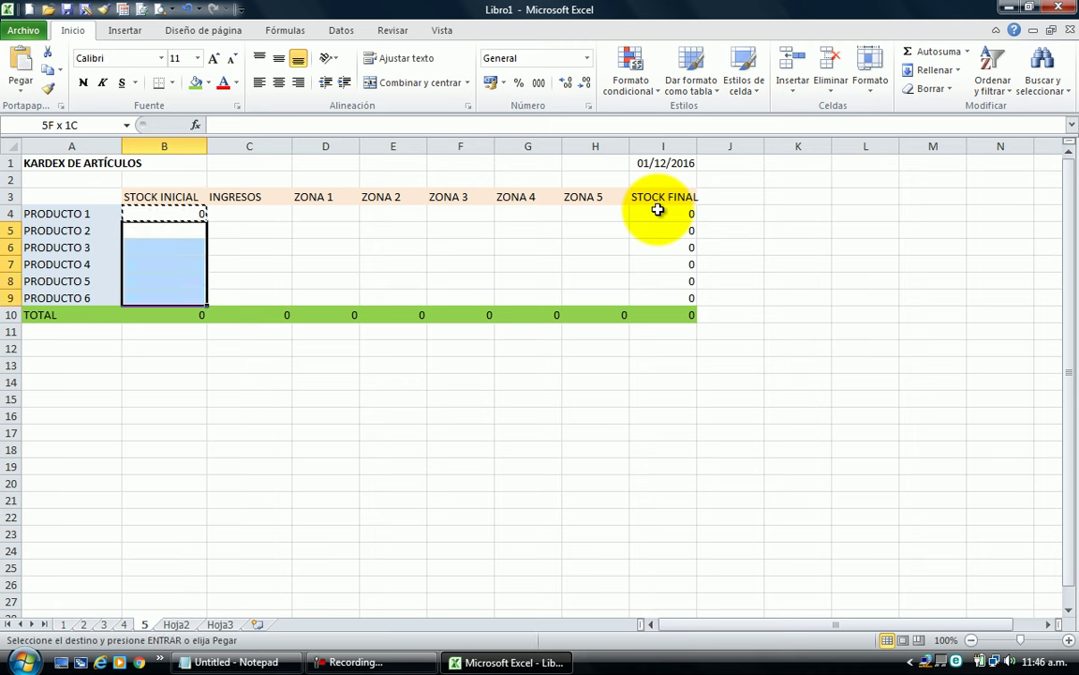
pyautogui.hotkey('ctrl', 'v')
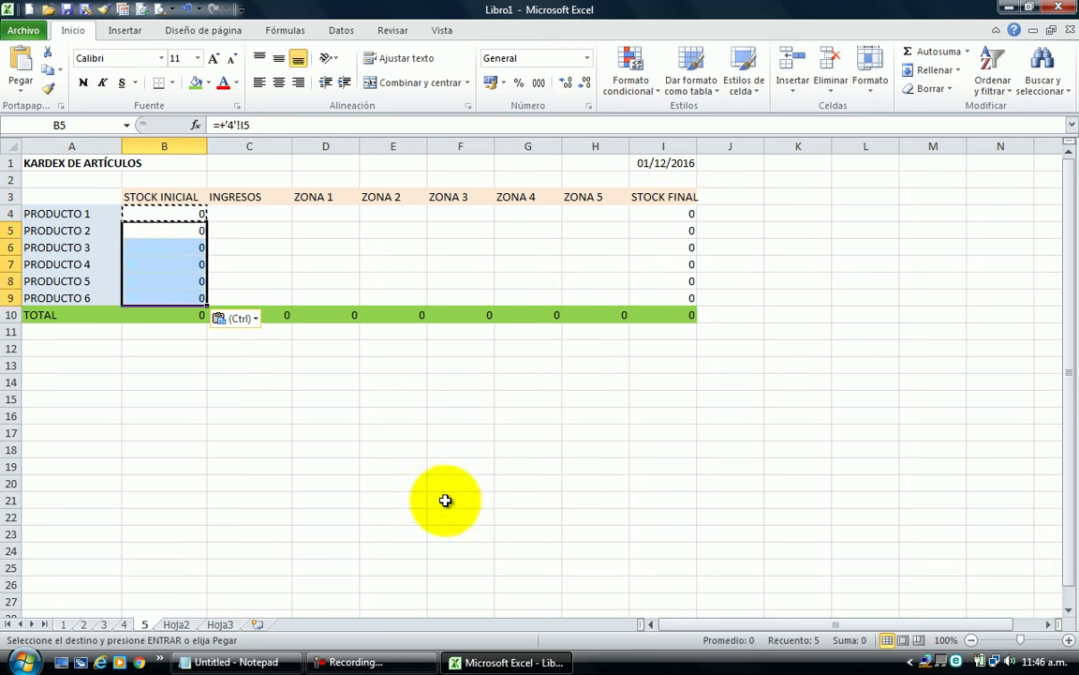
pyautogui.click(386, 450)
pyautogui.click(216, 381)
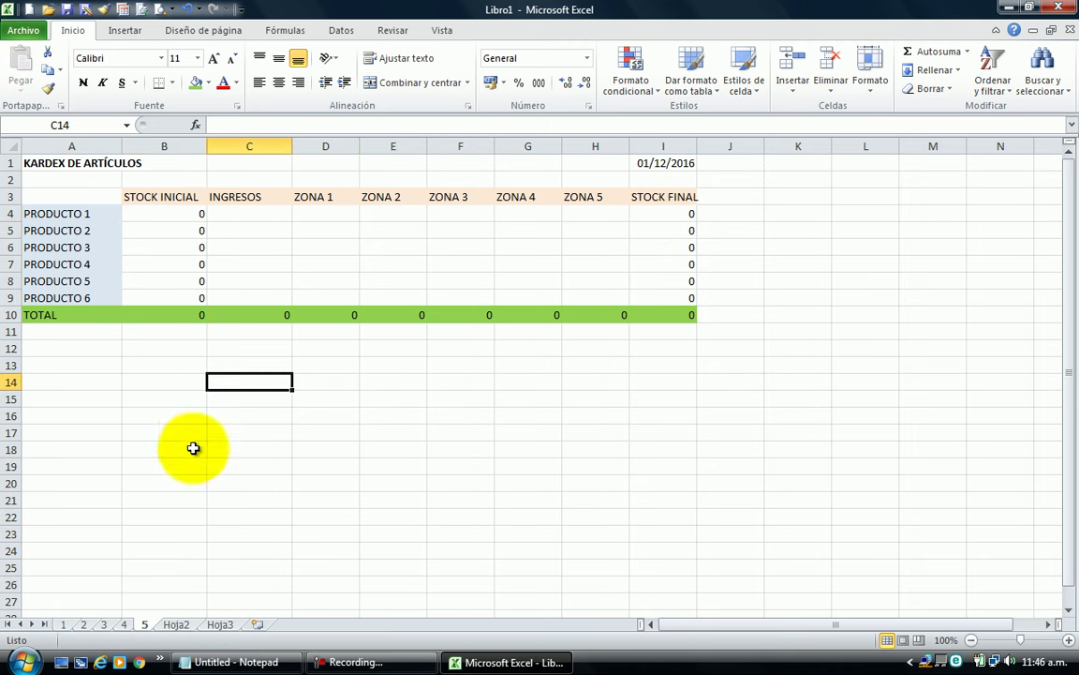
pyautogui.click(64, 624)
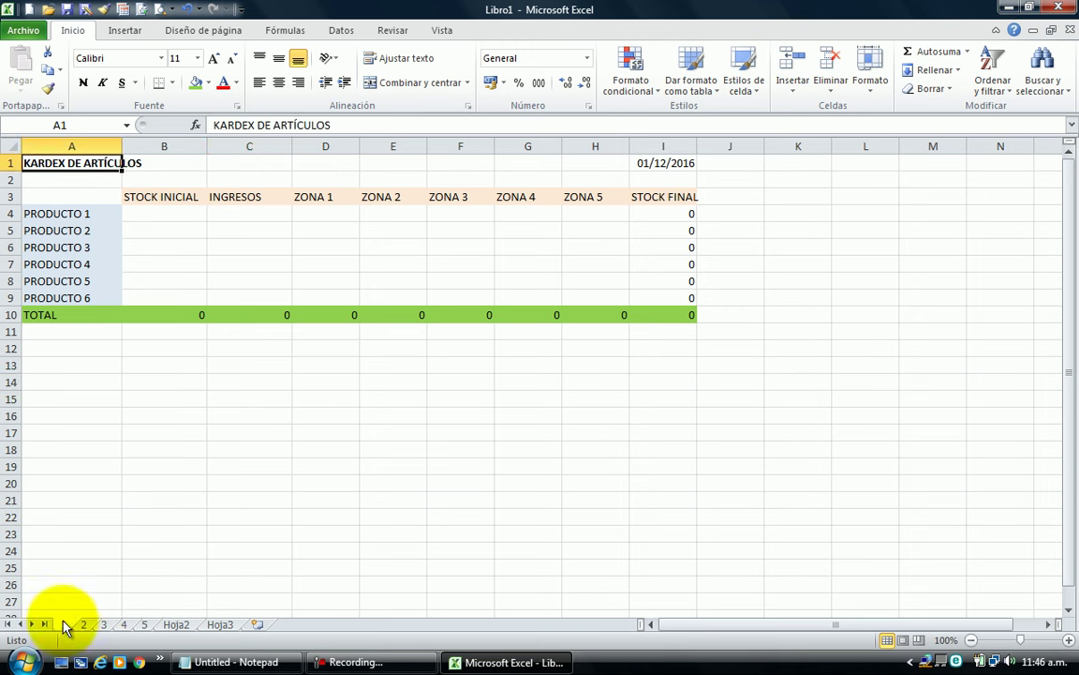
# Enter initial stock 200, 1000, 300, 1500, 4500 and 50 in B4:B9
pyautogui.click(190, 212)
pyautogui.write('200')
pyautogui.press('Return')
pyautogui.write('1')
pyautogui.press('Return')
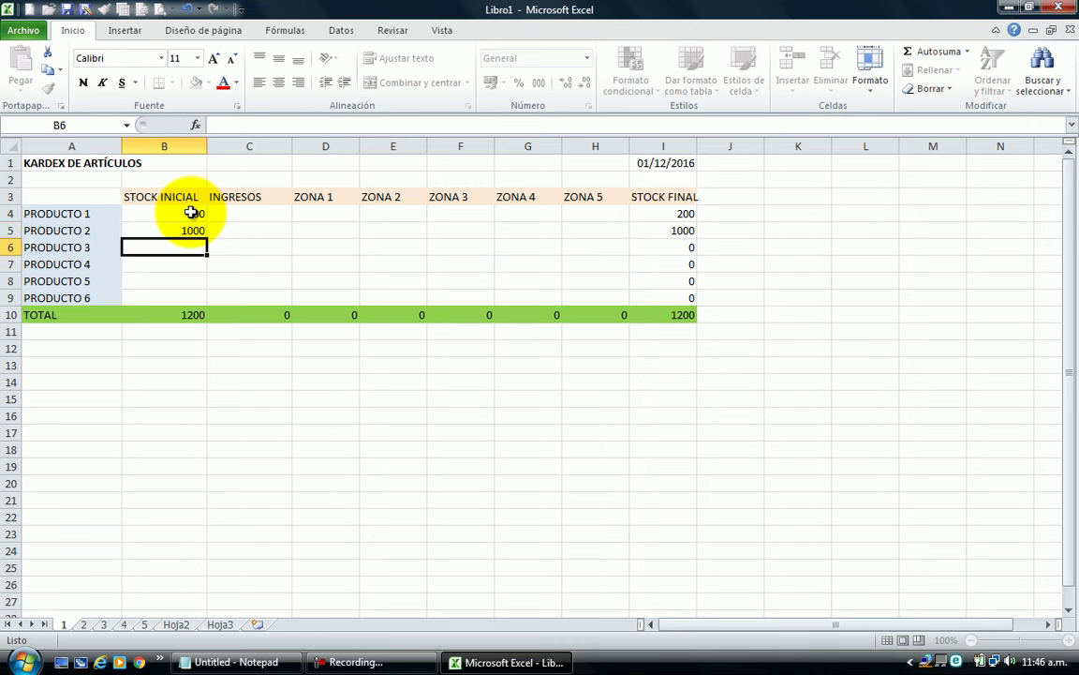
pyautogui.write('300')
pyautogui.press('Return')
pyautogui.write('1500')
pyautogui.press('Return')
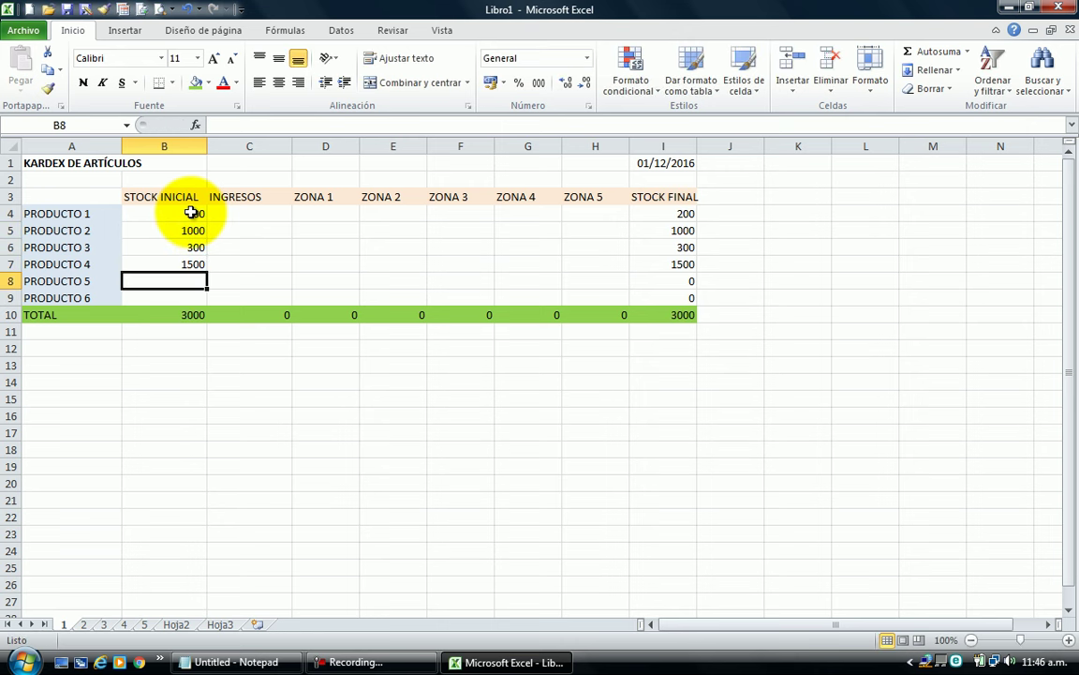
pyautogui.write('4500')
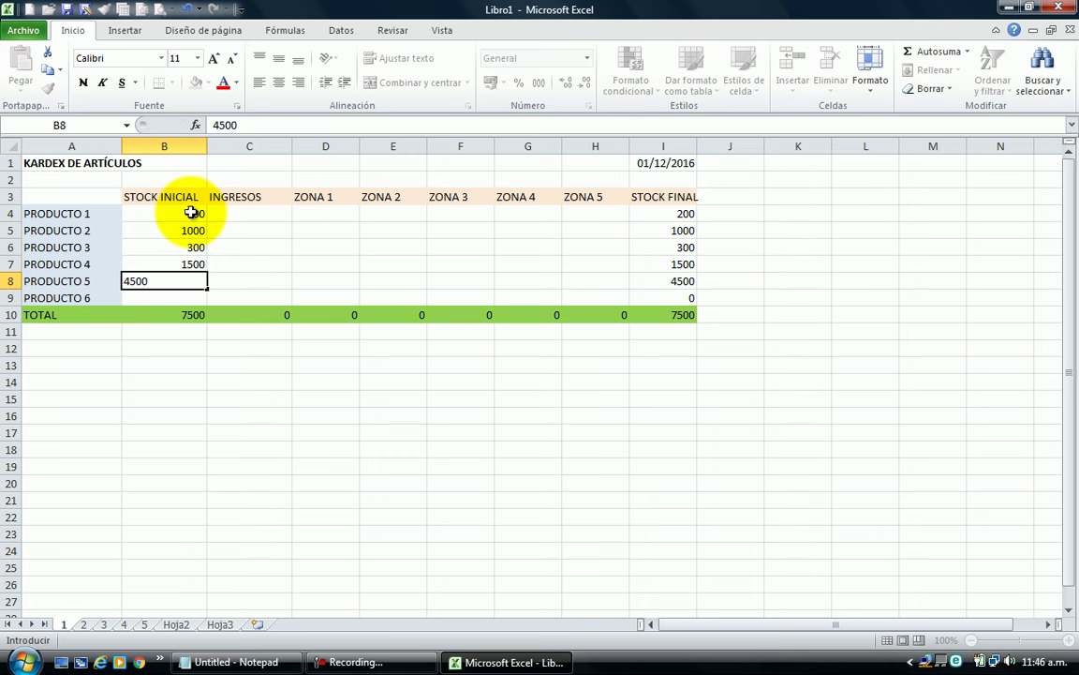
pyautogui.press('Return')
pyautogui.write('50')
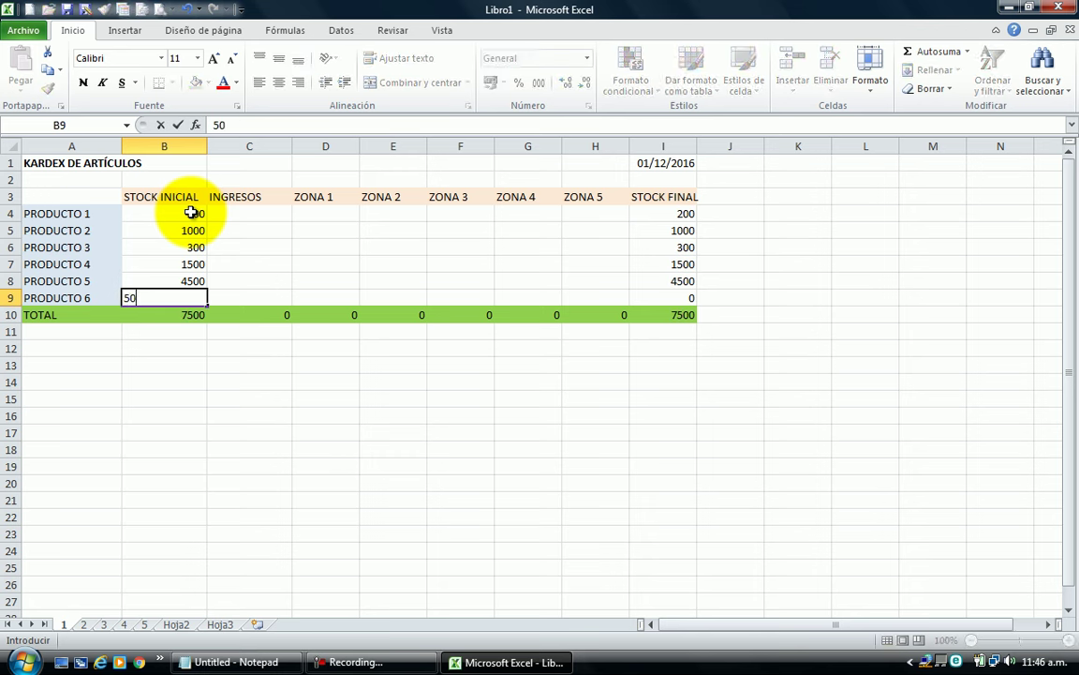
pyautogui.press('Return')
# Enter ingresos of 10 for PRODUCTO 1, 1000 for PRODUCTO 4 and 1500 for PRODUCTO 6
pyautogui.press('Right')
pyautogui.press('Up')
pyautogui.press('Up')
pyautogui.press('Up')
pyautogui.press('Up')
pyautogui.press('Up')
pyautogui.press('Up')
pyautogui.write('10')
pyautogui.press('Down')
pyautogui.press('Down')
pyautogui.press('Down')
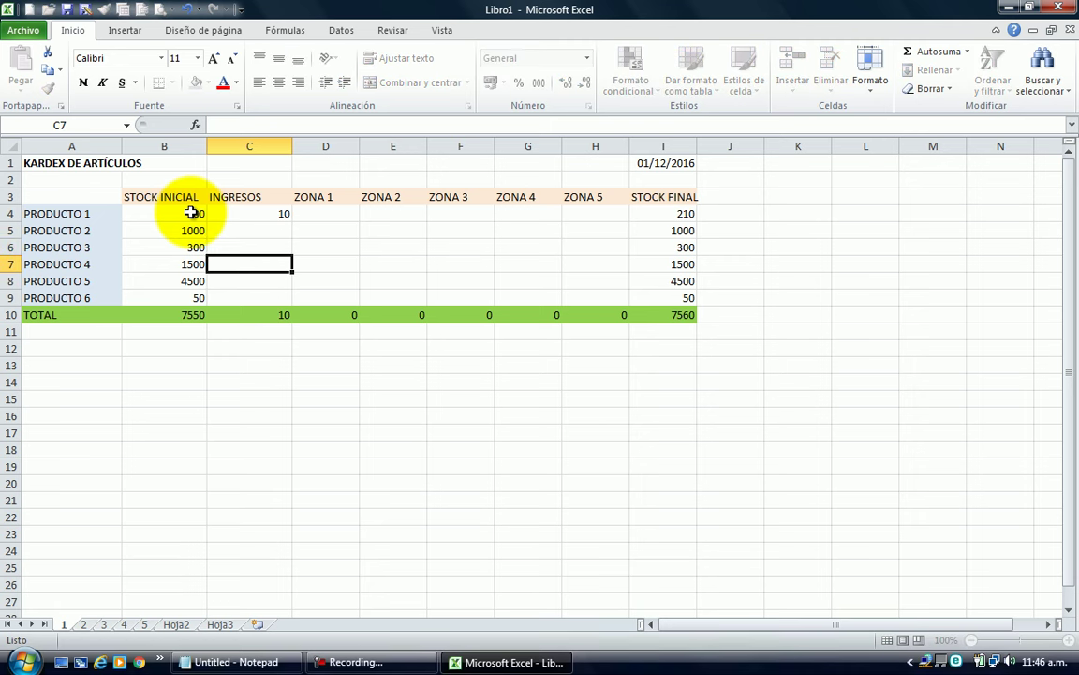
pyautogui.write('10')
pyautogui.press('Return')
pyautogui.press('Down')
pyautogui.write('1')
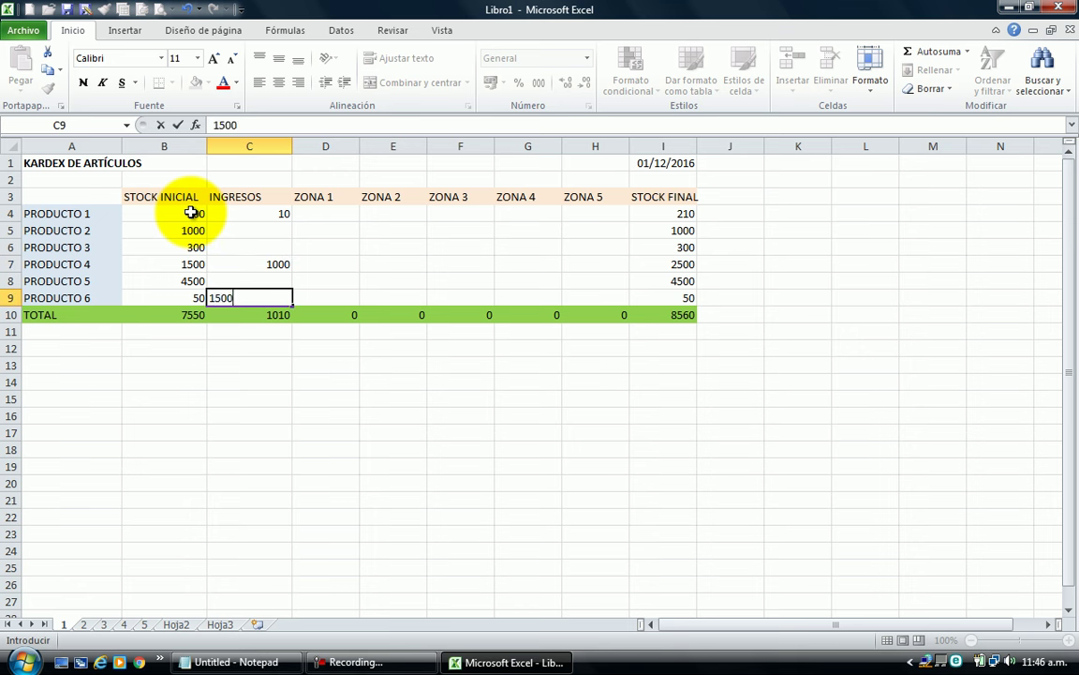
pyautogui.press('Return')
# Enter zone outflows: 100 in ZONA 1 (PRODUCTO 1), 100 in ZONA 3 (PRODUCTO 4), 10 in ZONA 4 (PRODUCTO 2)
pyautogui.press('Up')
pyautogui.press('Right')
pyautogui.press('Right')
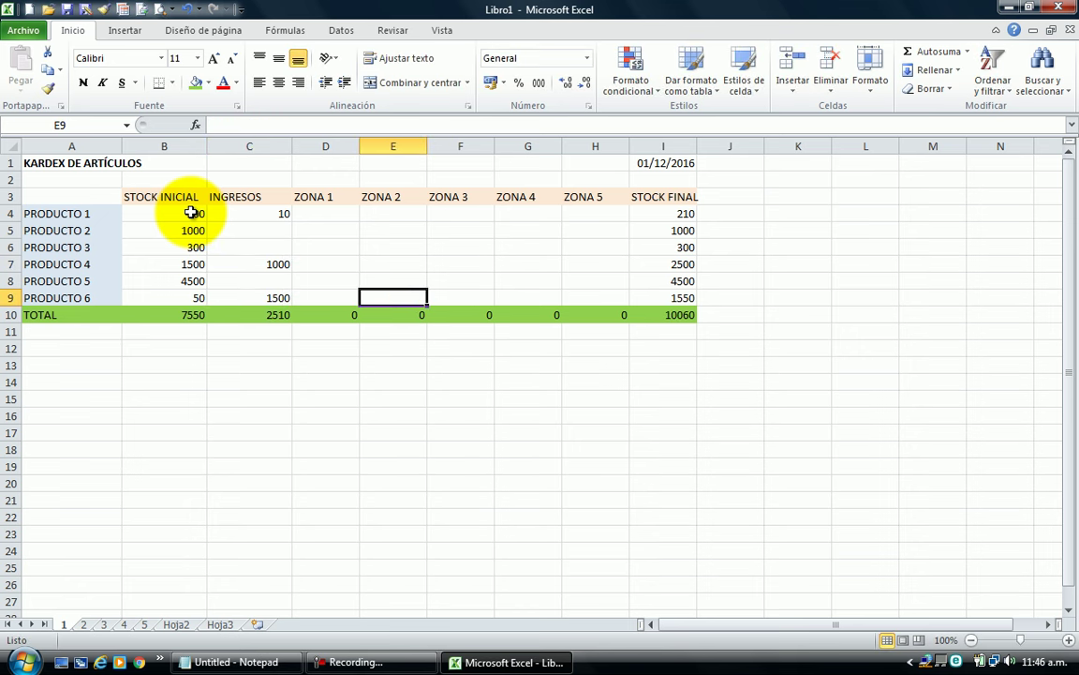
pyautogui.press('Up')
pyautogui.press('Up')
pyautogui.press('Up')
pyautogui.press('Up')
pyautogui.press('Left')
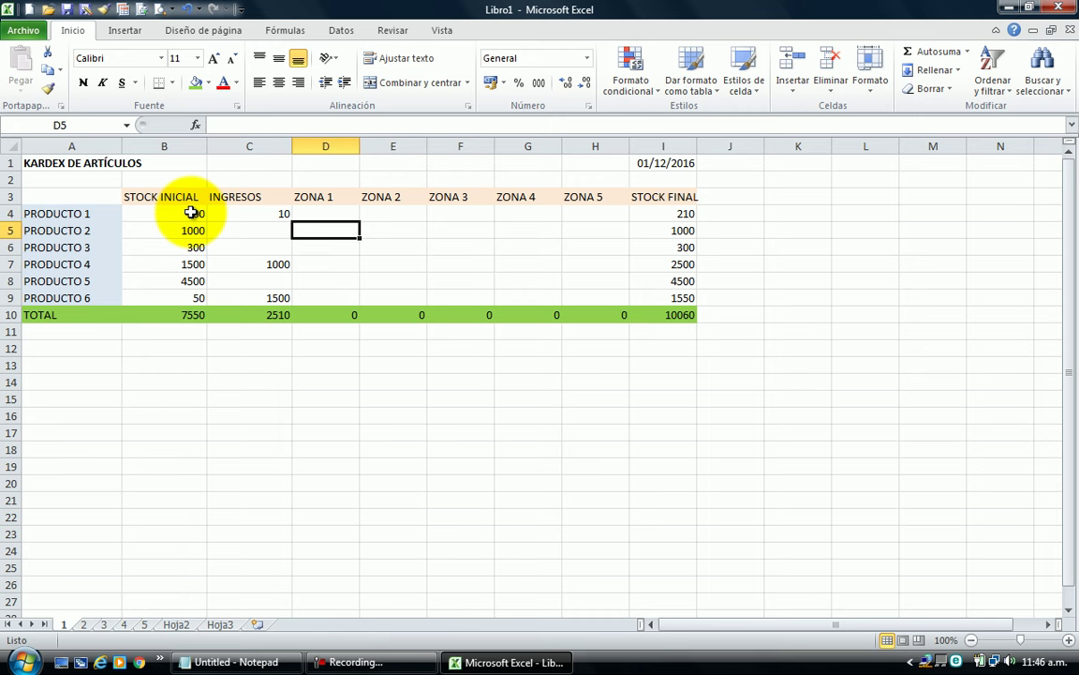
pyautogui.press('Right')
pyautogui.press('Left')
pyautogui.press('Up')
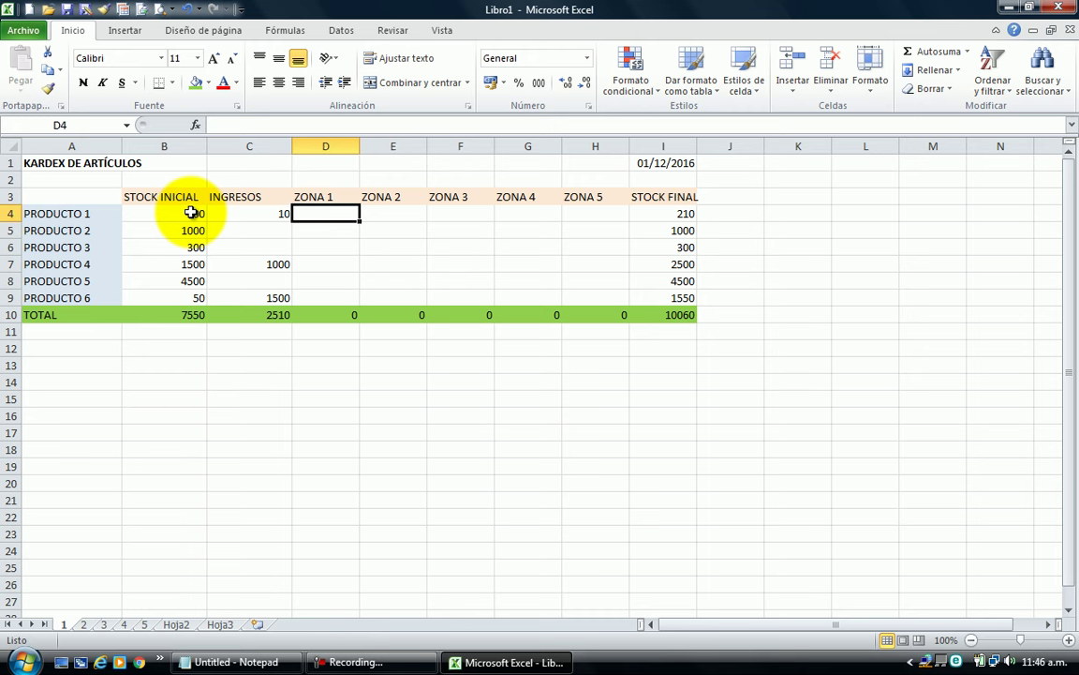
pyautogui.write('100')
pyautogui.press('Return')
pyautogui.press('Down')
pyautogui.press('Down')
pyautogui.press('Right')
pyautogui.press('Right')
pyautogui.write('1')
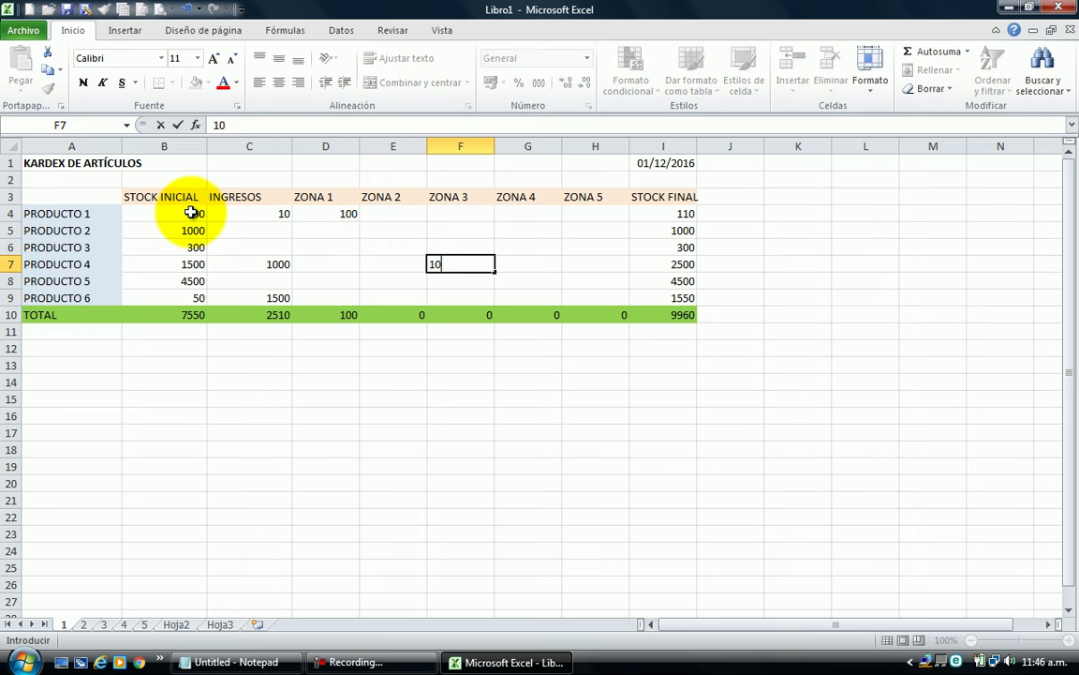
pyautogui.write('0')
pyautogui.press('Return')
pyautogui.press('Up')
pyautogui.press('Right')
pyautogui.press('Up')
pyautogui.press('Up')
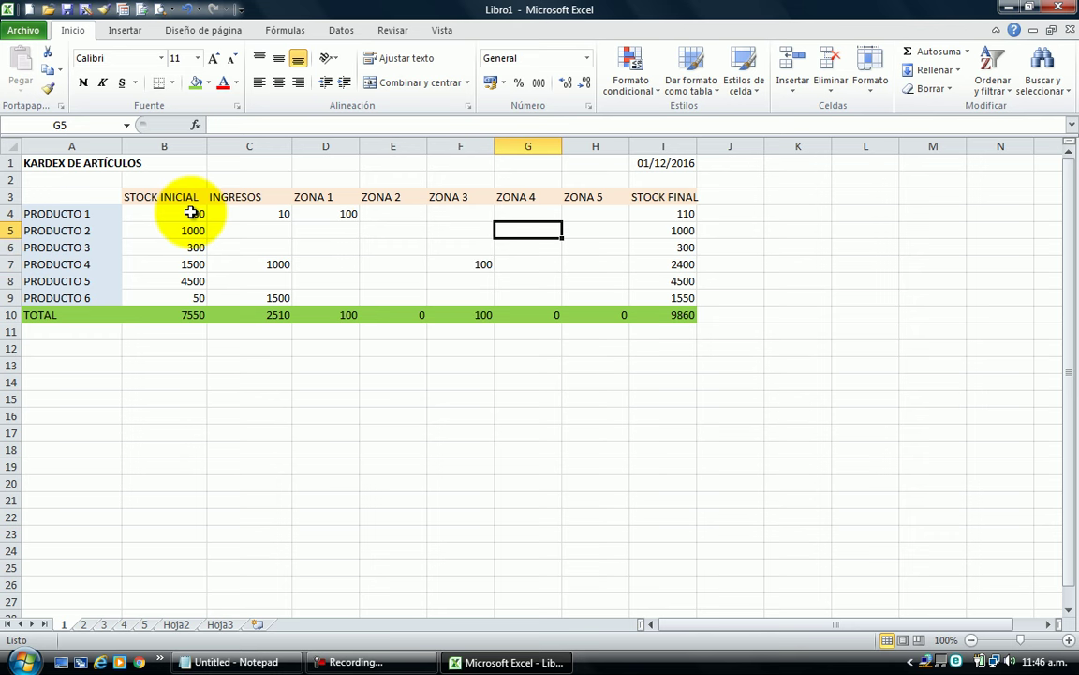
pyautogui.write('10')
pyautogui.press('Return')
pyautogui.press('Right')
pyautogui.press('Down')
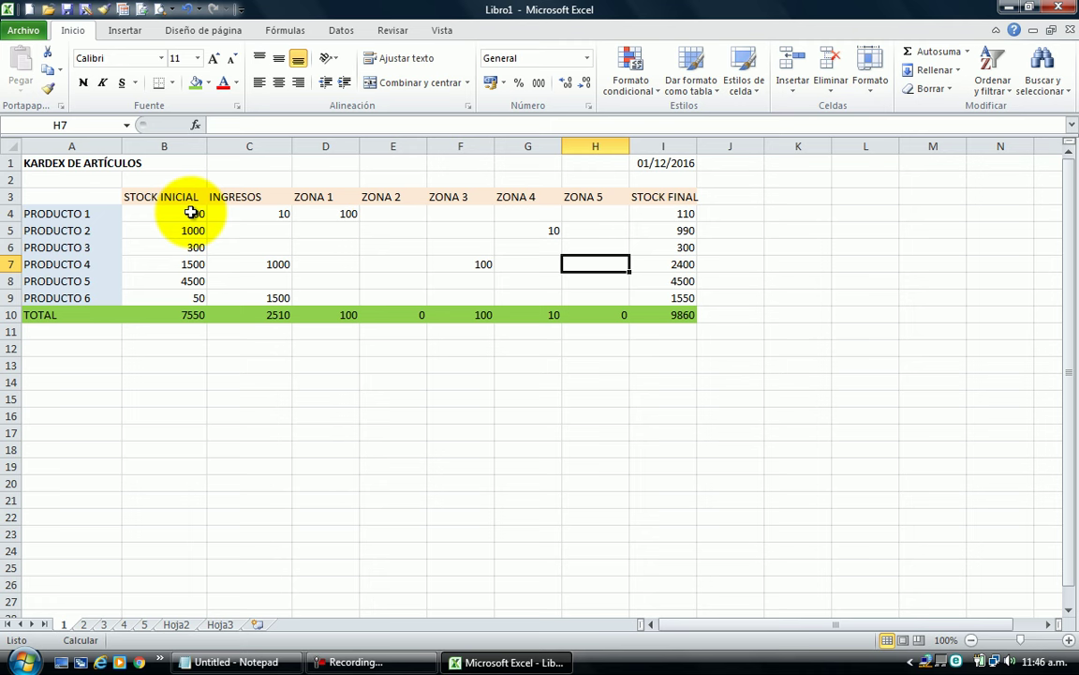
# Enter 30 in ZONA 5 for PRODUCTO 4, then 20 in ZONA 1 for PRODUCTO 4 on sheet 2
pyautogui.write('30')
pyautogui.press('Return')
pyautogui.hotkey('ctrl', 'pagedown')
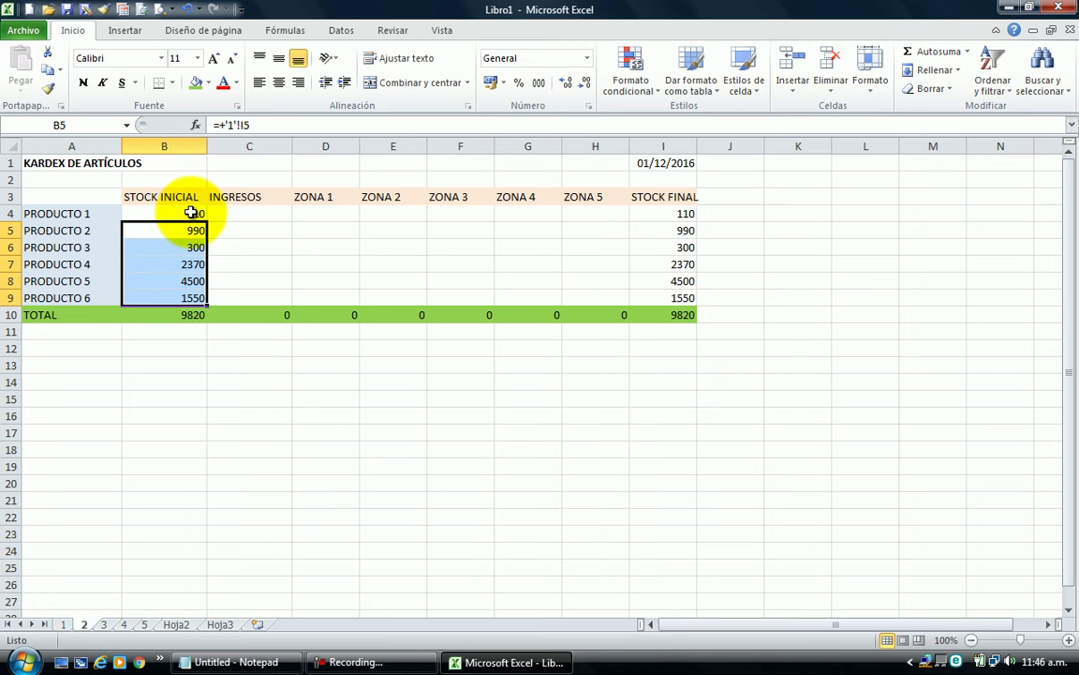
pyautogui.press('Down')
pyautogui.press('Down')
pyautogui.press('Right')
pyautogui.press('Right')
pyautogui.press('Right')
pyautogui.click(337, 263)
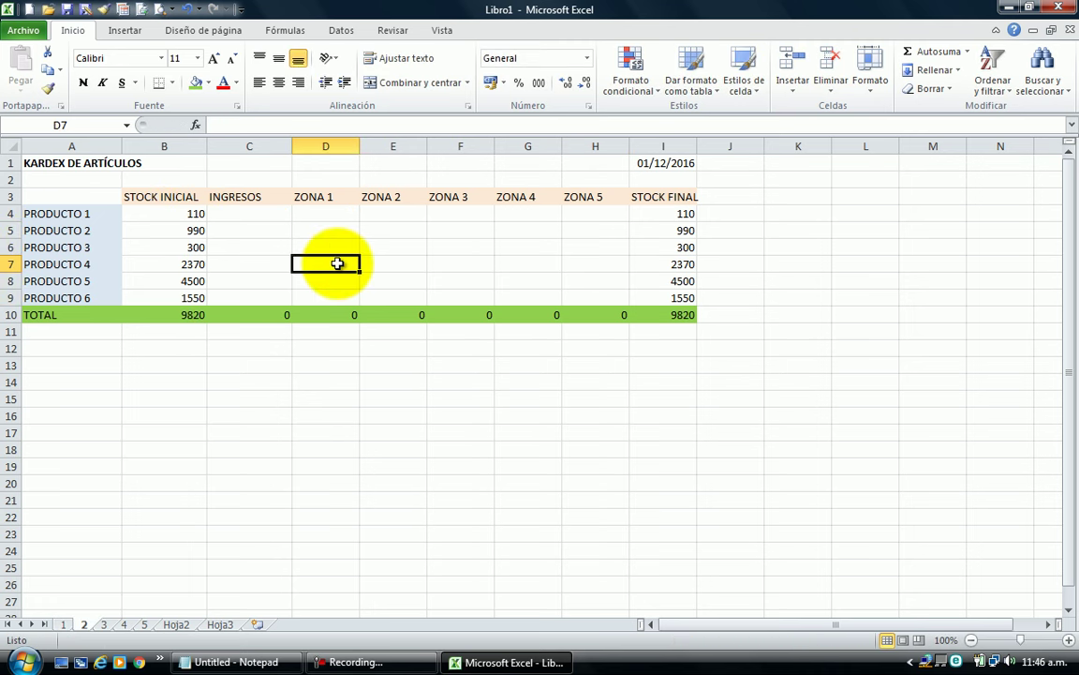
pyautogui.write('20')
pyautogui.press('Return')
pyautogui.press('Up')
# On sheet 2, enter PRODUCTO 2's ZONA 3 value, correcting F5 back to 10
pyautogui.press('Right')
pyautogui.press('Right')
pyautogui.press('Up')
pyautogui.press('Up')
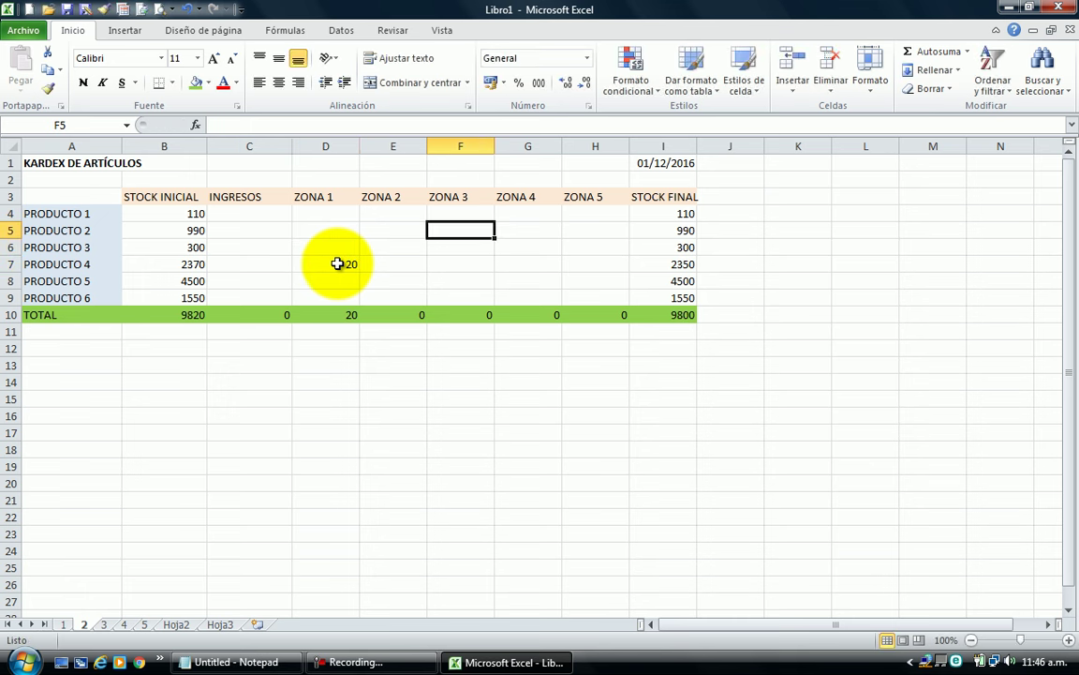
pyautogui.write('1000')
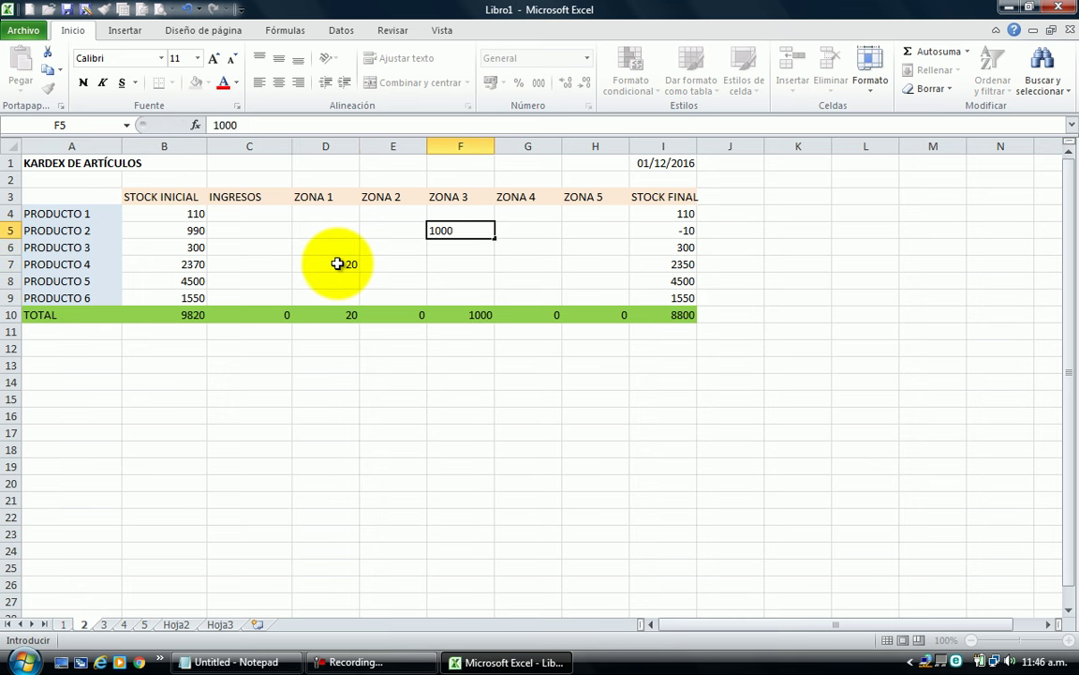
pyautogui.press('Return')
pyautogui.press('Up')
pyautogui.press('Up')
pyautogui.press('Down')
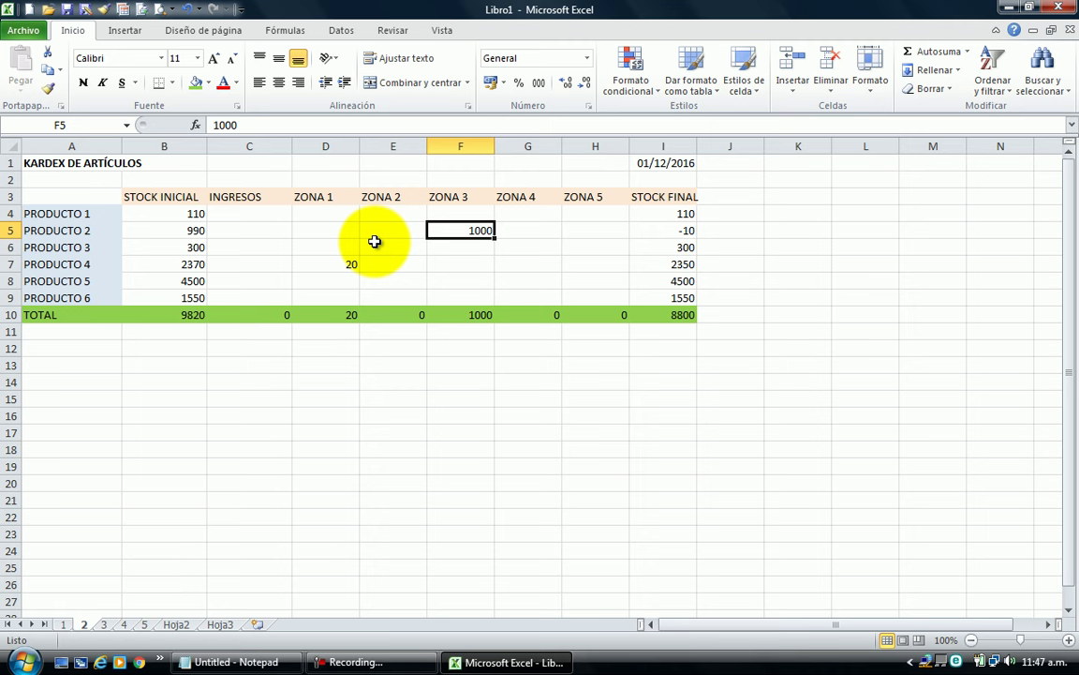
pyautogui.hotkey('ctrl', 'z')
# On sheet 3, enter 10 in ZONA 2 for PRODUCTO 3 and 300 in ZONA 3 for PRODUCTO 5
pyautogui.hotkey('ctrl', 'pagedown')
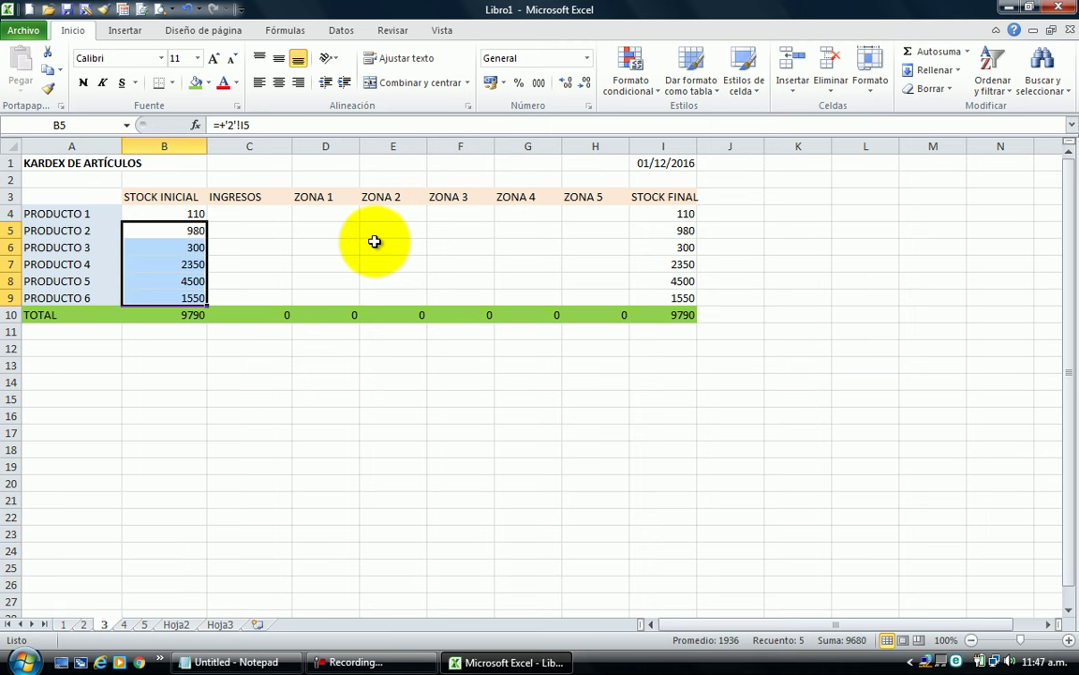
pyautogui.click(374, 242)
pyautogui.write('10')
pyautogui.press('Return')
pyautogui.click(473, 279)
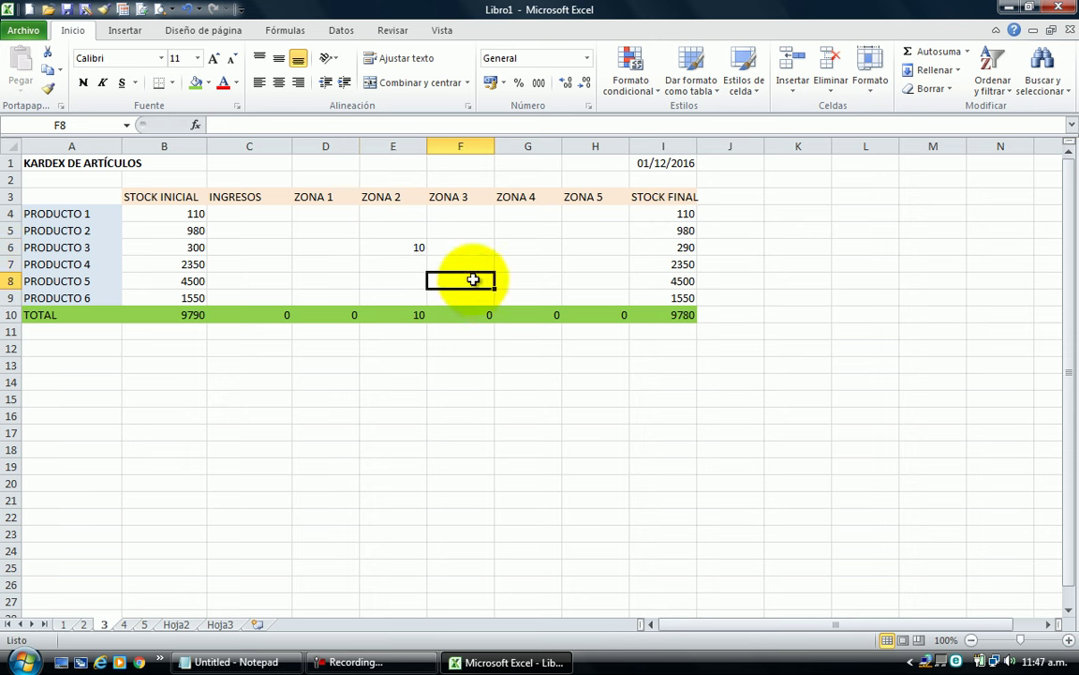
pyautogui.write('300')
pyautogui.press('Return')
# On sheet 4, set PRODUCTO 5's ingresos to 4000
pyautogui.hotkey('ctrl', 'pagedown')
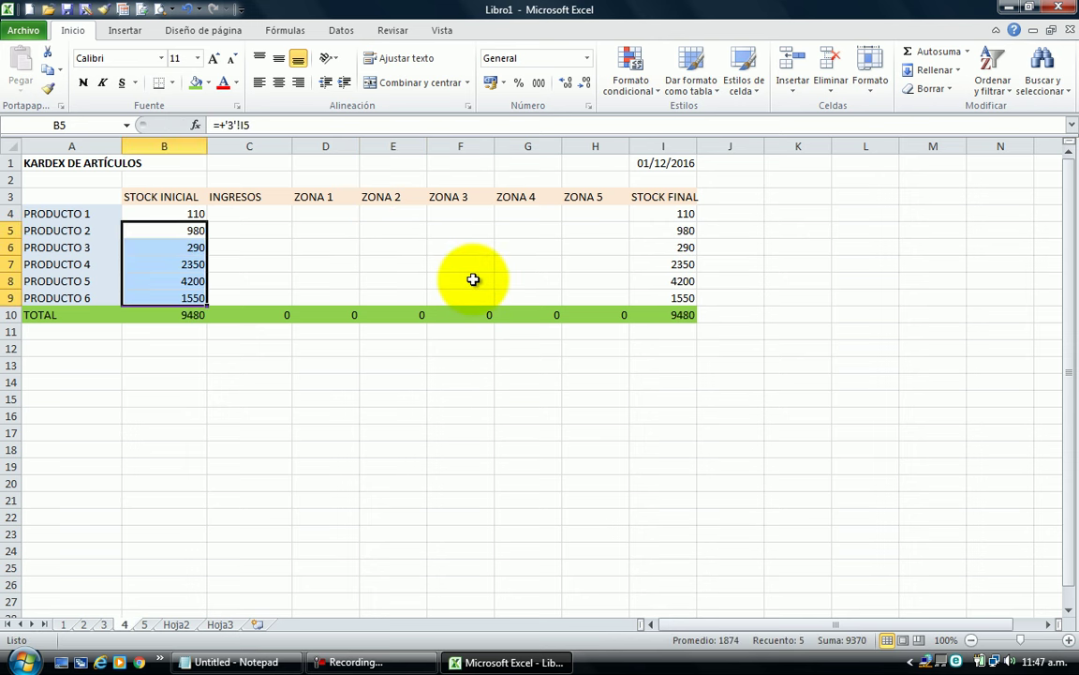
pyautogui.click(269, 275)
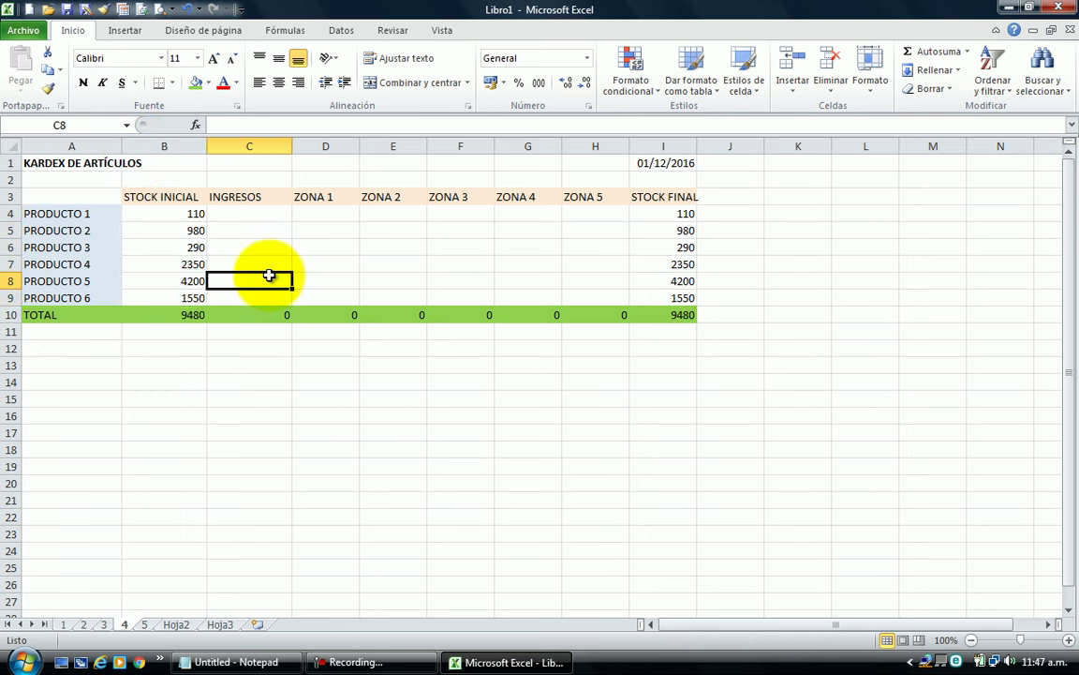
pyautogui.write('4000')
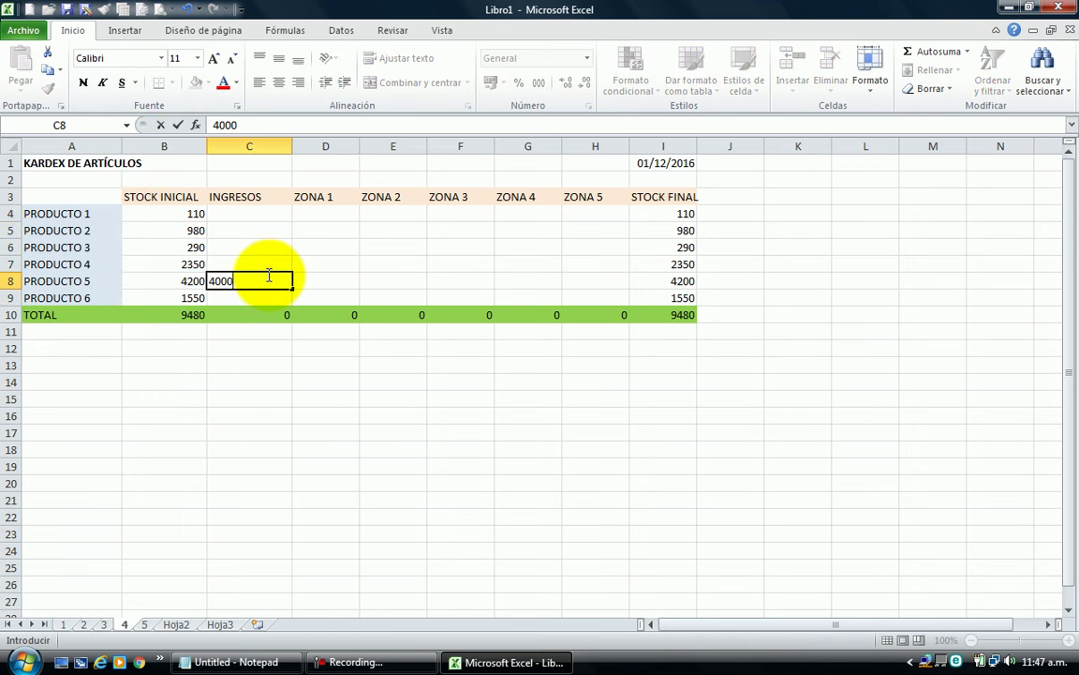
pyautogui.press('Return')
# On sheet 5, fill PRODUCTO 2's ZONA 4 and put 50 and 80 in ZONA 5 for PRODUCTOS 1 and 4
pyautogui.click(145, 624)
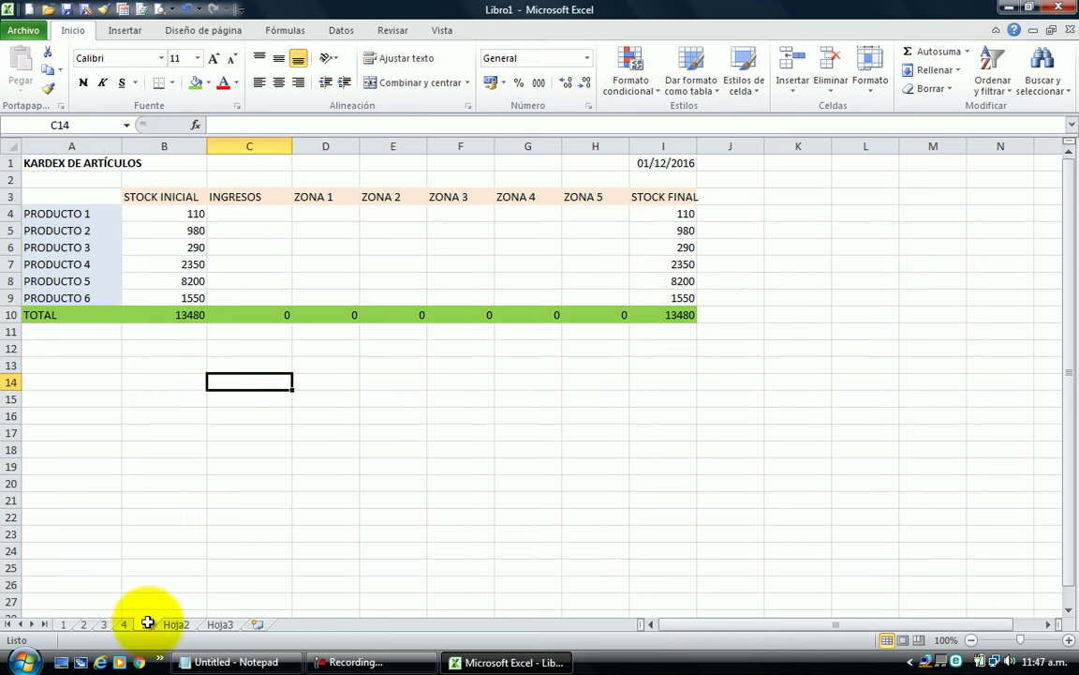
pyautogui.click(518, 239)
pyautogui.write('100')
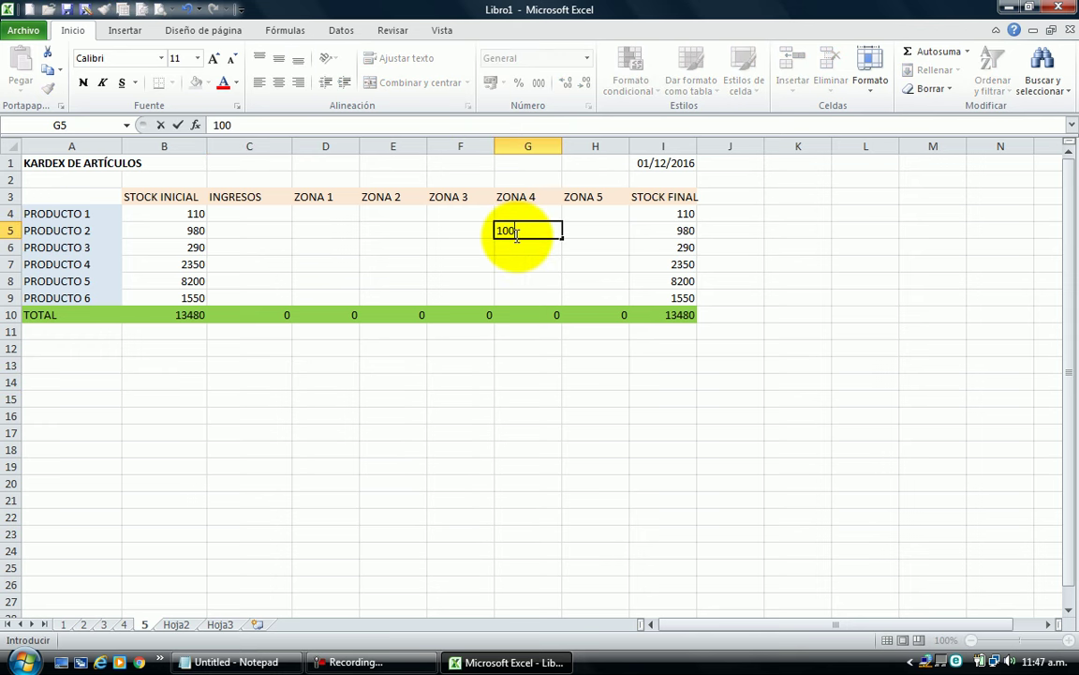
pyautogui.press('Tab')
pyautogui.press('Up')
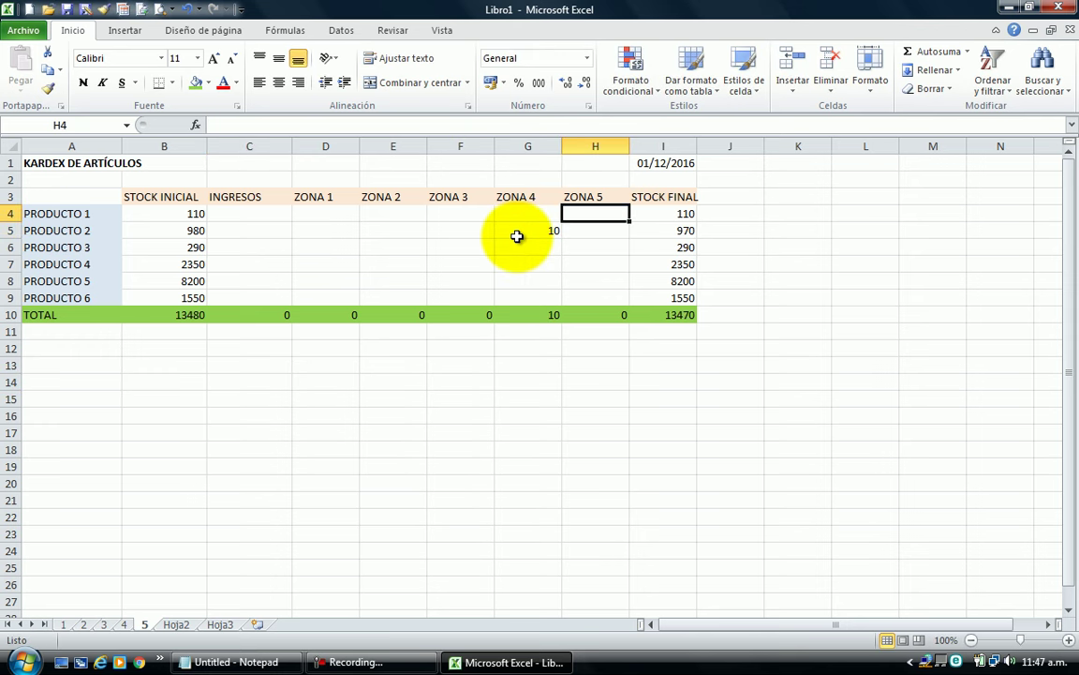
pyautogui.write('50')
pyautogui.press('Return')
pyautogui.press('Down')
pyautogui.press('Down')
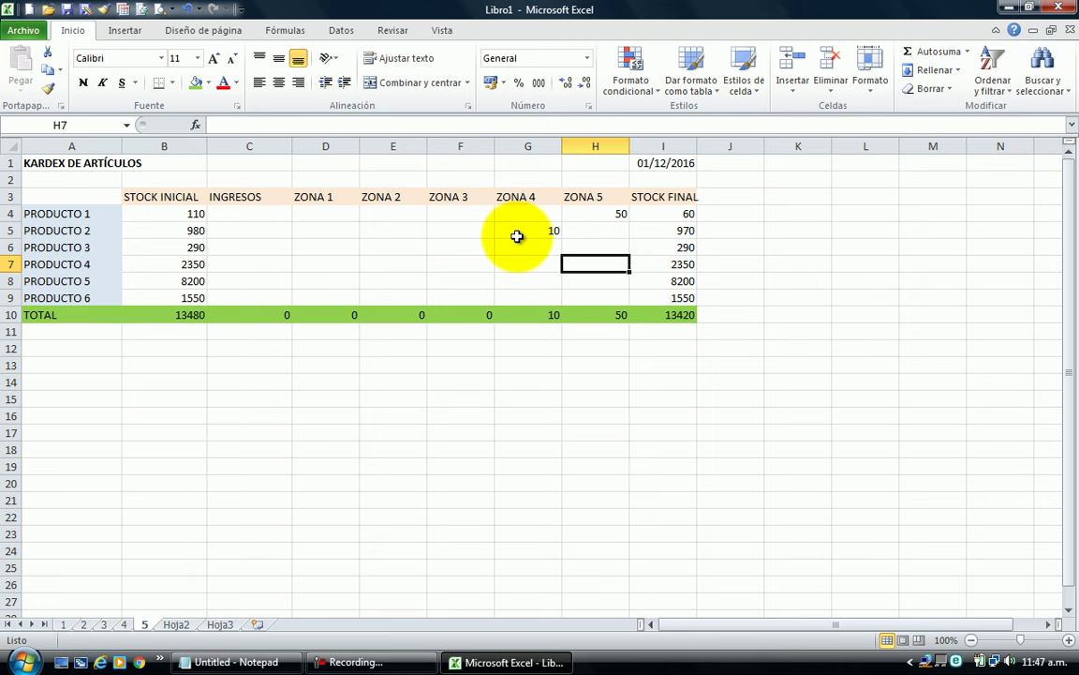
pyautogui.write('80')
pyautogui.press('Return')
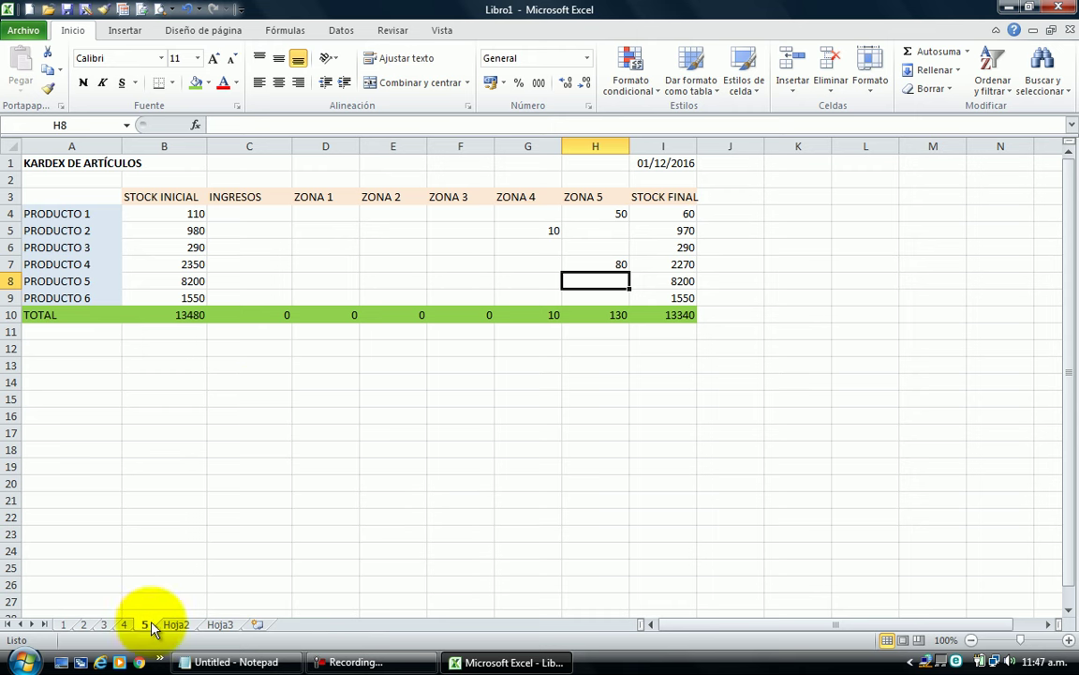
# Duplicate sheet 5 and name the copy TOTAL
pyautogui.keyDown('ctrl'); pyautogui.moveTo(147, 625); pyautogui.dragTo(173, 625); pyautogui.keyUp('ctrl')
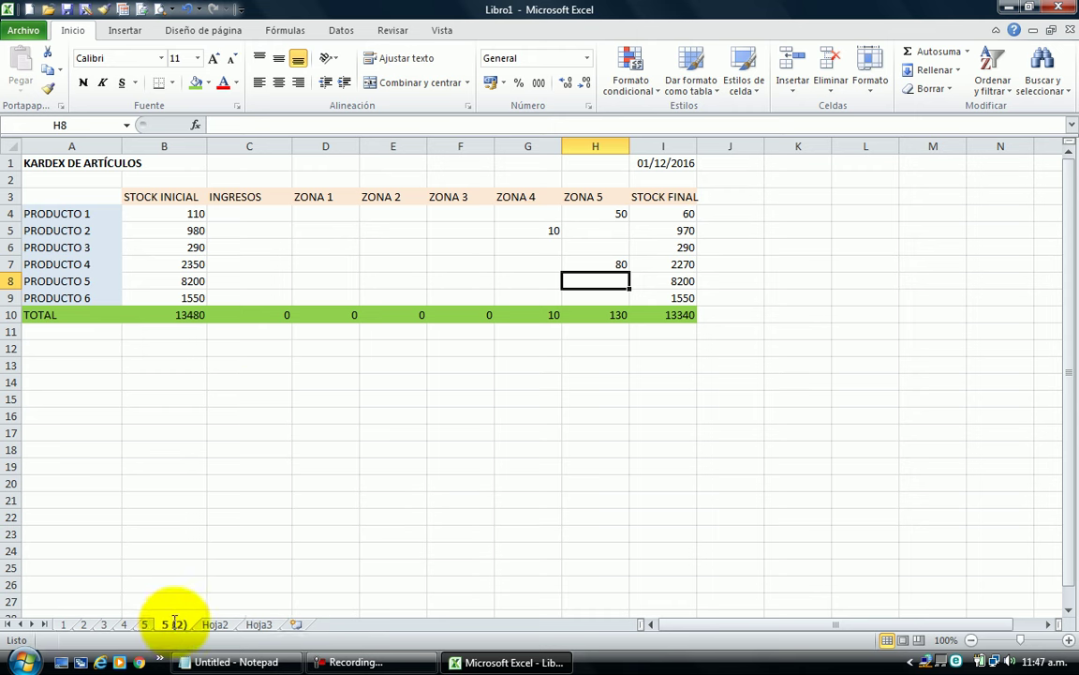
pyautogui.doubleClick(177, 625)
pyautogui.write('TOTAL')
pyautogui.press('Return')
# Link TOTAL's B4 to sheet 1's initial stock with =+'1'!B4
pyautogui.press('Up')
pyautogui.press('Left')
pyautogui.press('Up')
pyautogui.press('Left')
pyautogui.press('Up')
pyautogui.press('Left')
pyautogui.press('Up')
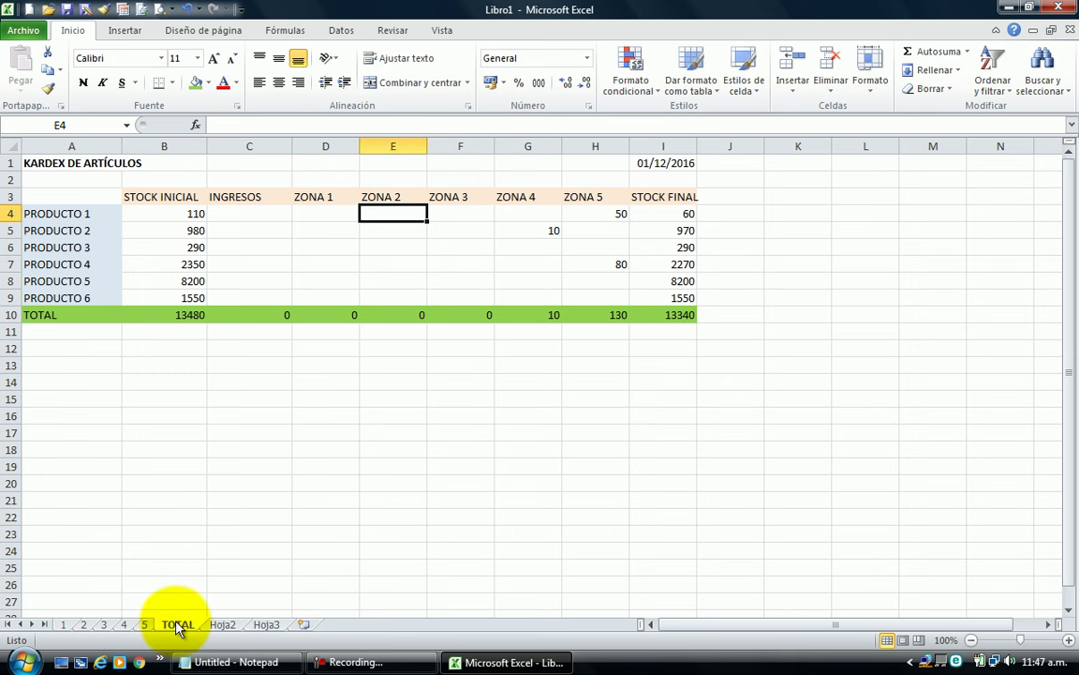
pyautogui.press('Left')
pyautogui.press('Left')
pyautogui.press('Left')
pyautogui.write('+')
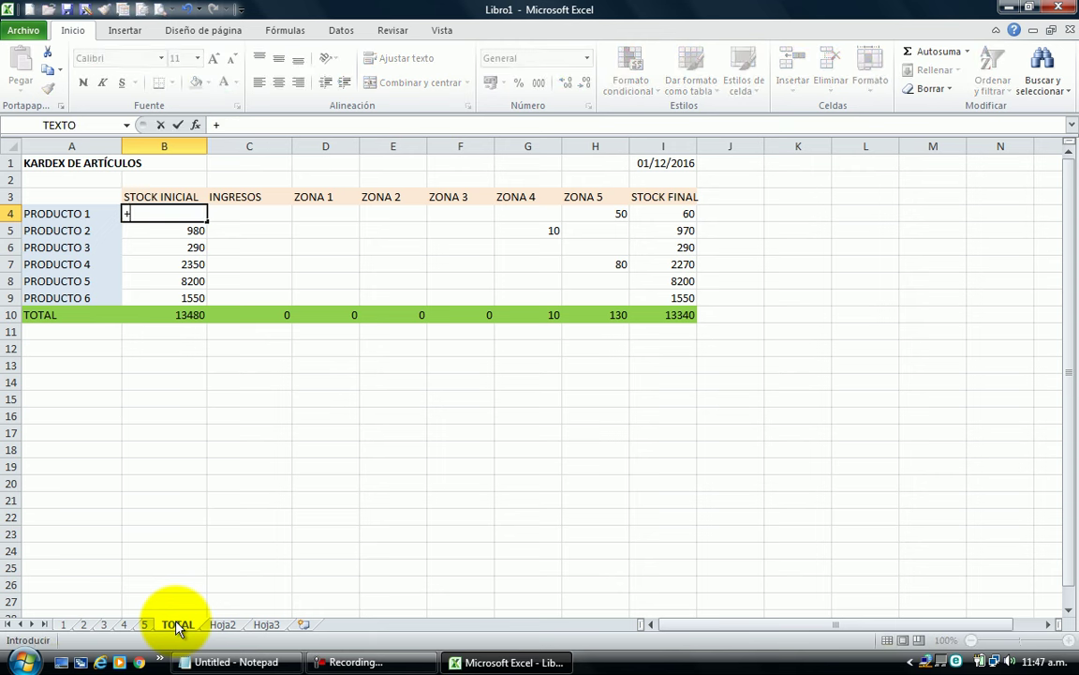
pyautogui.click(63, 624)
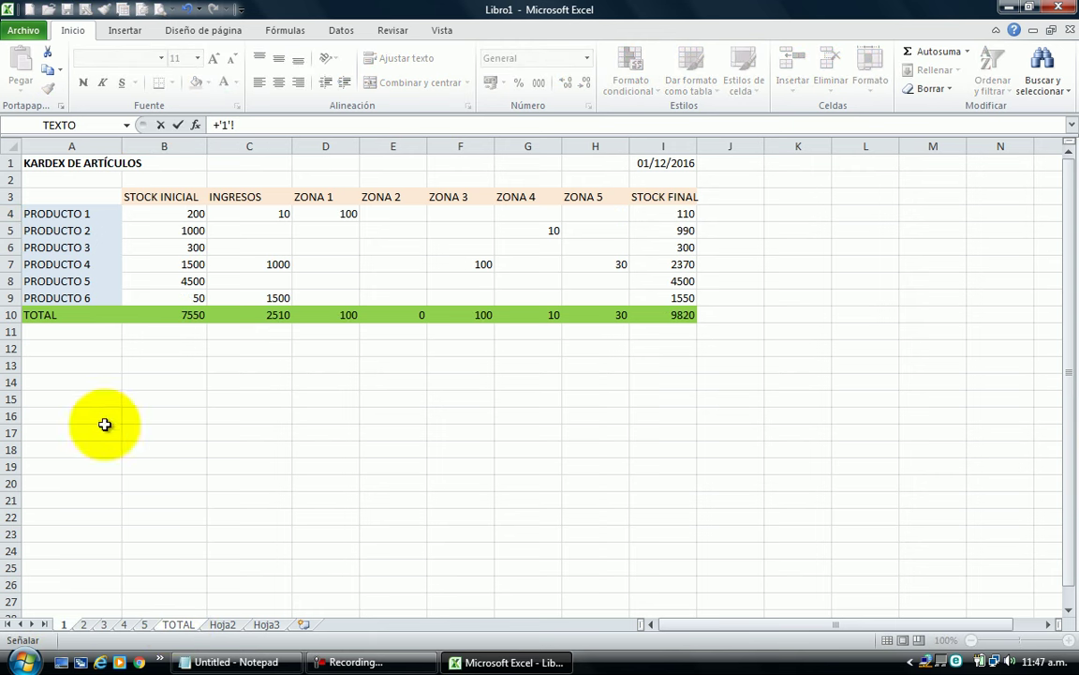
pyautogui.click(174, 210)
pyautogui.press('Return')
# Copy the sheet 1 link down STOCK INICIAL to B9 and review the STOCK FINAL formula
pyautogui.click(173, 210)
pyautogui.hotkey('ctrl', 'c')
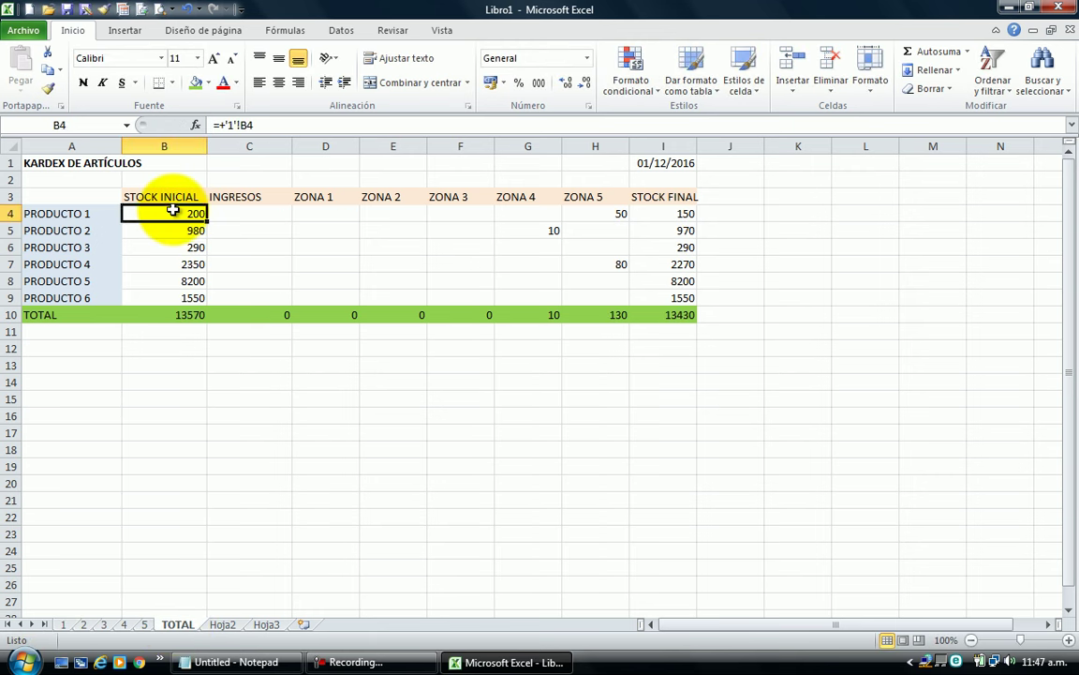
pyautogui.hotkey('ctrl', 'shift', 'Down')
pyautogui.hotkey('shift', 'Up')
pyautogui.press('Return')
pyautogui.press('Up')
pyautogui.press('Right')
pyautogui.press('Right')
pyautogui.press('Right')
pyautogui.press('Right')
pyautogui.press('Right')
pyautogui.press('Right')
pyautogui.press('Right')
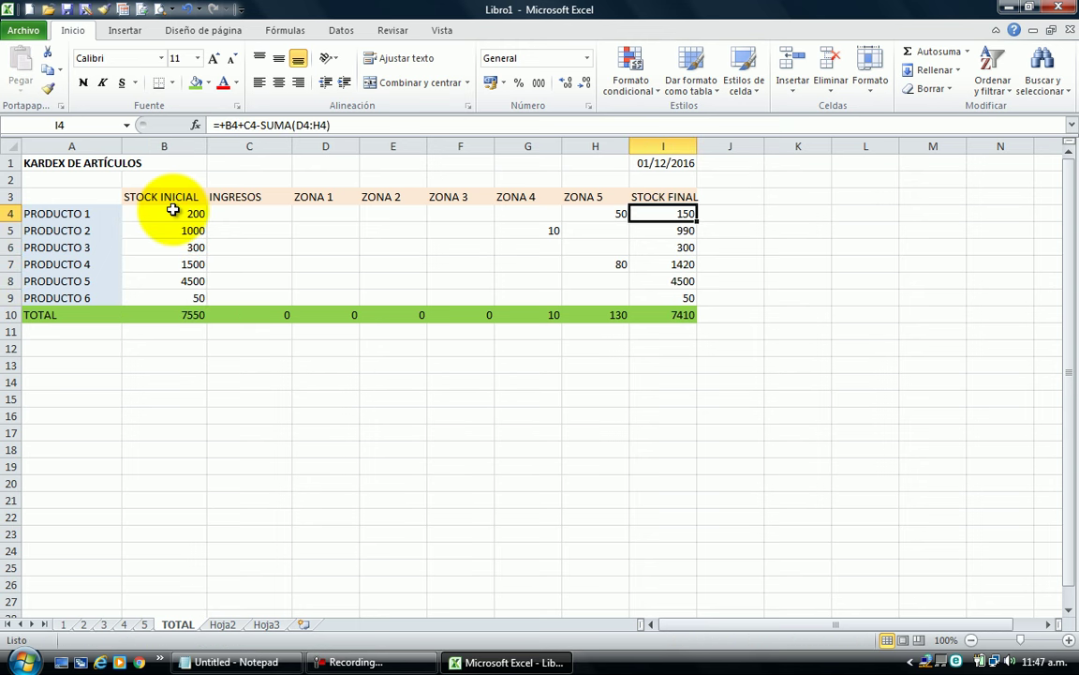
pyautogui.press('F2')
pyautogui.press('Escape')
pyautogui.press('Left')
pyautogui.press('Left')
pyautogui.press('Left')
pyautogui.press('Left')
pyautogui.press('Left')
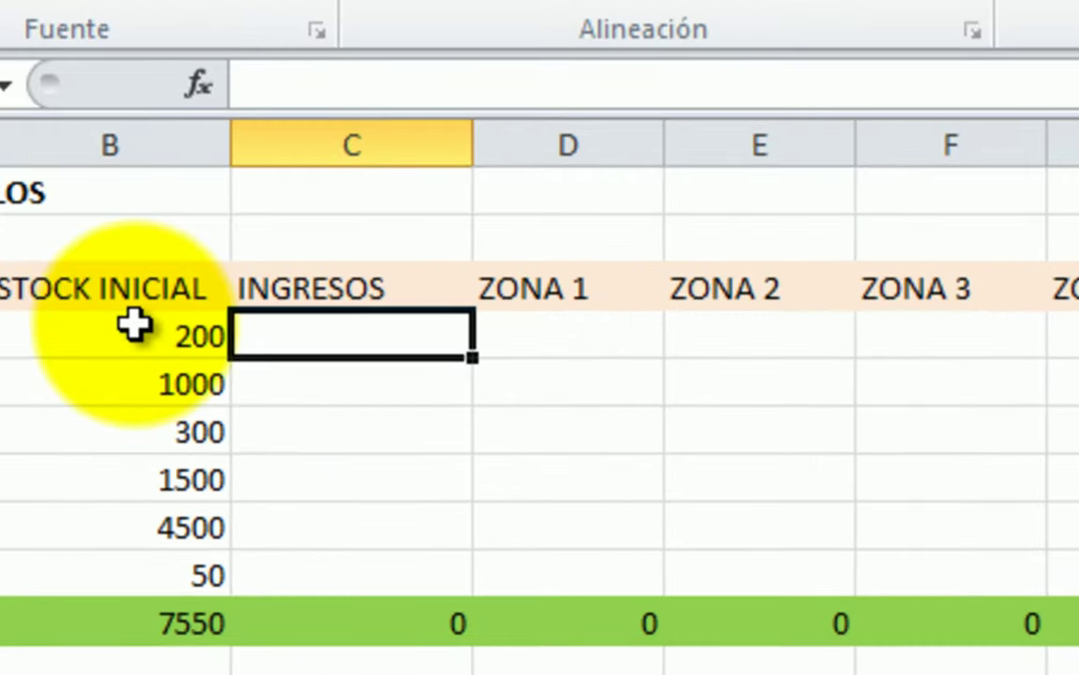
# Enter =+SUMA('1:5'!C4) in C4 to total PRODUCTO 1's ingresos across sheets 1 to 5
pyautogui.write('+SUM')
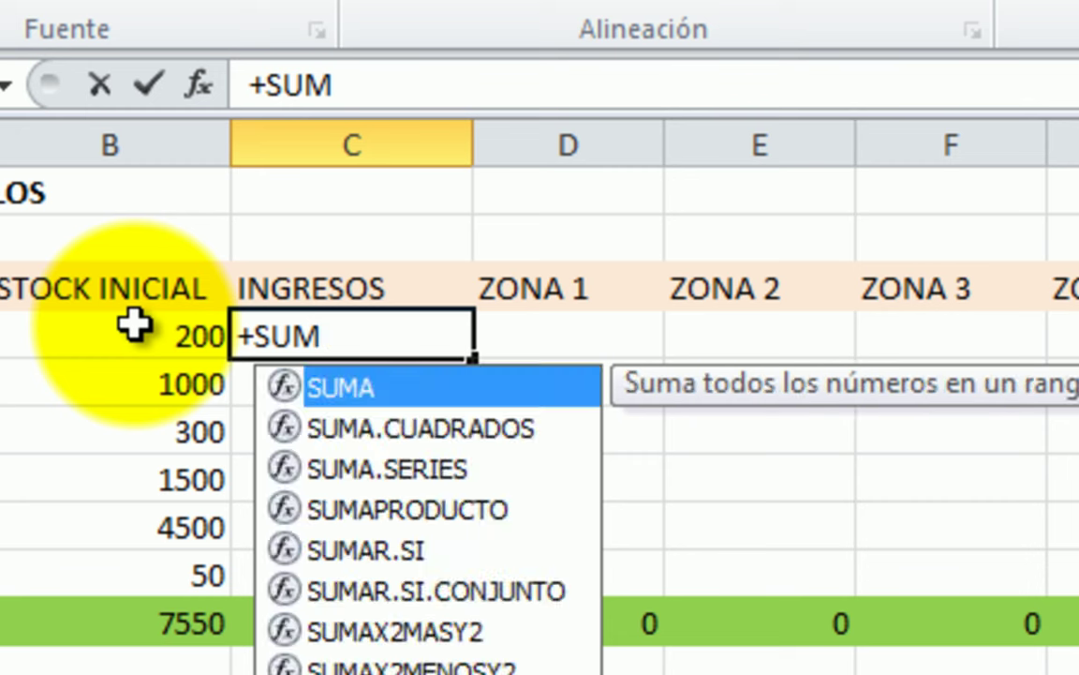
pyautogui.write('A(')
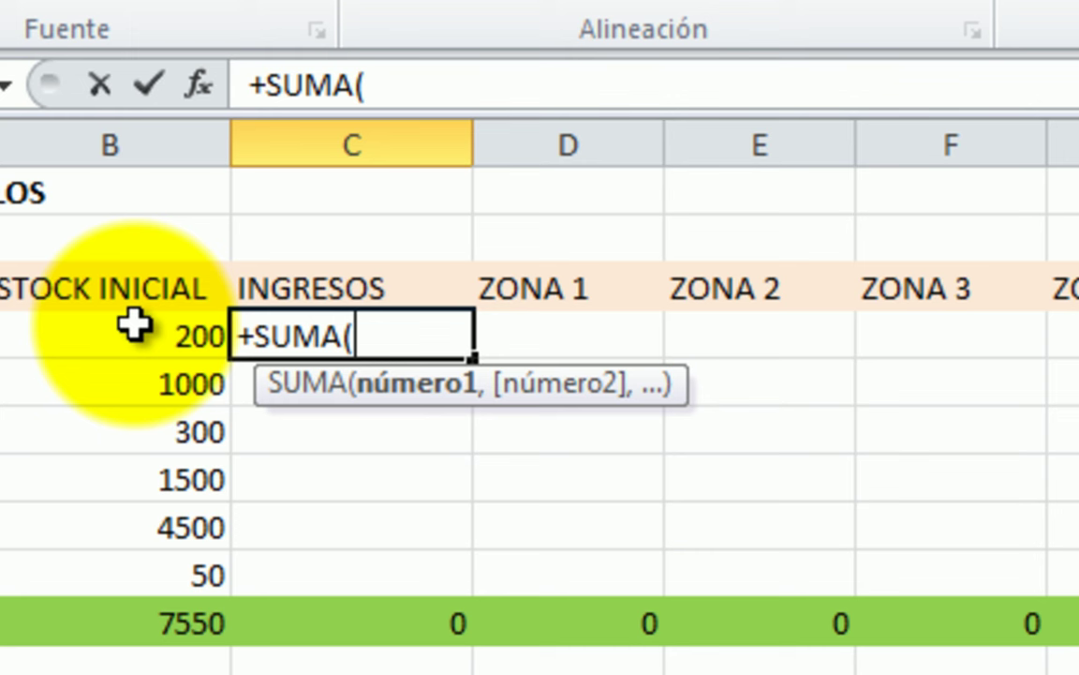
pyautogui.write("'1:")
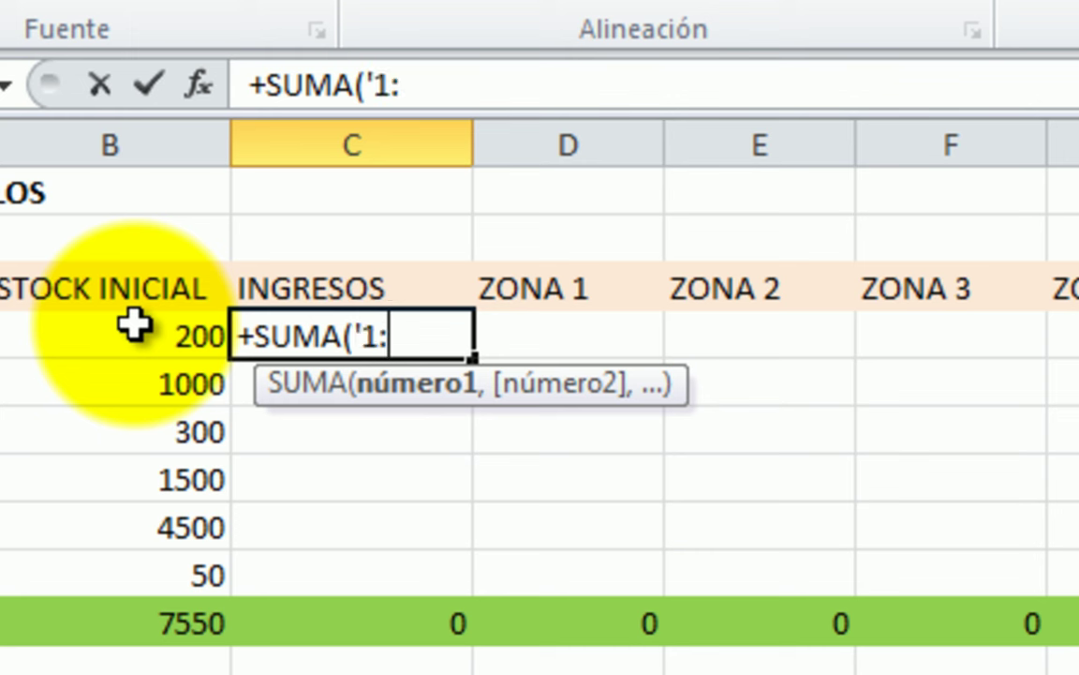
pyautogui.write('5')
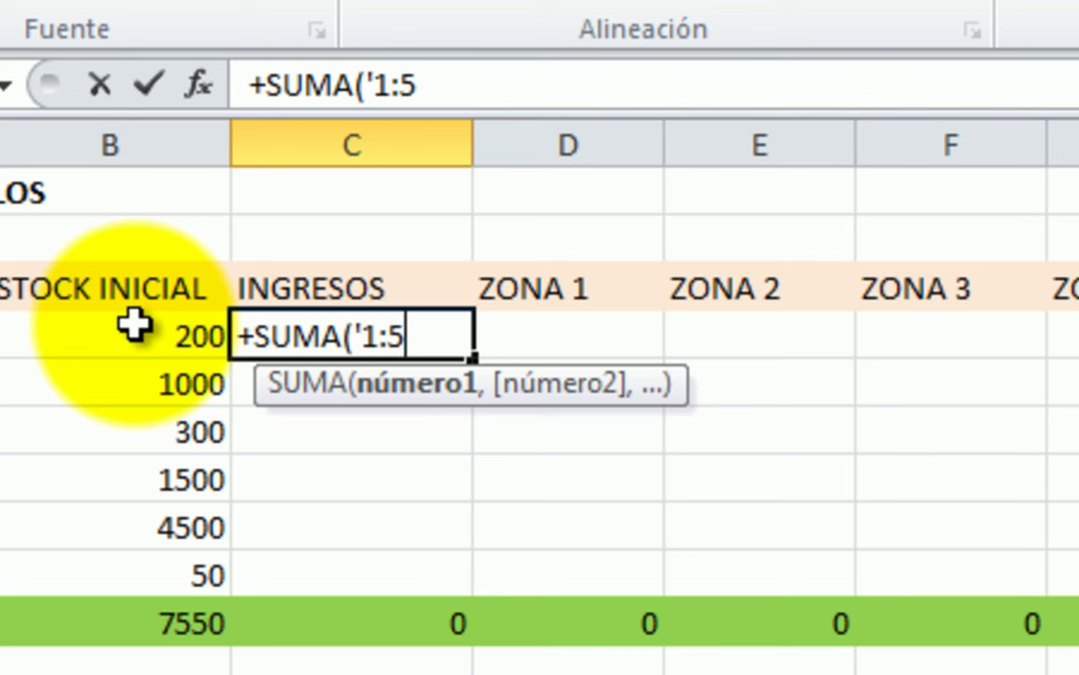
pyautogui.write("'!")
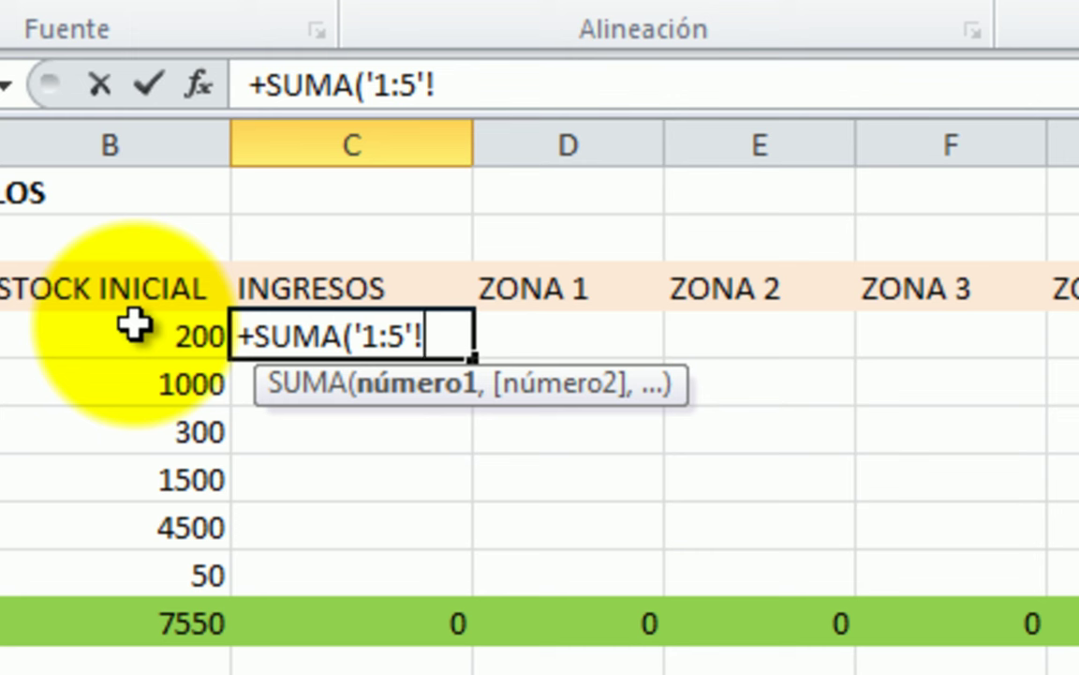
pyautogui.write('C')
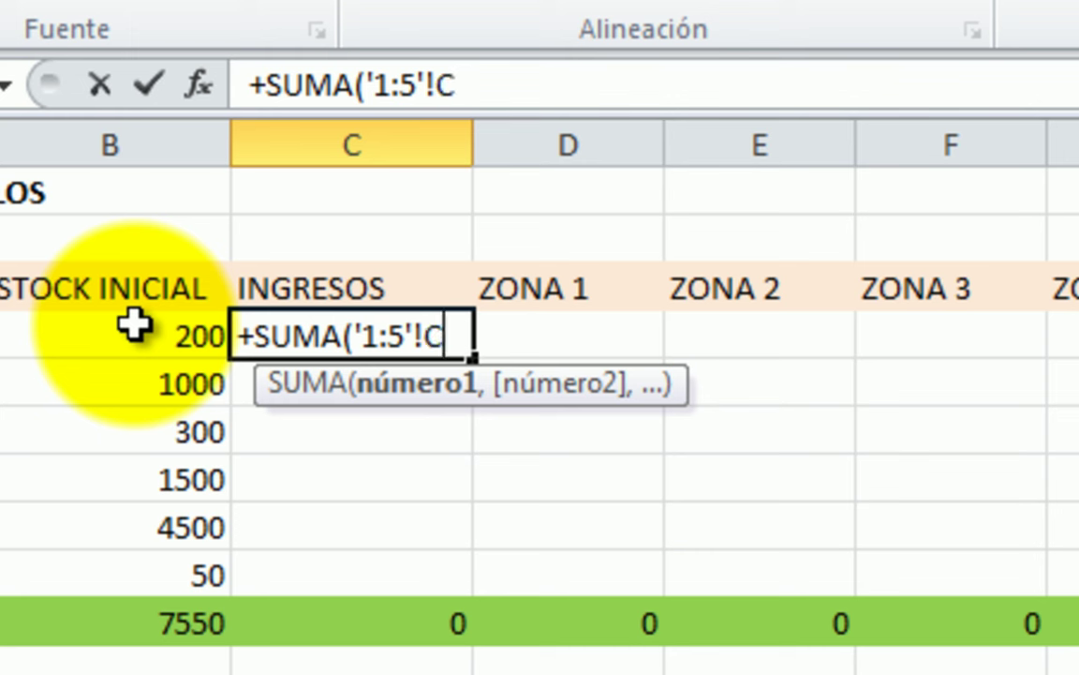
pyautogui.write('4')
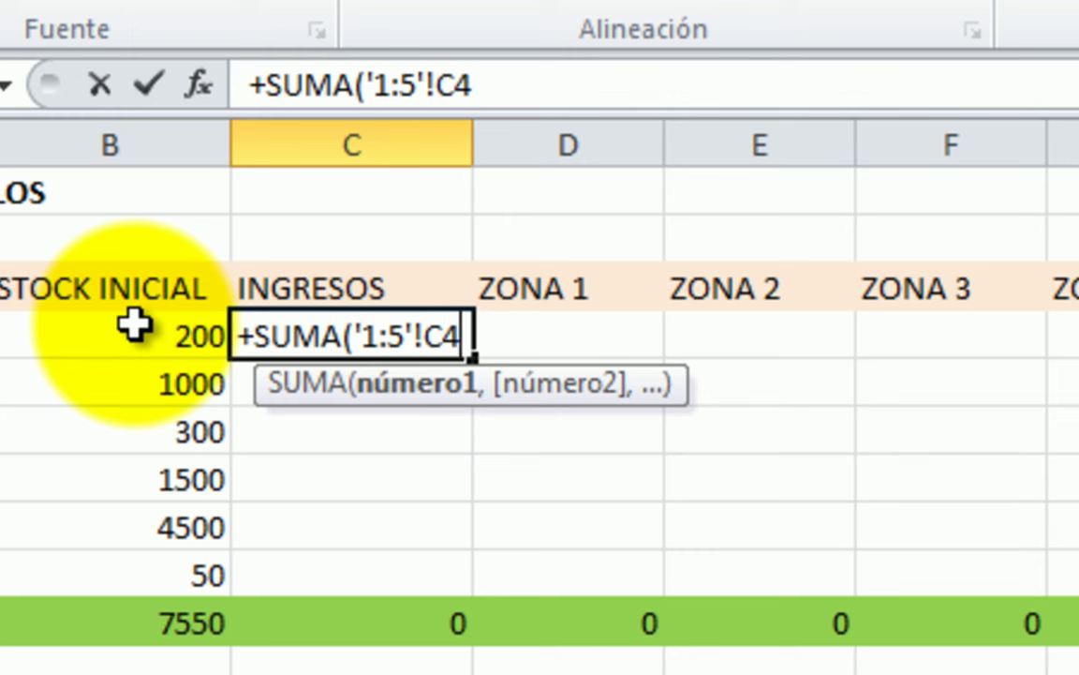
pyautogui.write(')')
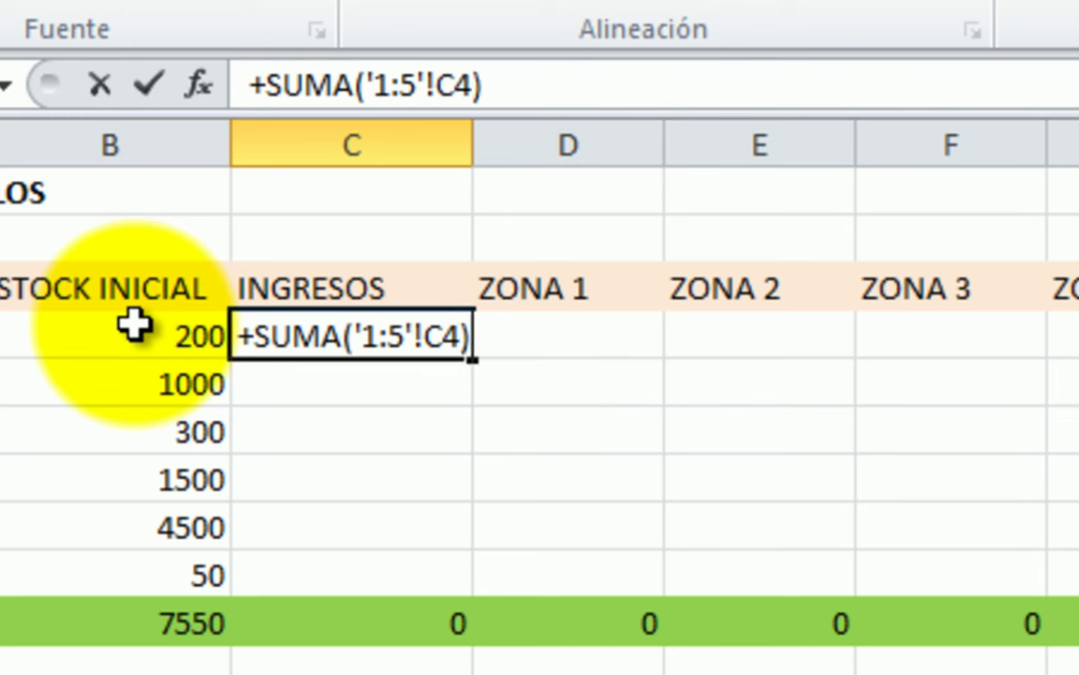
pyautogui.press('Return')
# Copy the C4 SUMA formula and extend the selection across the zone columns and product rows
pyautogui.press('Up')
pyautogui.hotkey('ctrl', 'c')
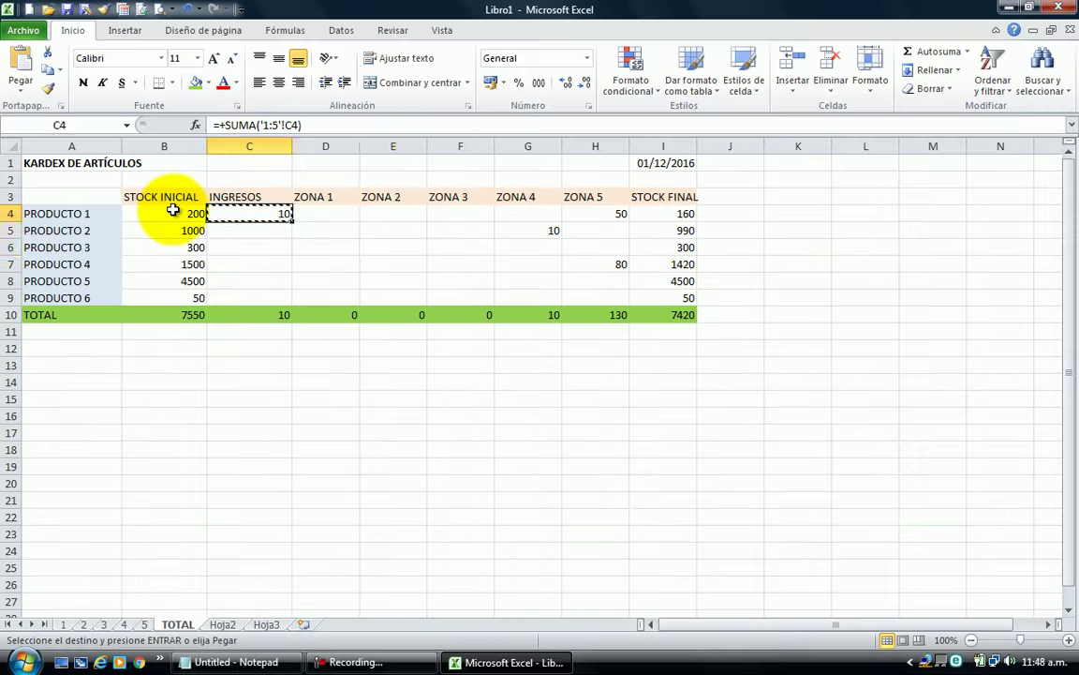
pyautogui.hotkey('shift', 'Right')
pyautogui.hotkey('shift', 'Down')
pyautogui.hotkey('shift', 'Right')
pyautogui.hotkey('shift', 'Down')
pyautogui.hotkey('shift', 'Right')
pyautogui.hotkey('shift', 'Down')
pyautogui.hotkey('shift', 'Right')
pyautogui.hotkey('shift', 'Down')
pyautogui.hotkey('shift', 'Right')
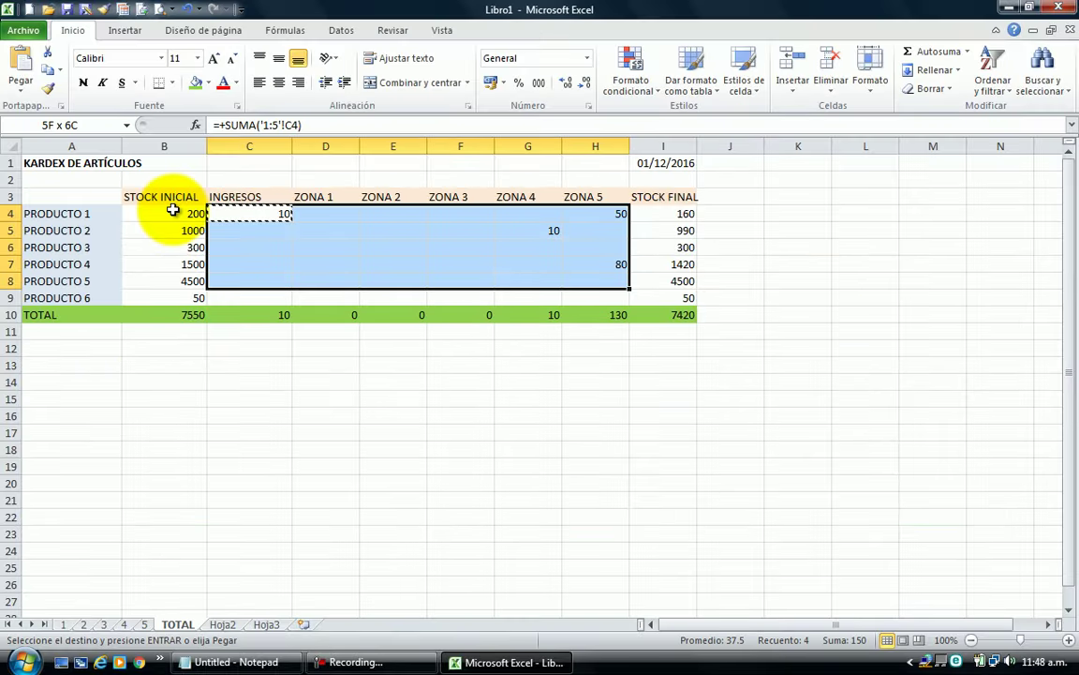
pyautogui.hotkey('shift', 'Down')
# Paste the 3D SUMA formula through C4:H9 and check PRODUCTO 4's ZONA 1 total
pyautogui.hotkey('ctrl', 'v')
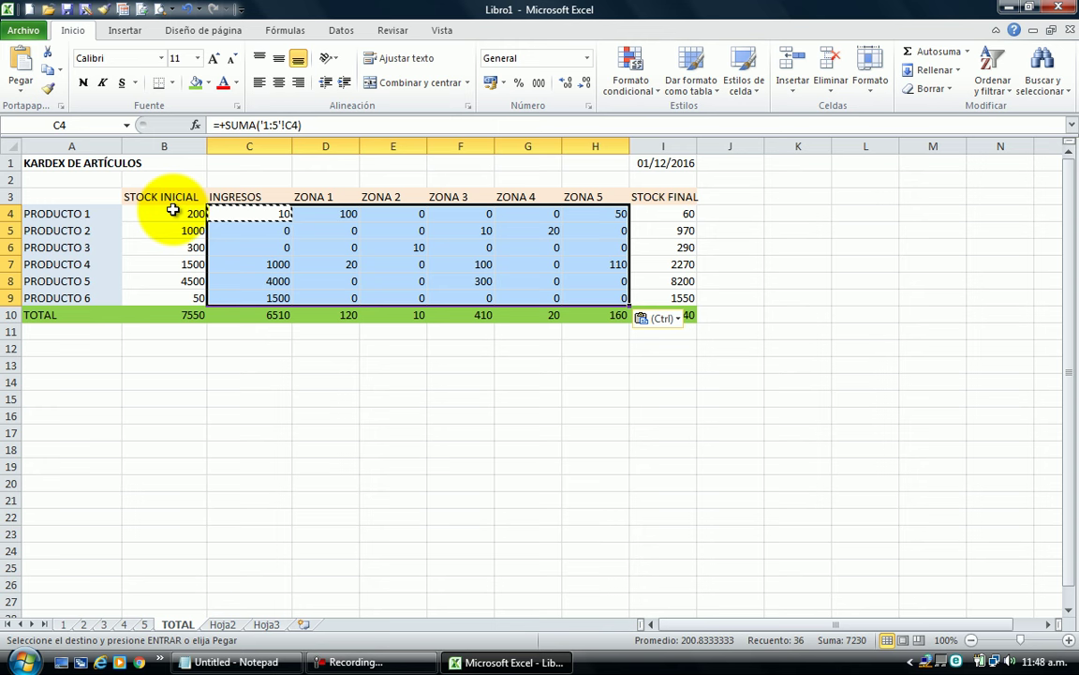
pyautogui.press('Escape')
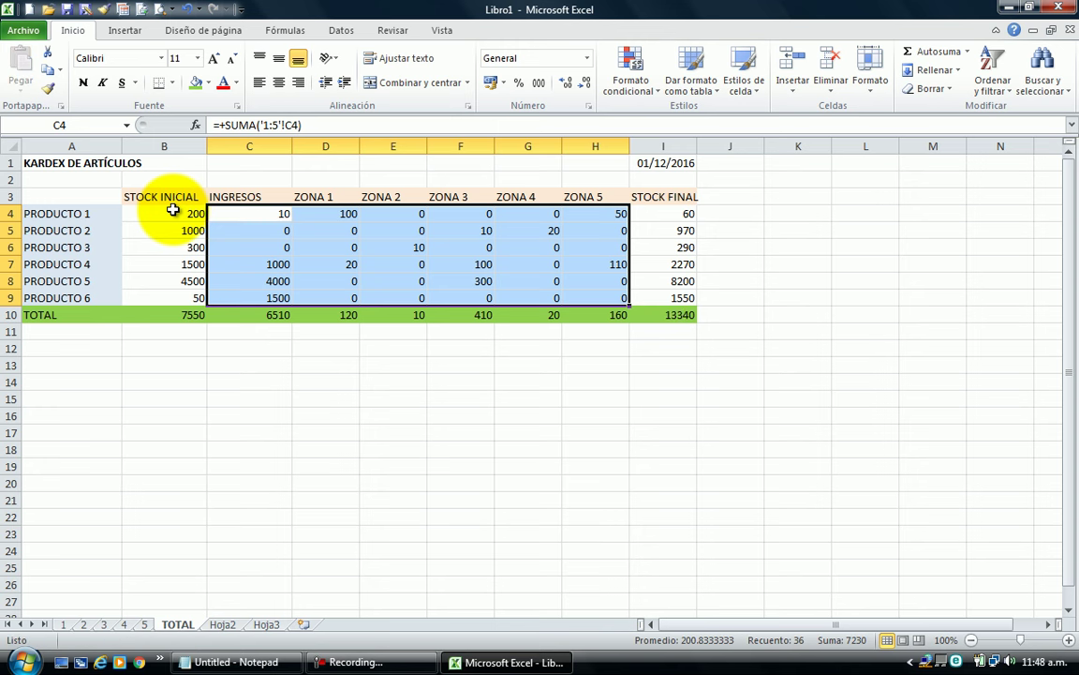
pyautogui.press('Left')
pyautogui.press('Right')
pyautogui.press('Right')
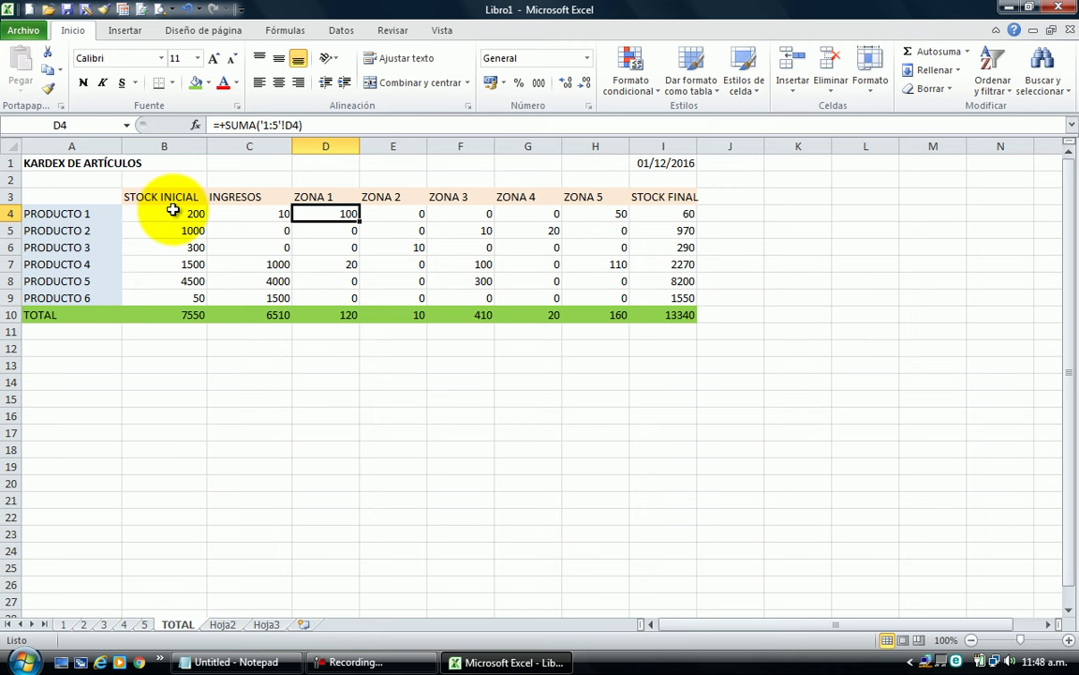
pyautogui.press('Down')
pyautogui.press('Down')
pyautogui.press('Down')
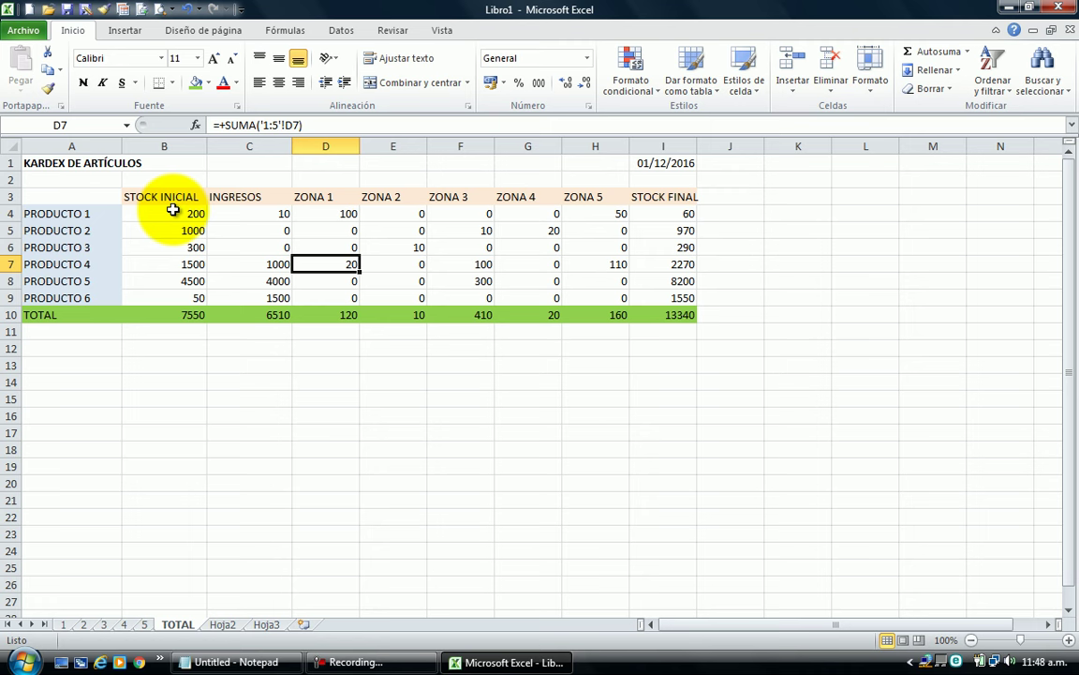
pyautogui.hotkey('ctrl', 'pageup')
pyautogui.hotkey('ctrl', 'pageup')
# Enter 100 in ZONA 1 for PRODUCTO 4 on sheet 3 and return to TOTAL
pyautogui.press('Up')
pyautogui.press('Left')
pyautogui.press('Up')
pyautogui.press('Left')
pyautogui.write('100')
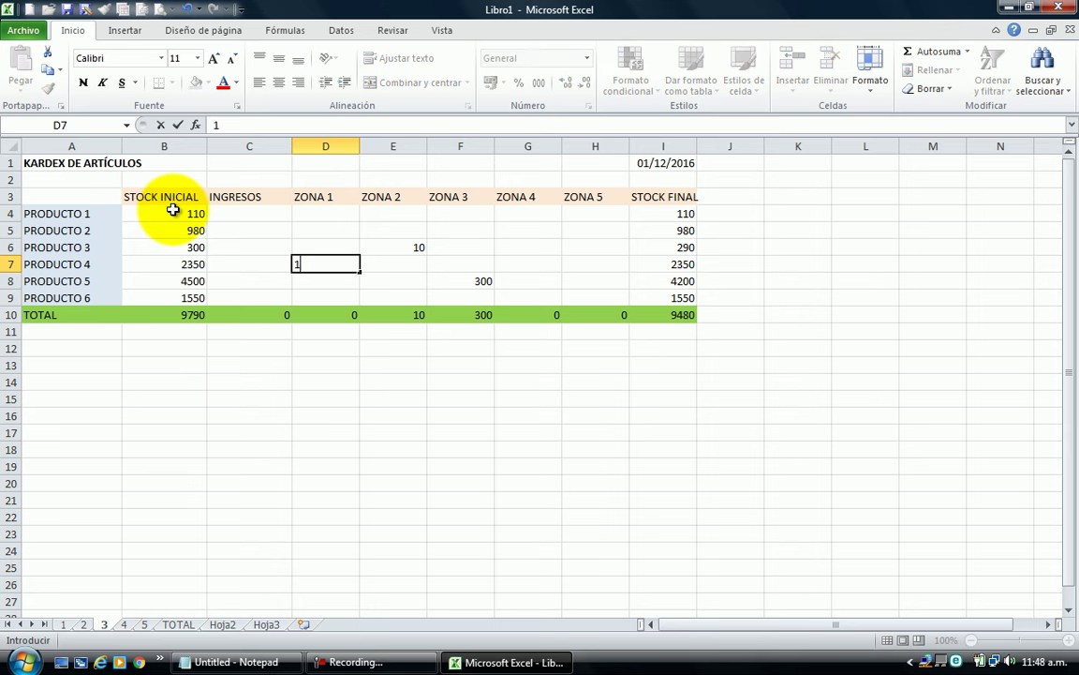
pyautogui.press('Tab')
pyautogui.press('Left')
pyautogui.hotkey('ctrl', 'pagedown')
pyautogui.hotkey('ctrl', 'pagedown')
pyautogui.hotkey('ctrl', 'pagedown')
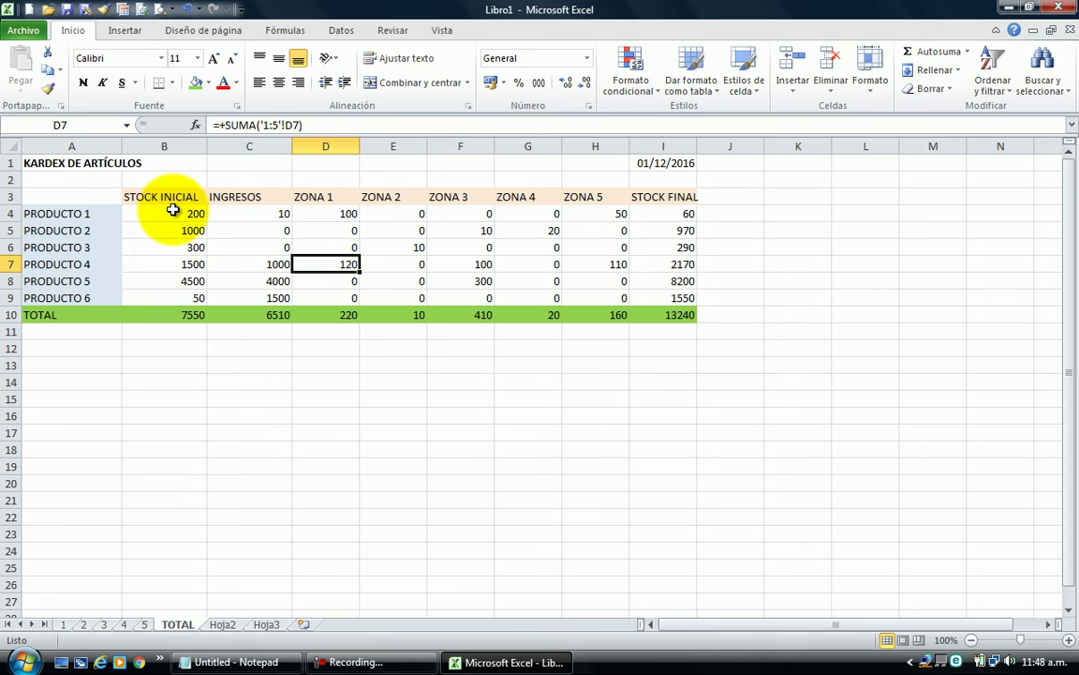
# Verify TOTAL's updated zone and INGRESOS sums, including 120 in ZONA 1 for PRODUCTO 4
pyautogui.press('Right')
pyautogui.press('Right')
pyautogui.press('Right')
pyautogui.press('Right')
pyautogui.press('Up')
pyautogui.press('Up')
pyautogui.press('Up')
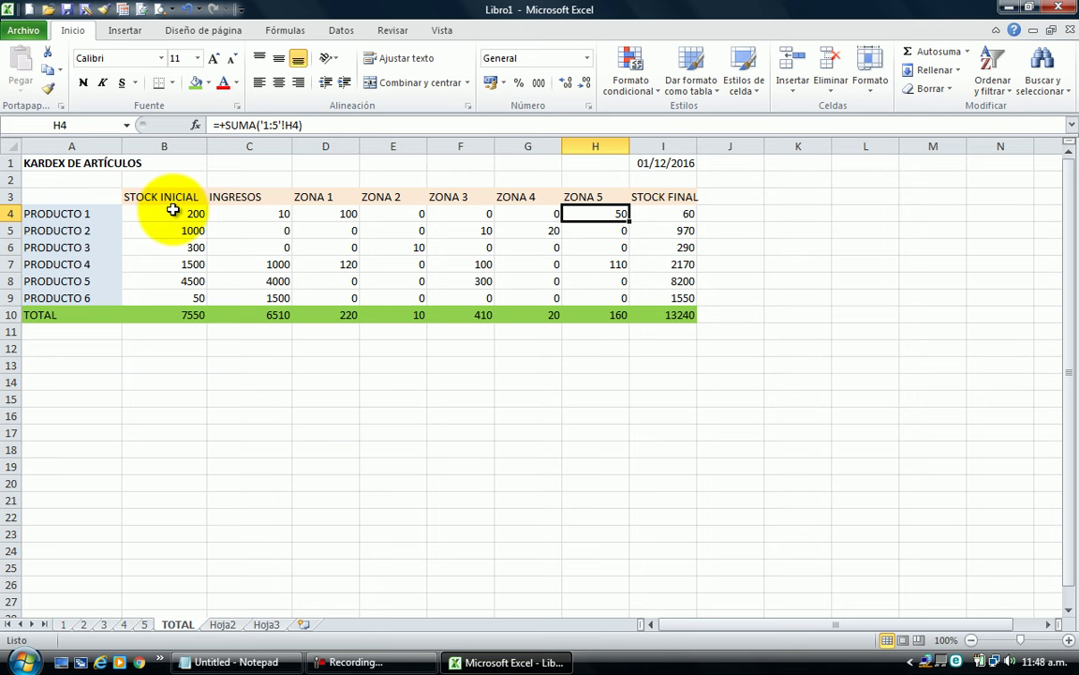
pyautogui.press('Left')
pyautogui.press('Left')
pyautogui.press('Left')
pyautogui.press('Left')
pyautogui.press('Down')
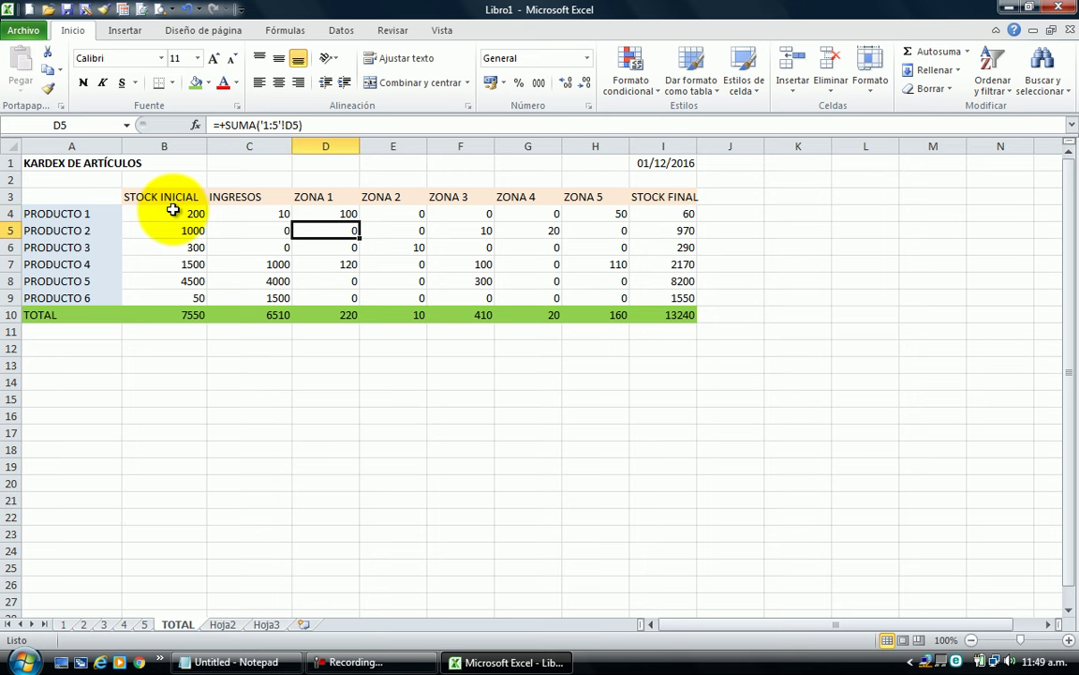
pyautogui.press('Up')
pyautogui.press('Left')
pyautogui.press('Down')
pyautogui.press('Down')
pyautogui.press('Down')
pyautogui.press('Down')
pyautogui.press('Down')
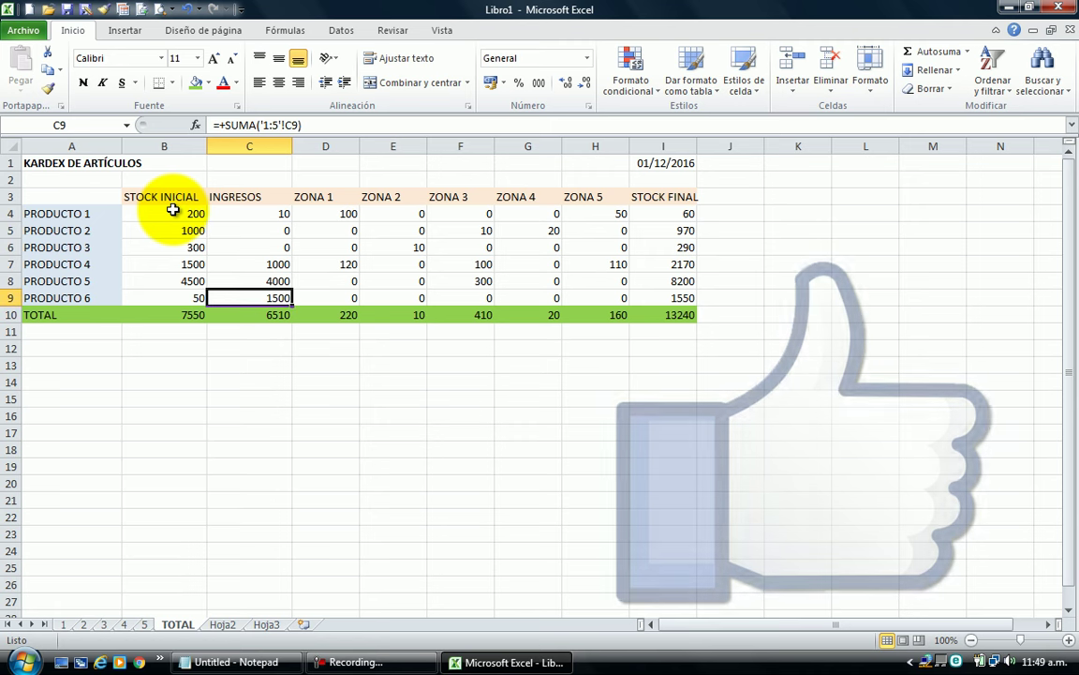
pyautogui.press('Right')
pyautogui.press('Right')
pyautogui.press('Right')
pyautogui.press('Right')
pyautogui.press('Right')
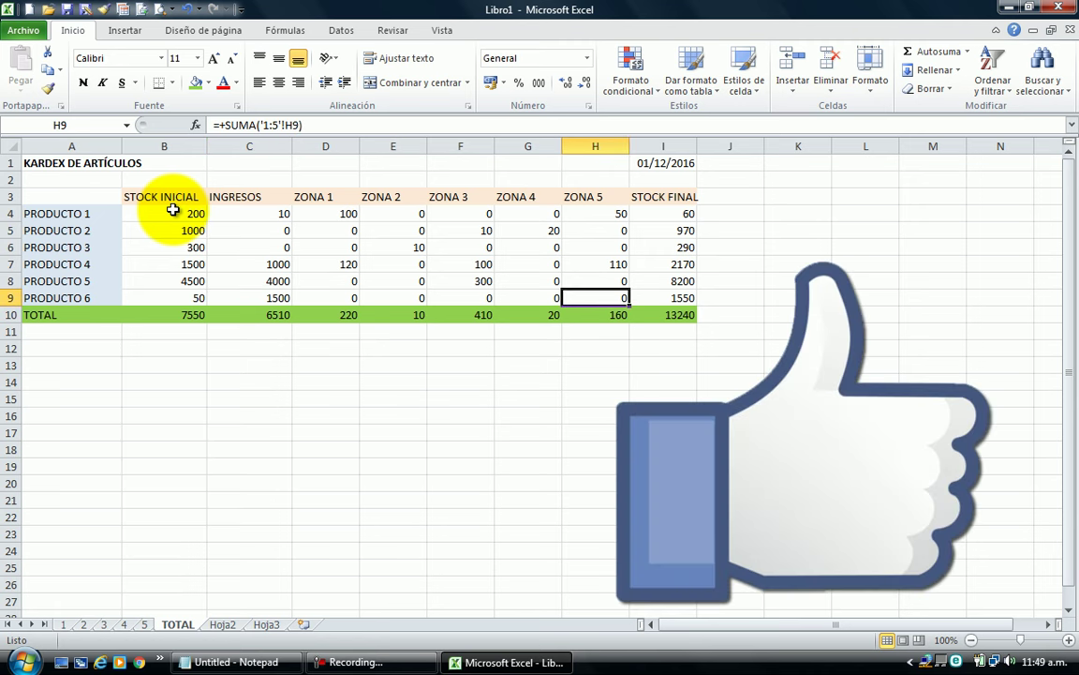